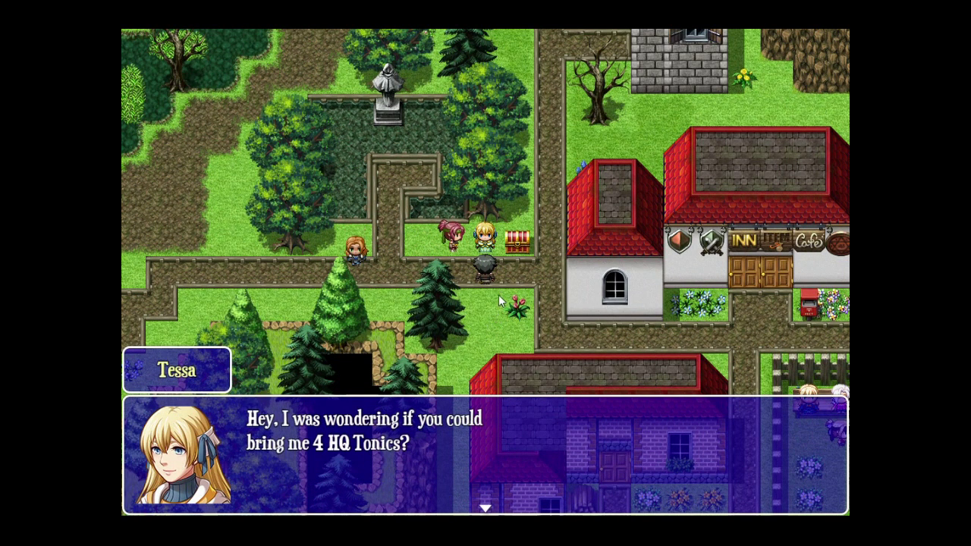
- Advance Tessa's request for 4 HQ Tonics and Ryder's acceptance until the dialogue closes
key(Return)
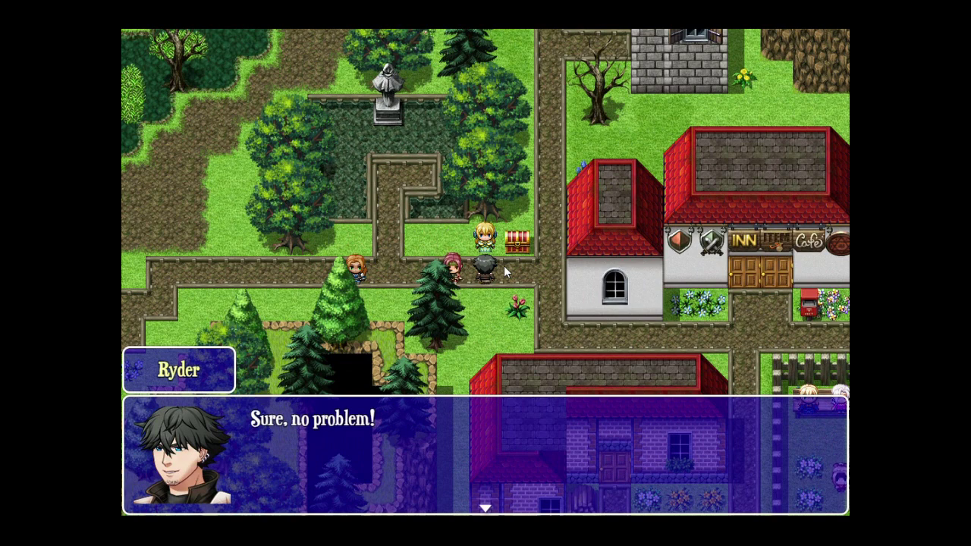
key(Return)
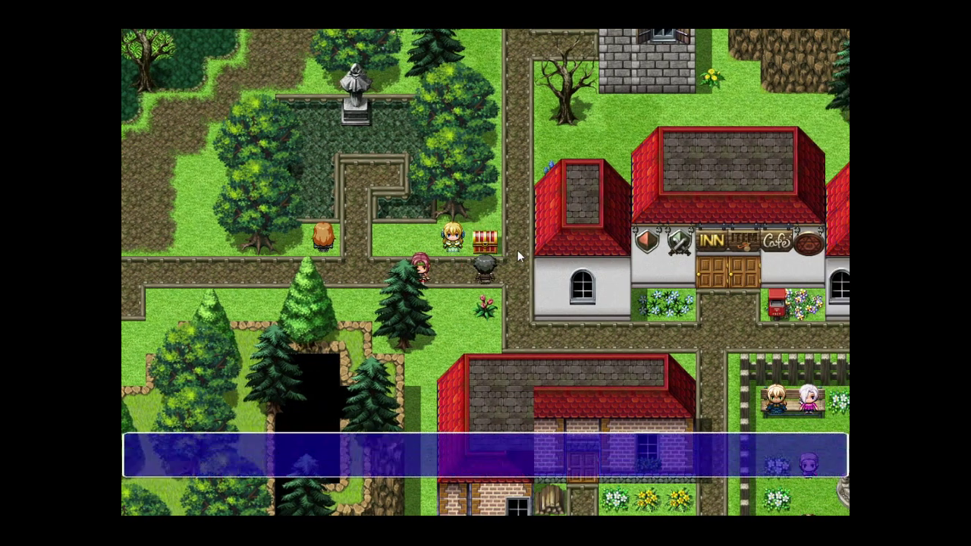
- Take the first HQ Tonic from the chest, check it in the Item menu, and hand it to Tessa
key(Return)
key(Escape)
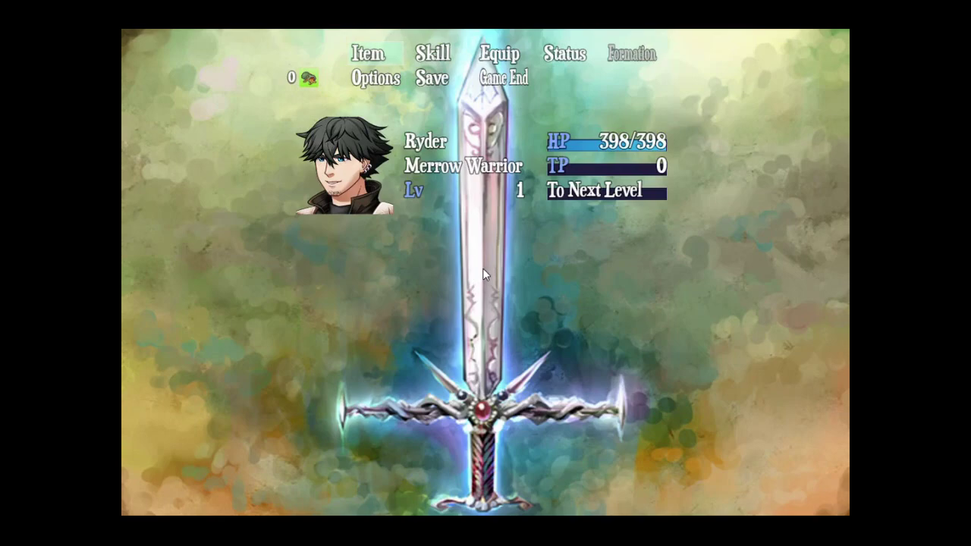
click(368, 56)
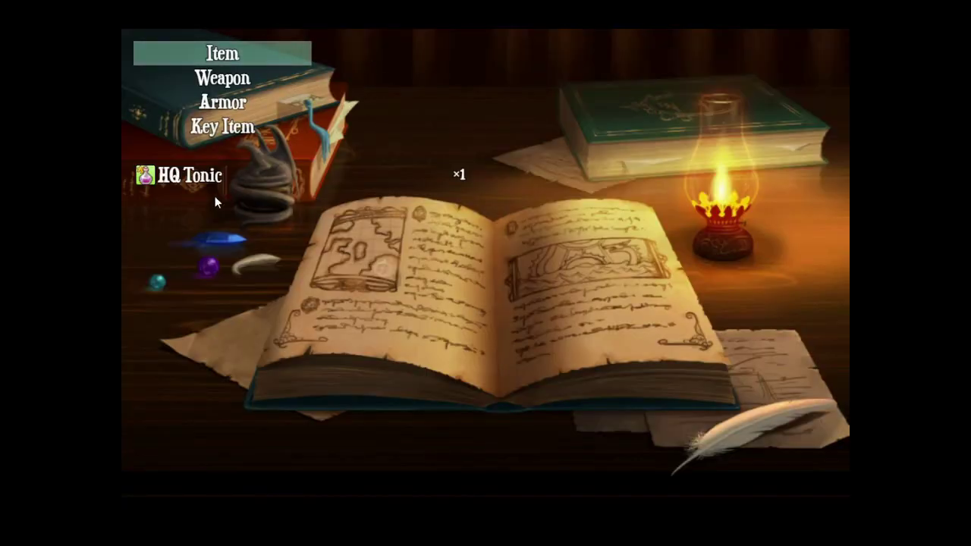
key(Escape)
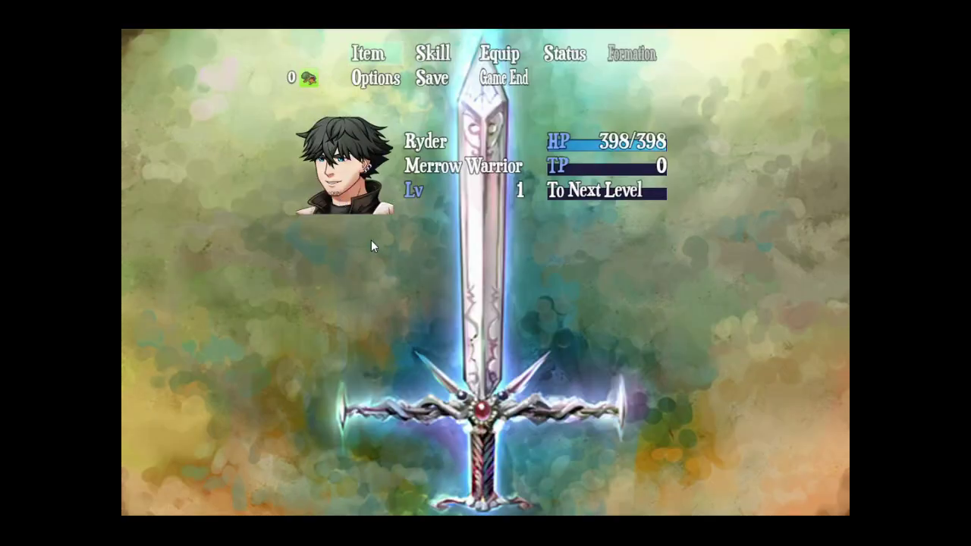
key(Escape)
click(459, 244)
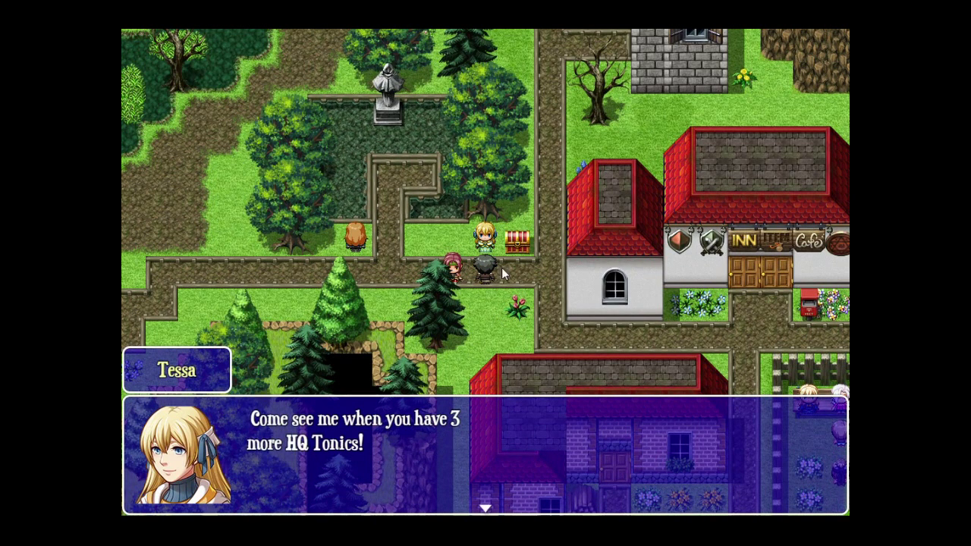
click(501, 277)
- Confirm the tonic in the item list, take a second HQ Tonic, and deliver it to Tessa
key(Escape)
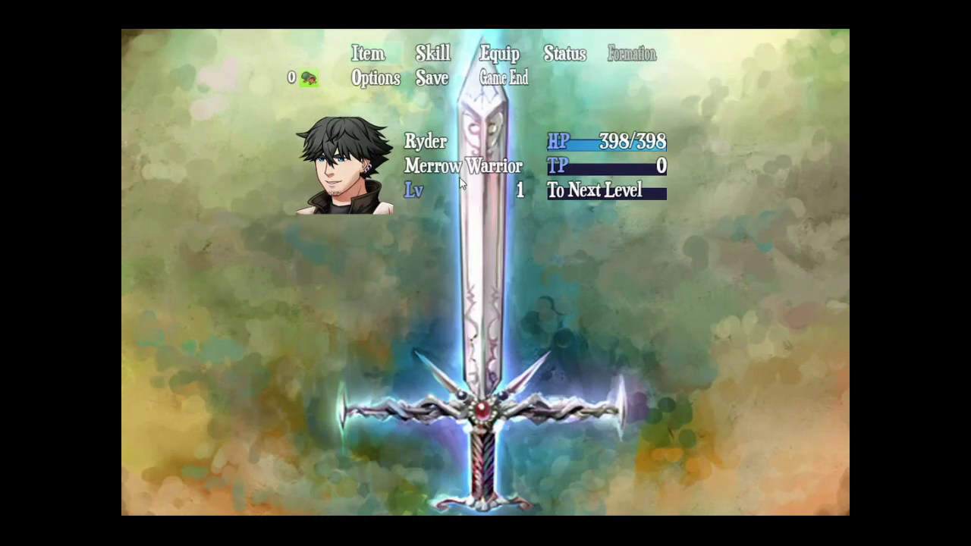
click(382, 60)
key(Escape)
key(Escape)
click(521, 250)
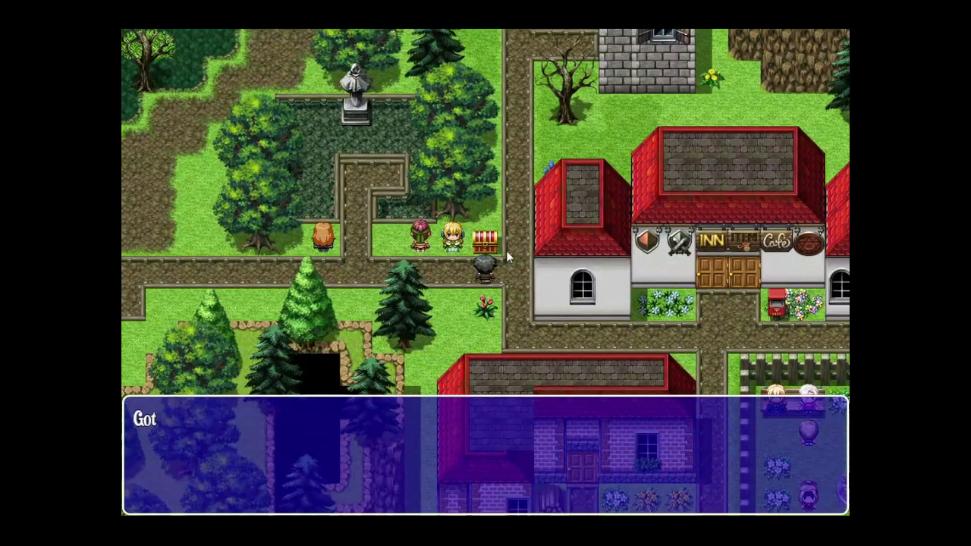
click(463, 251)
click(454, 247)
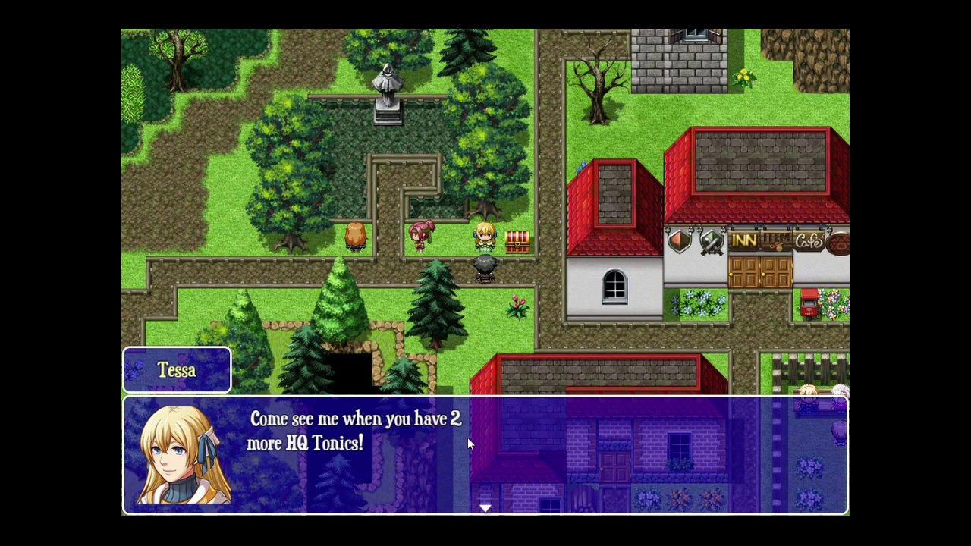
click(511, 252)
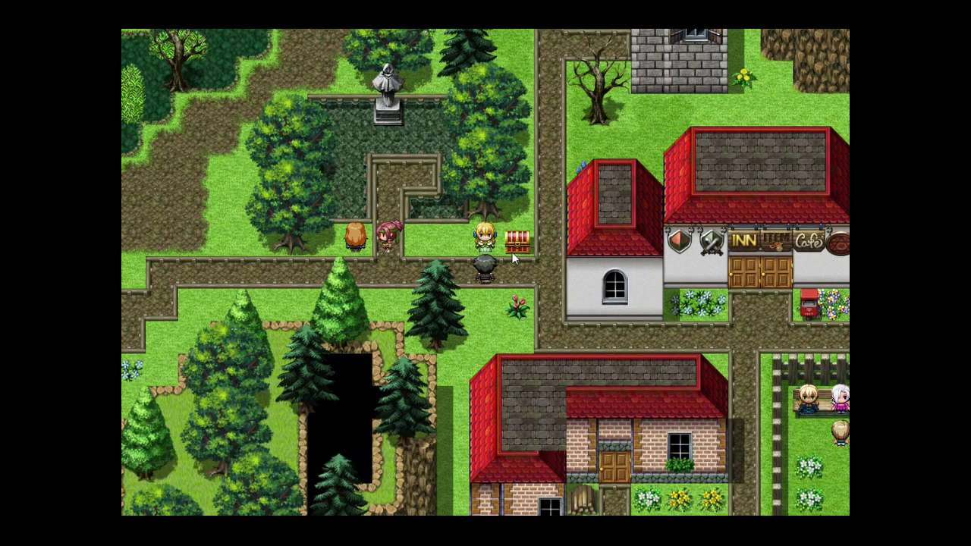
- Collect and deliver the third and fourth HQ Tonics until Tessa thanks the player
click(511, 252)
click(483, 263)
click(455, 248)
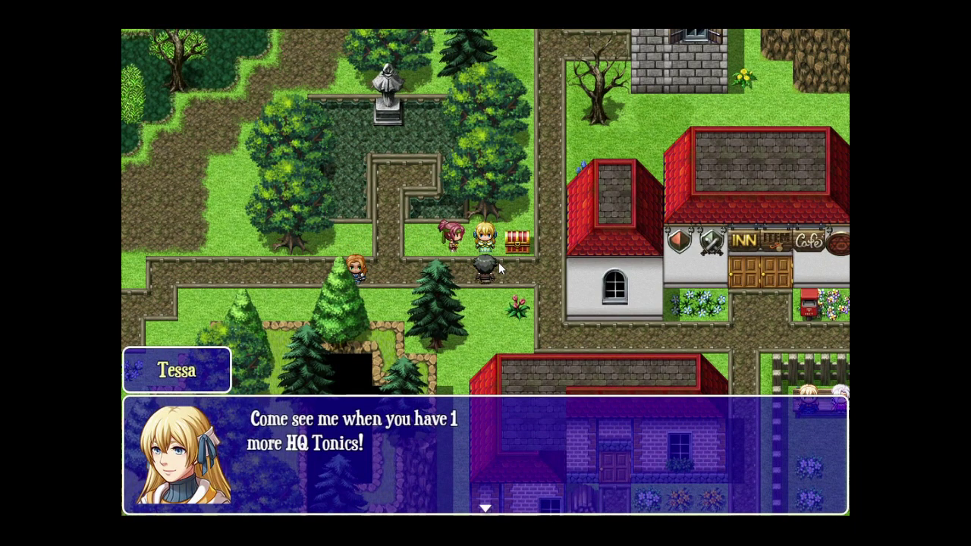
click(499, 262)
click(515, 247)
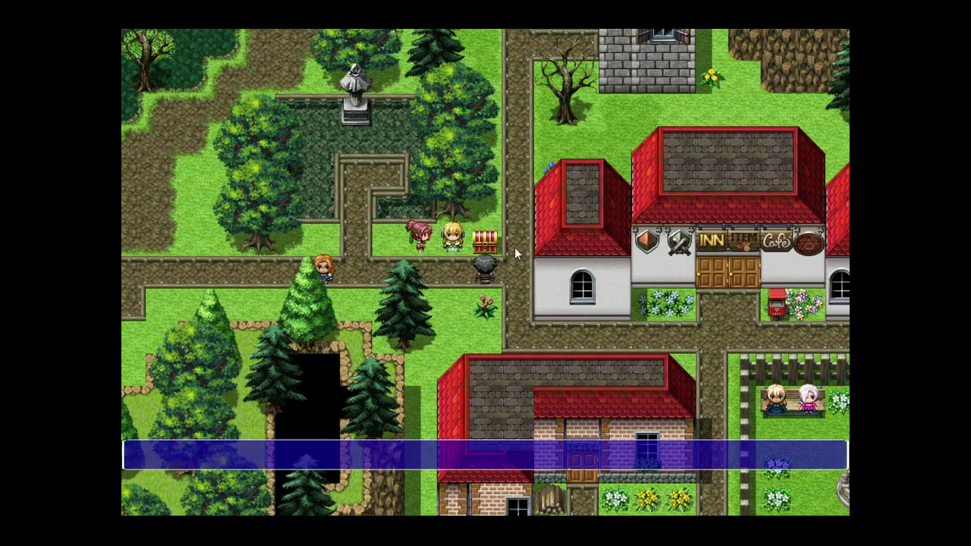
click(463, 266)
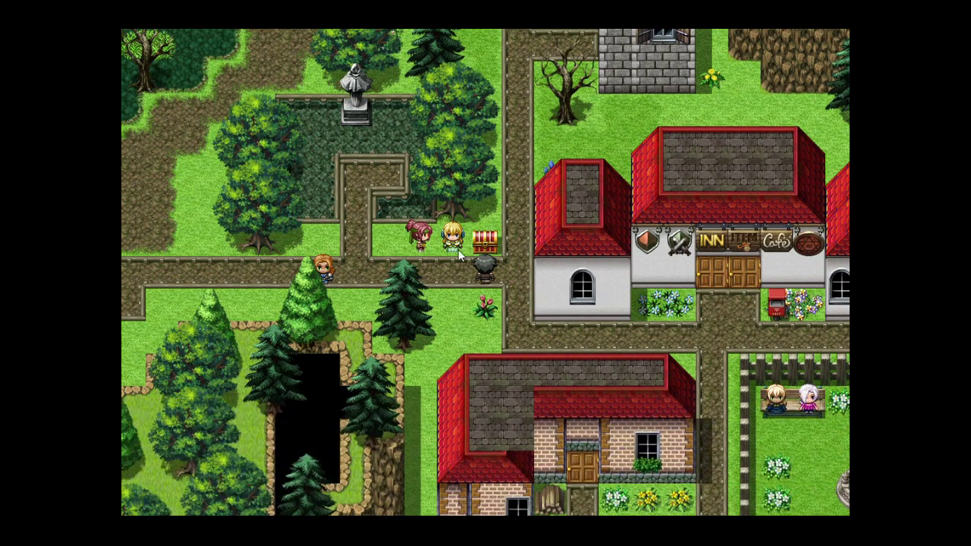
click(456, 247)
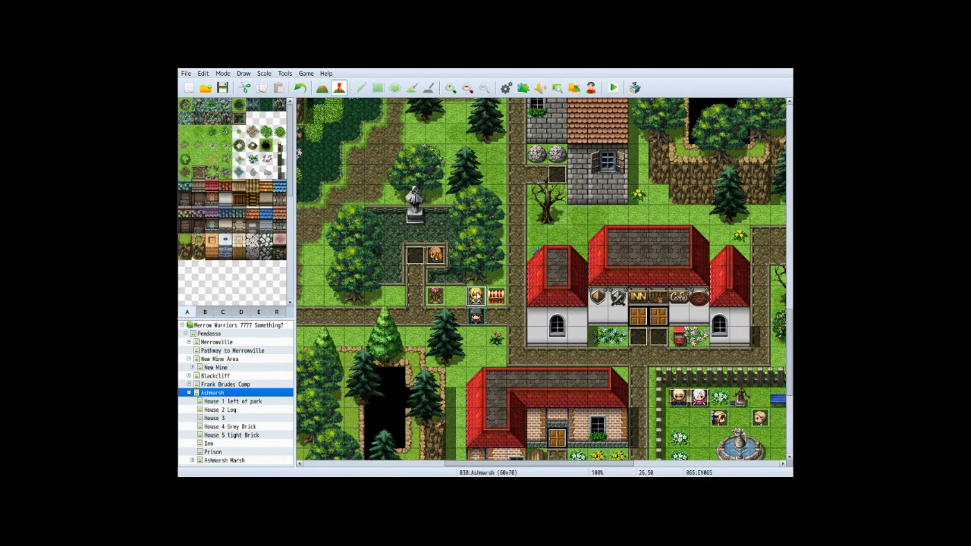
- Open Tessa's event EV065 in the event editor from the Ashmarsh map
double_click(475, 296)
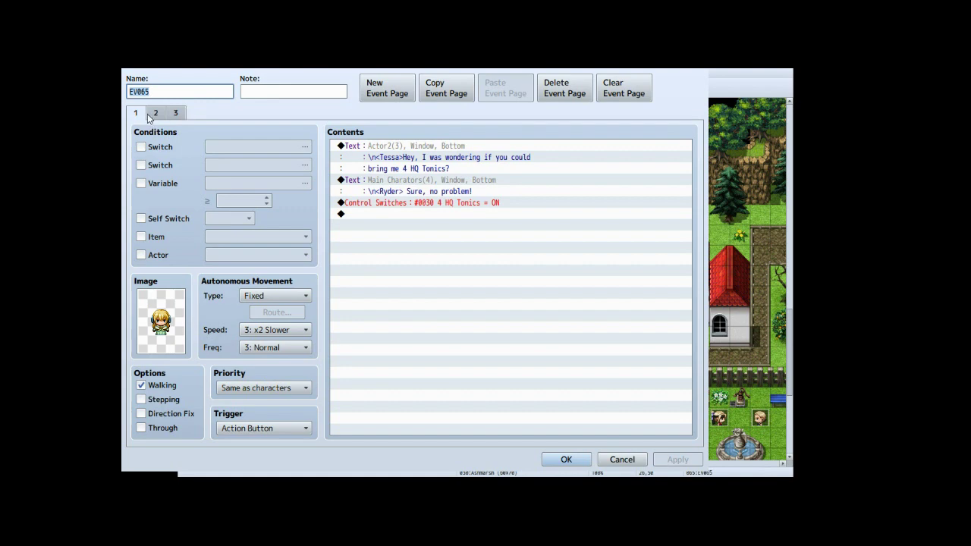
- Review pages 2 and 3 of EV065, then delete both so only page 1 remains
click(156, 112)
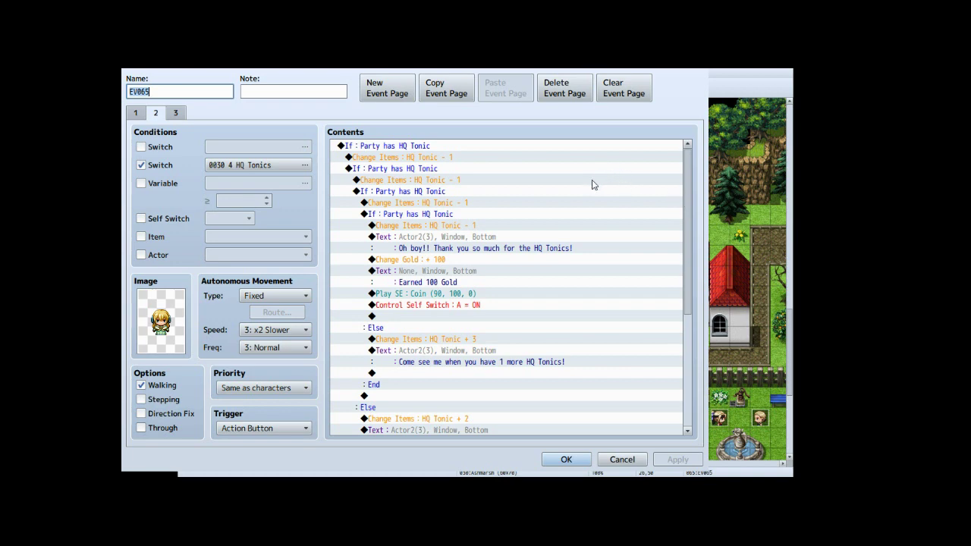
scroll(626, 206, down, 6)
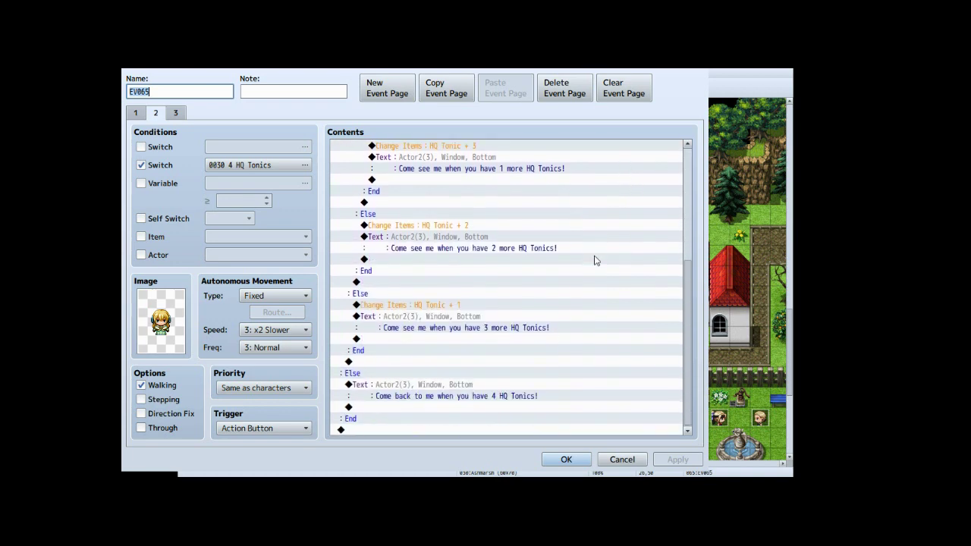
scroll(557, 317, up, 5)
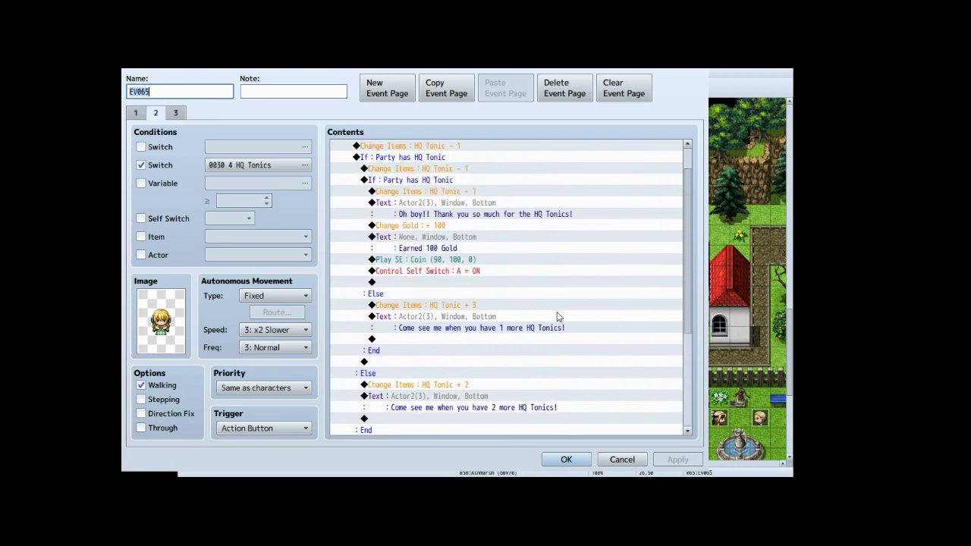
scroll(557, 317, up, 1)
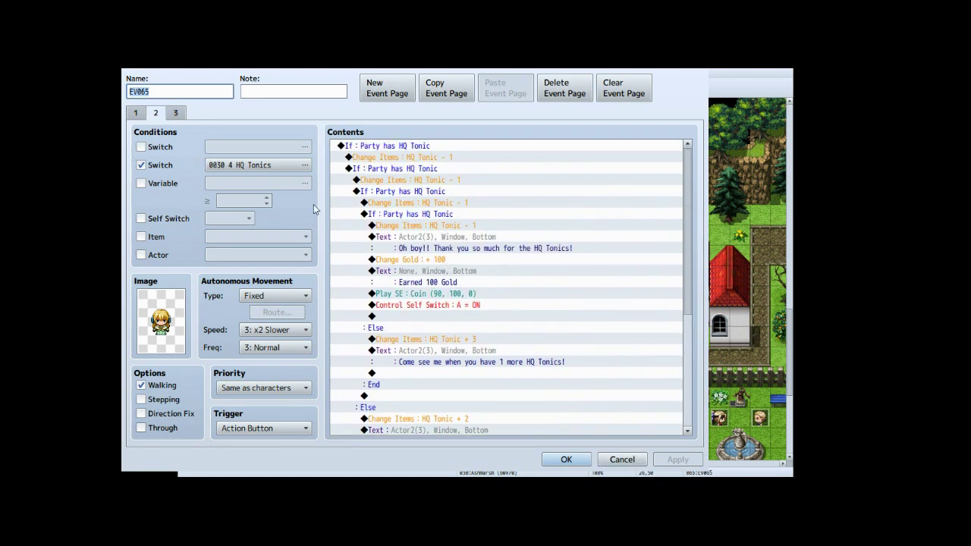
click(176, 115)
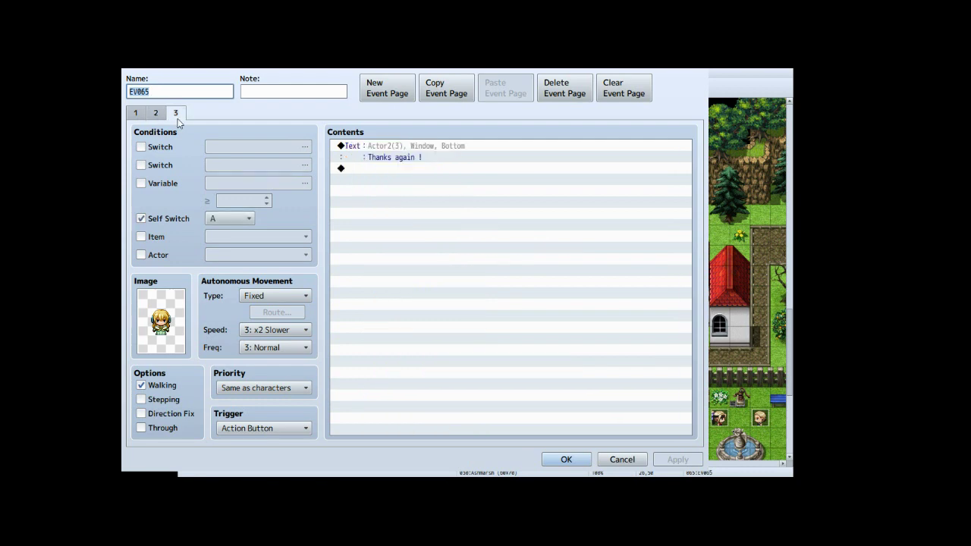
click(552, 99)
click(552, 99)
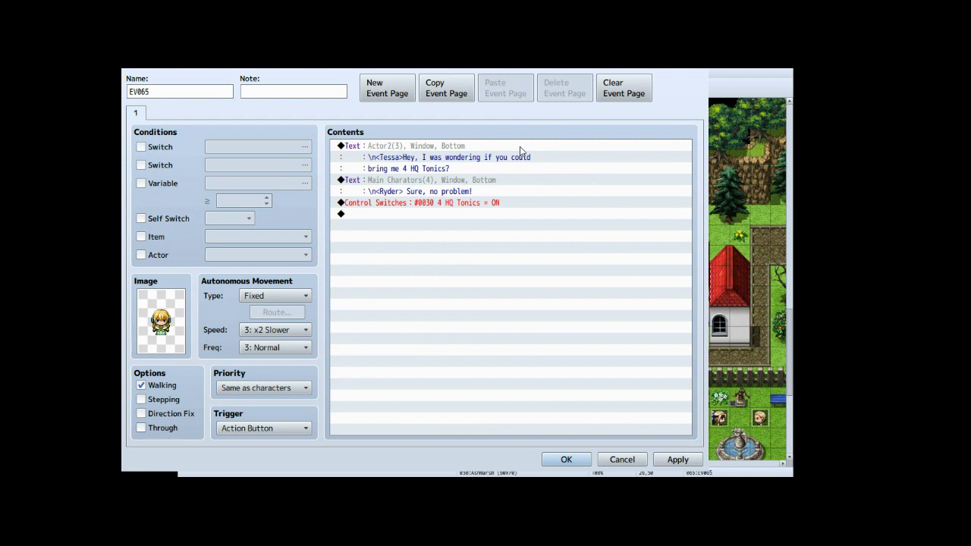
- Start a message command on the empty line after the switch command, then abandon it
click(396, 215)
double_click(410, 228)
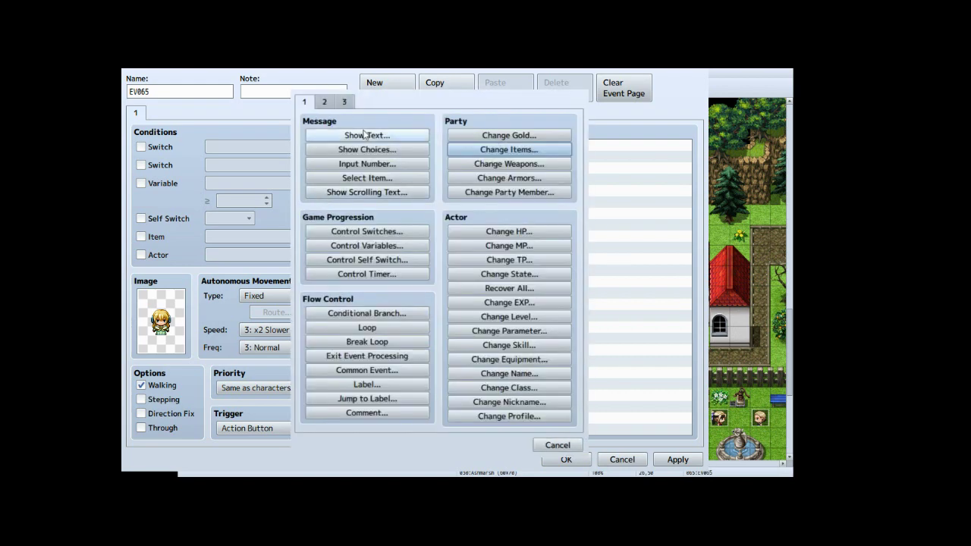
click(368, 135)
click(594, 318)
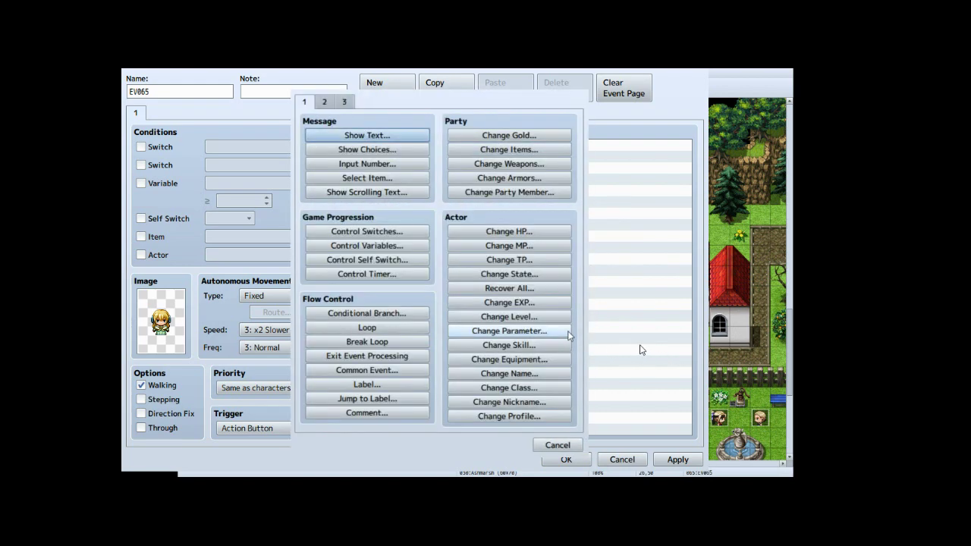
click(558, 445)
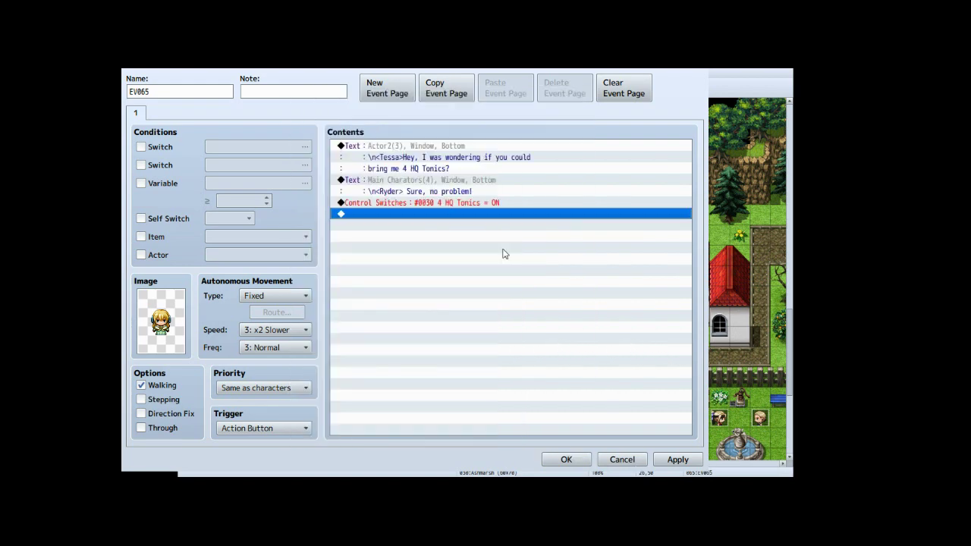
- Review Tessa's and Ryder's message texts, then open the command list on the page's final empty line
click(395, 147)
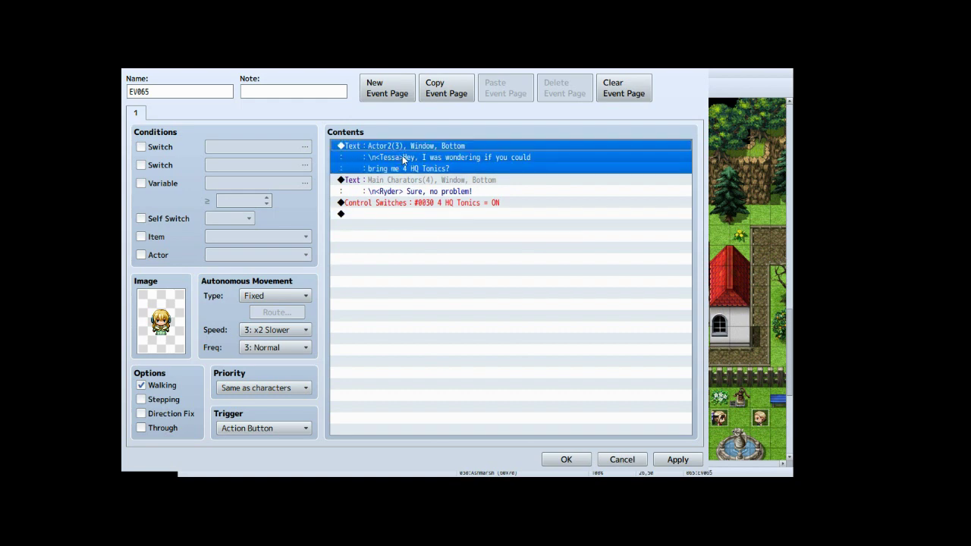
double_click(404, 158)
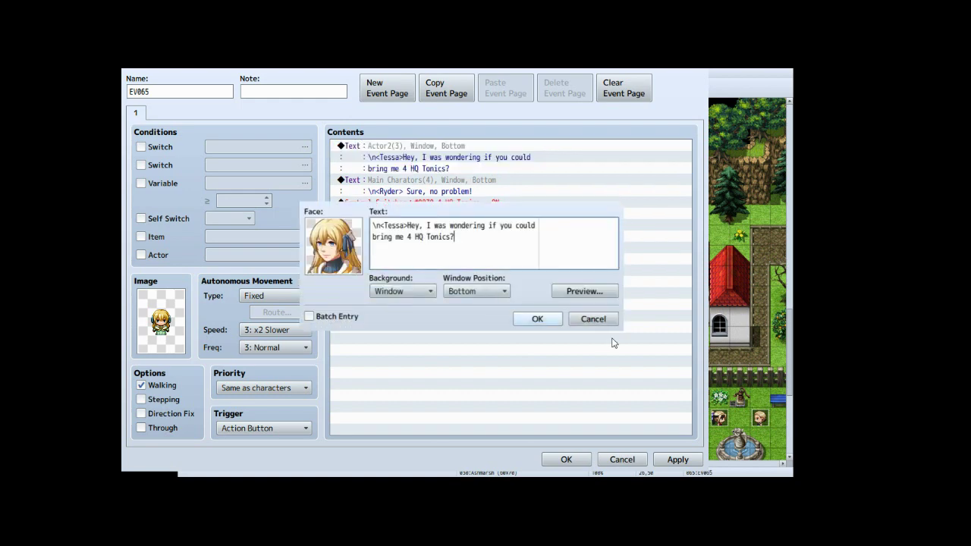
click(594, 319)
click(408, 183)
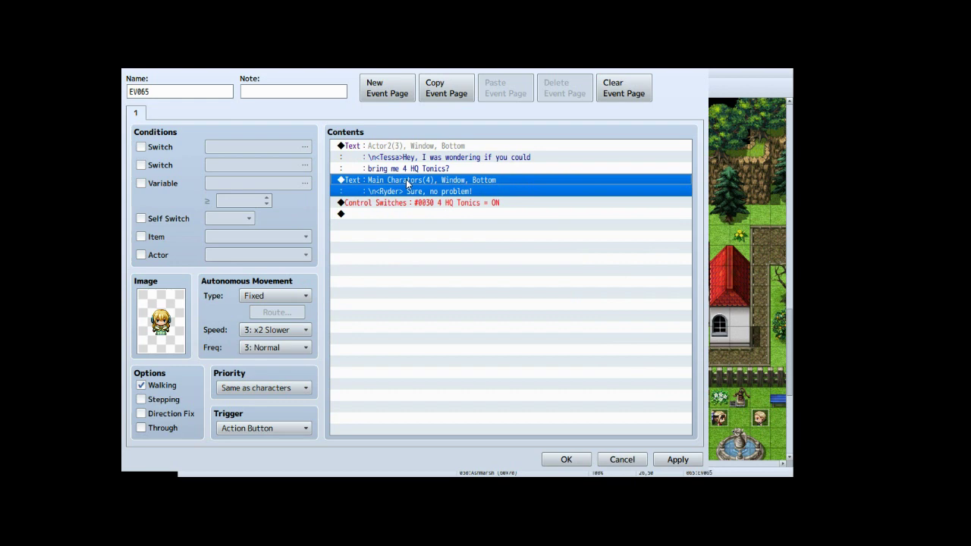
double_click(408, 183)
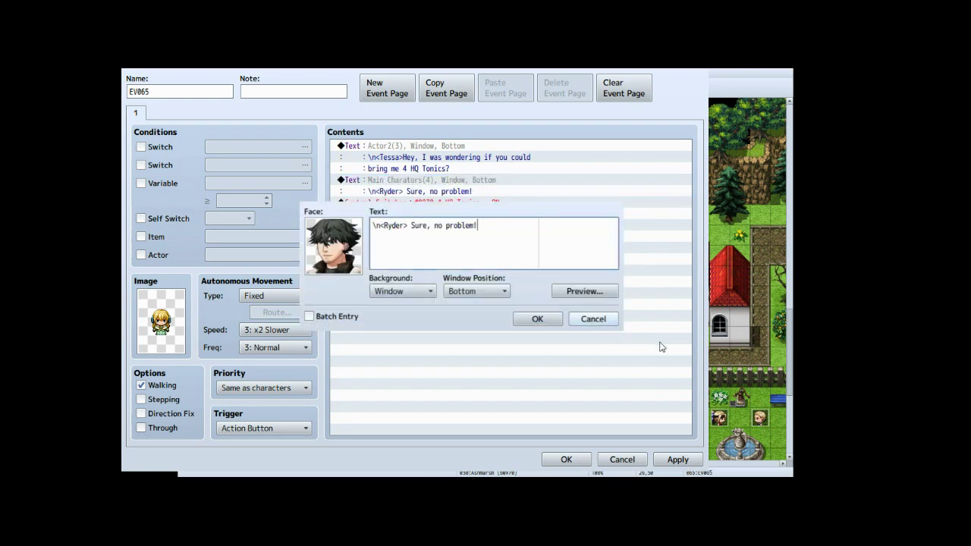
key(Escape)
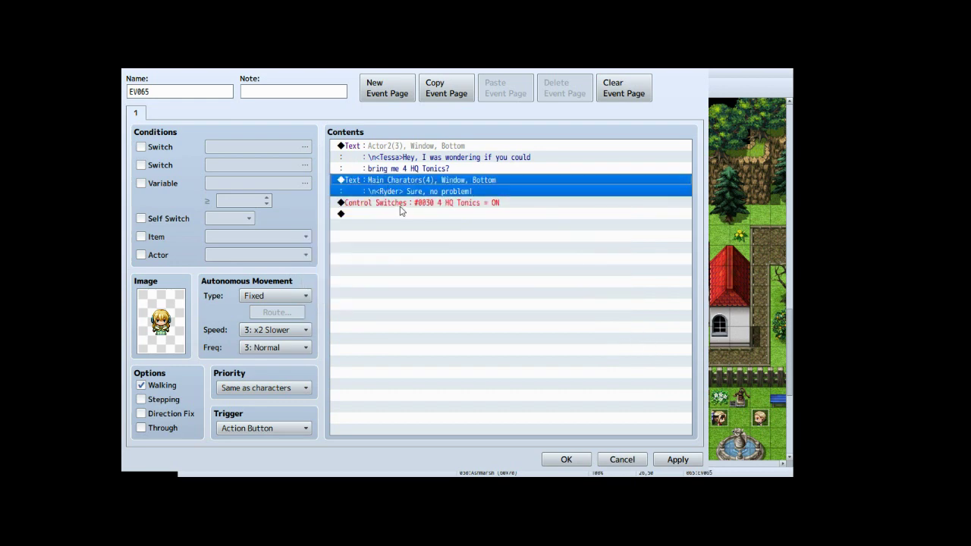
click(400, 205)
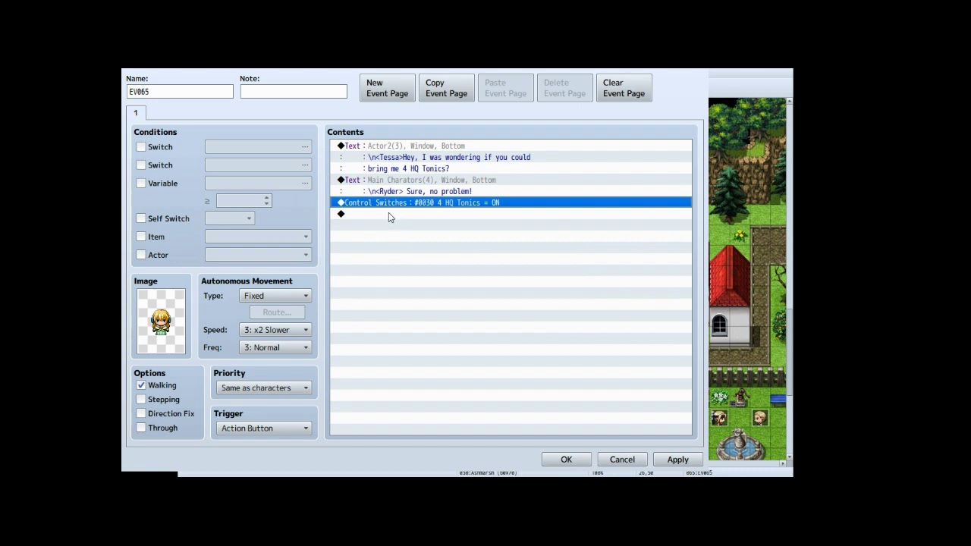
click(391, 215)
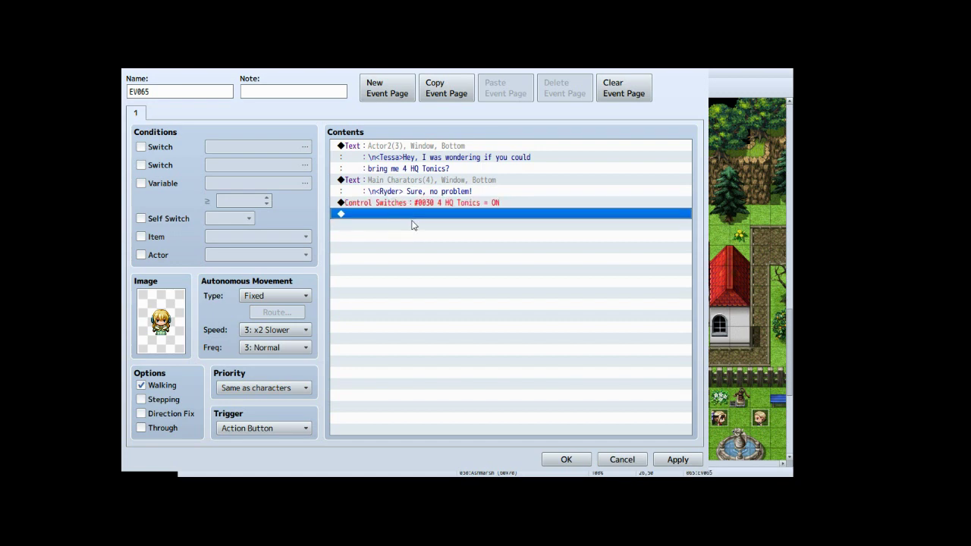
double_click(412, 220)
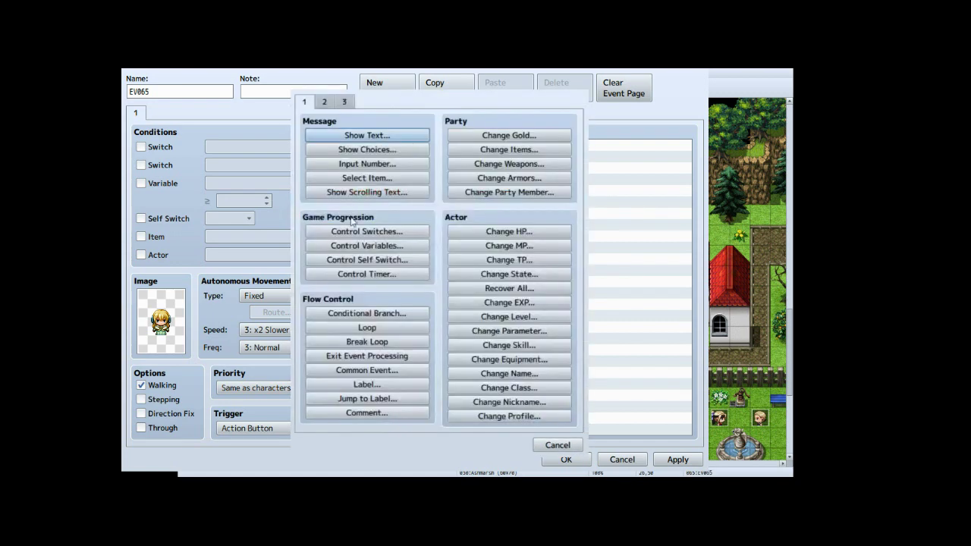
- Rename switch 0030 from '4 HQ Tonics' to '4 HQ Tonic Quest' in the switch list
click(387, 233)
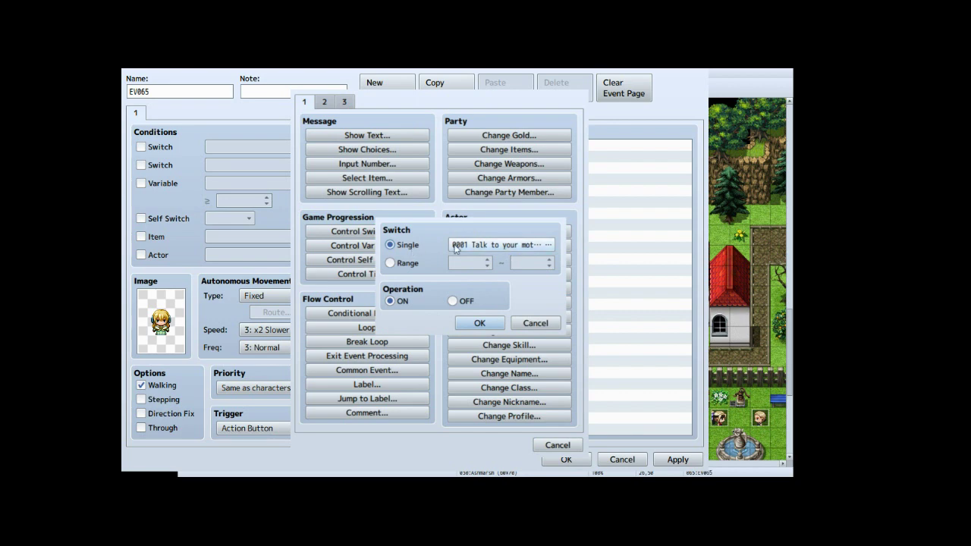
click(490, 248)
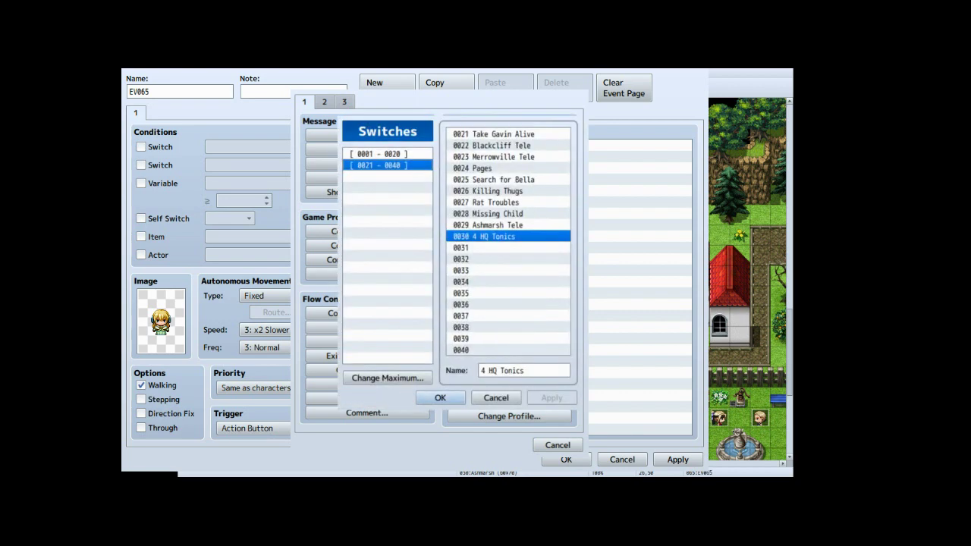
click(486, 247)
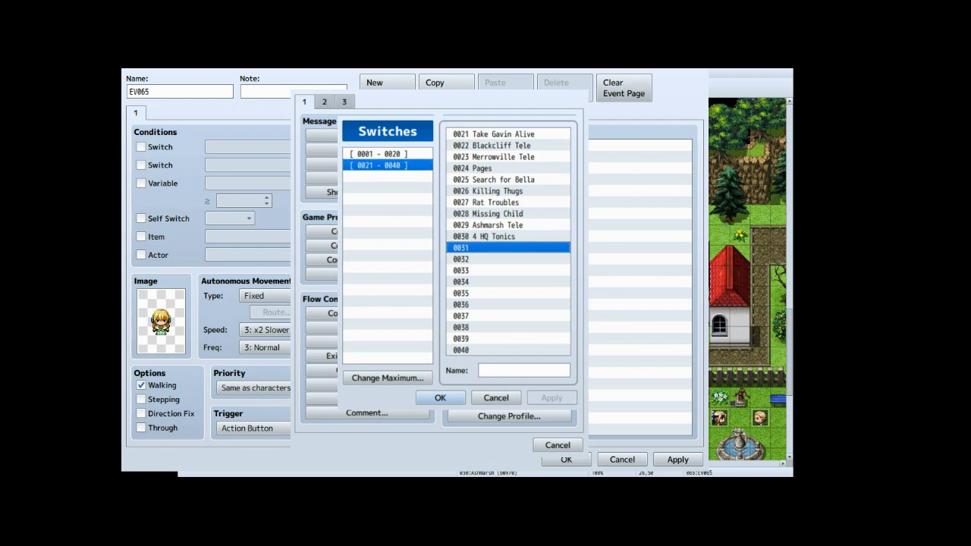
click(523, 371)
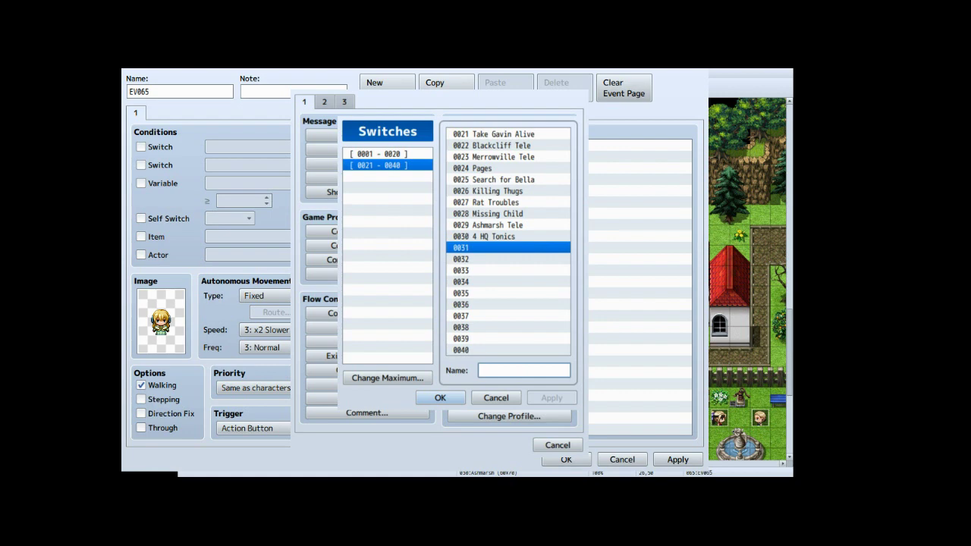
key(Up)
key(Tab)
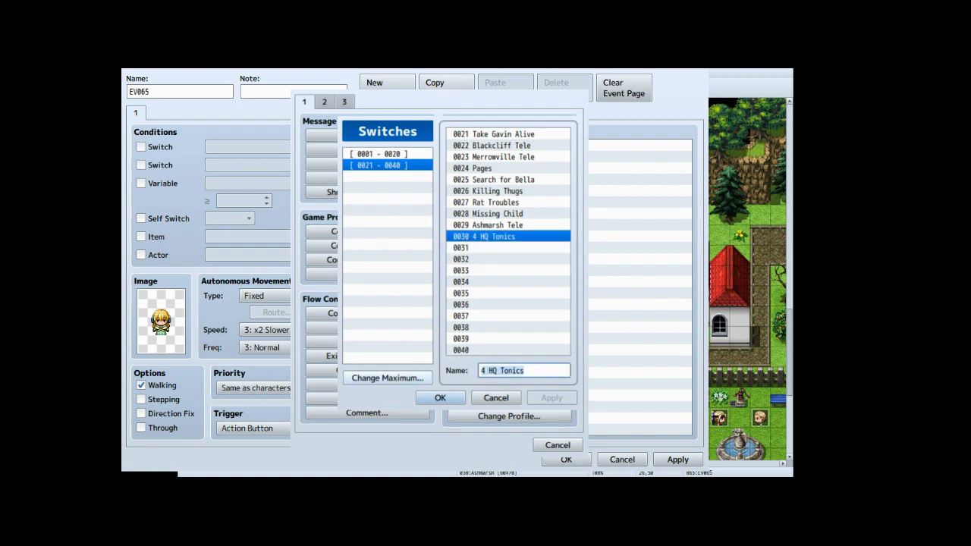
text(4)
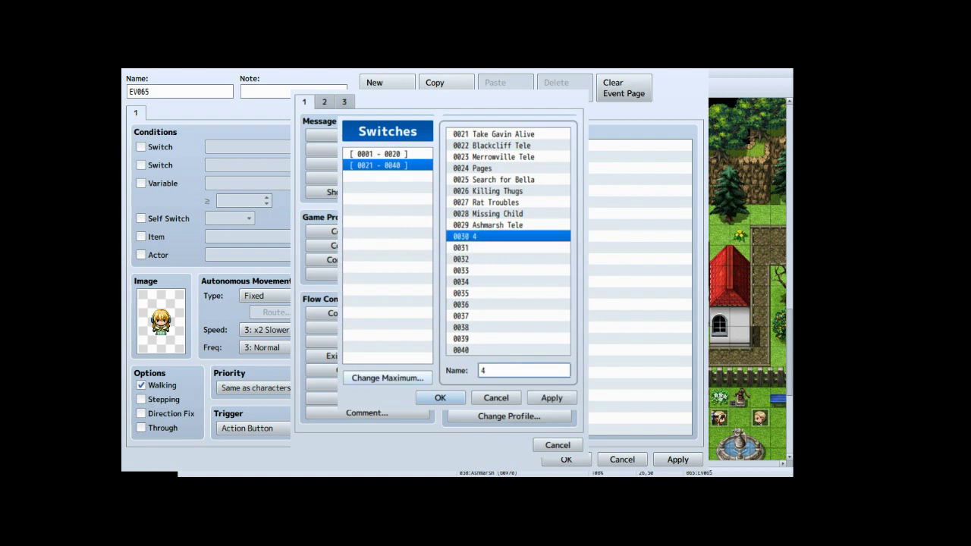
text( HQ Tonic Quest)
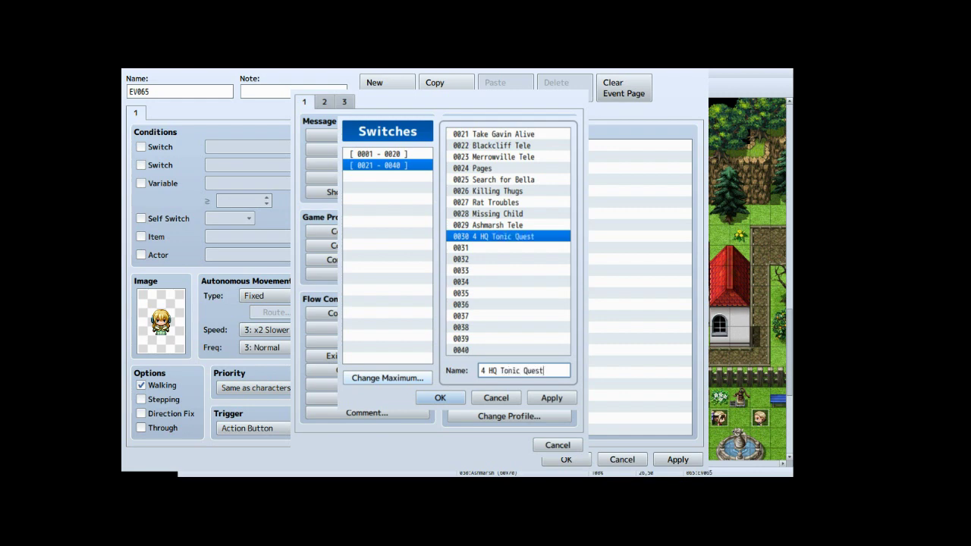
click(551, 397)
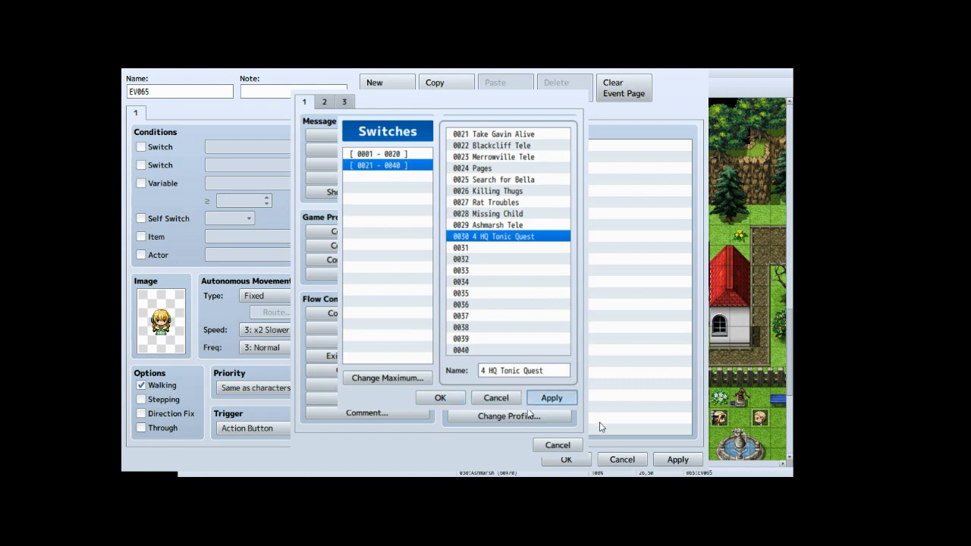
- Add a Control Switches command turning 0030 ON and delete the duplicate switch command
click(419, 403)
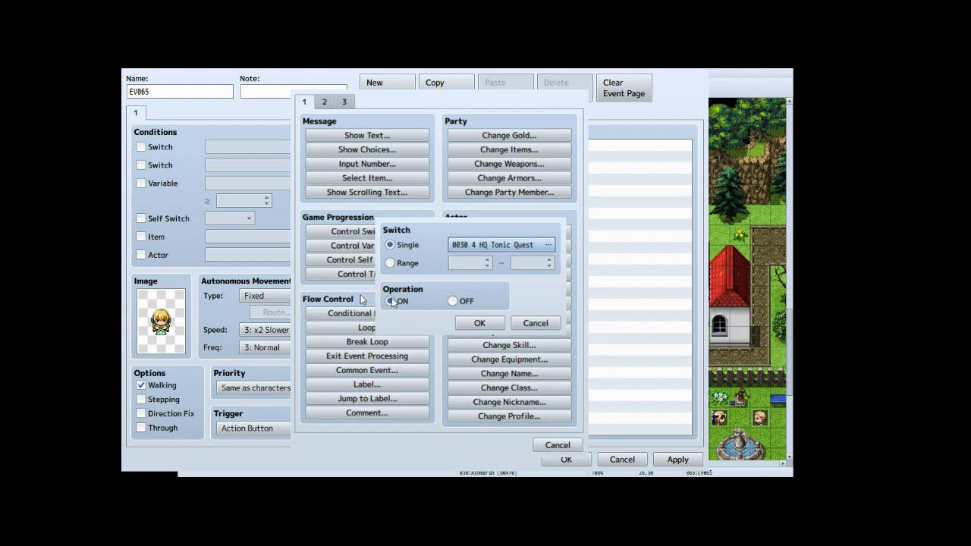
click(479, 323)
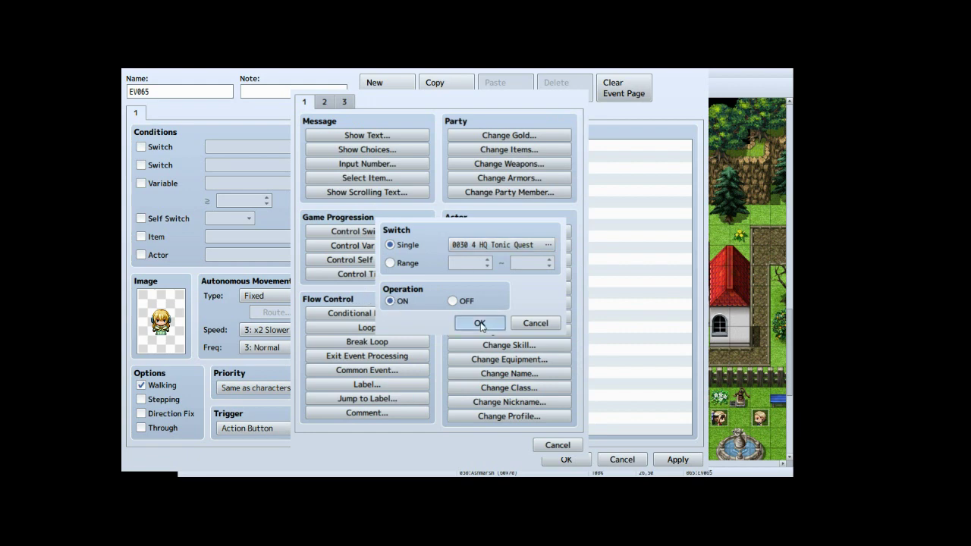
click(450, 216)
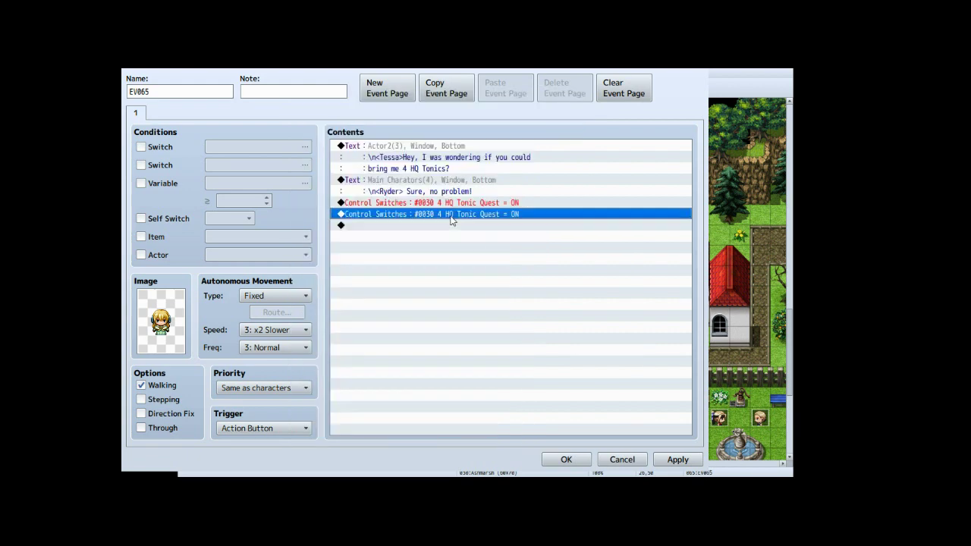
key(Delete)
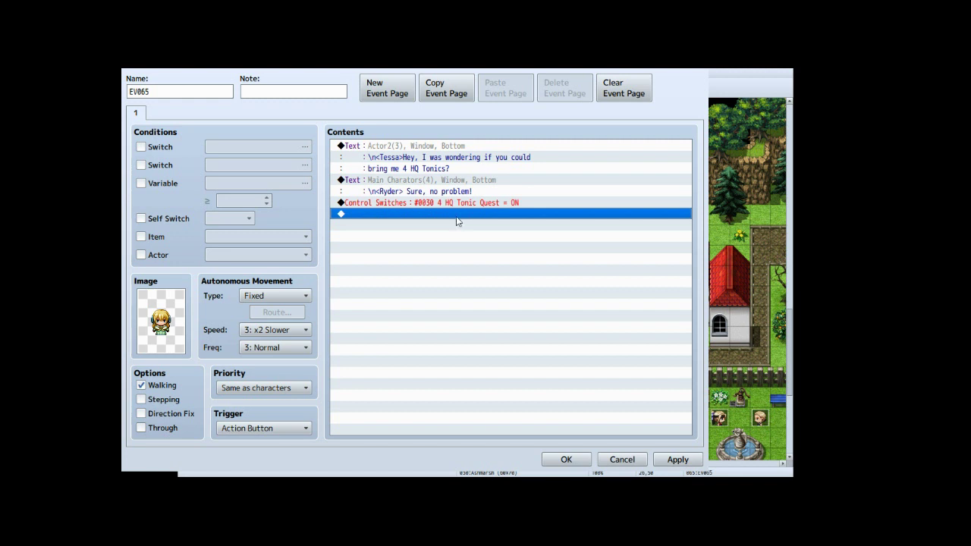
- Add a new empty page 2 to EV065
click(416, 207)
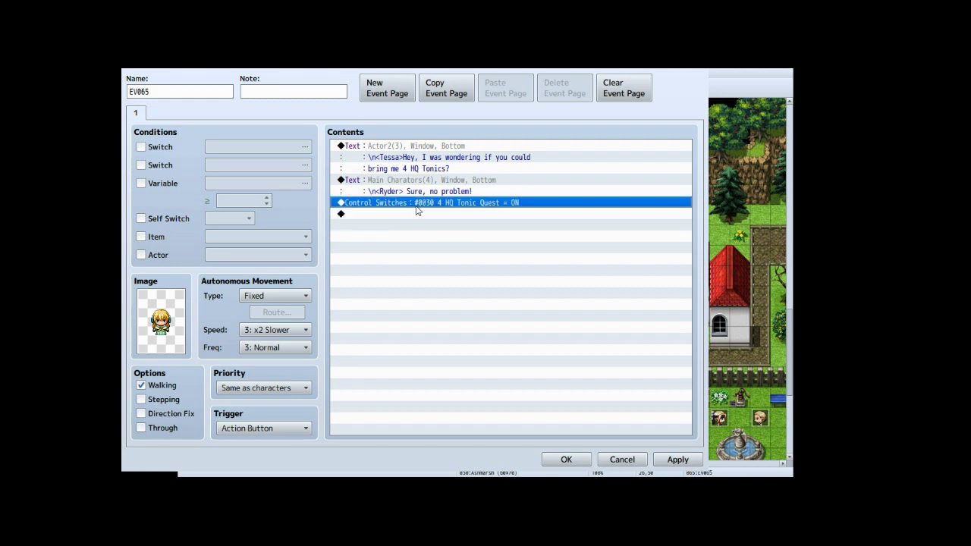
click(381, 94)
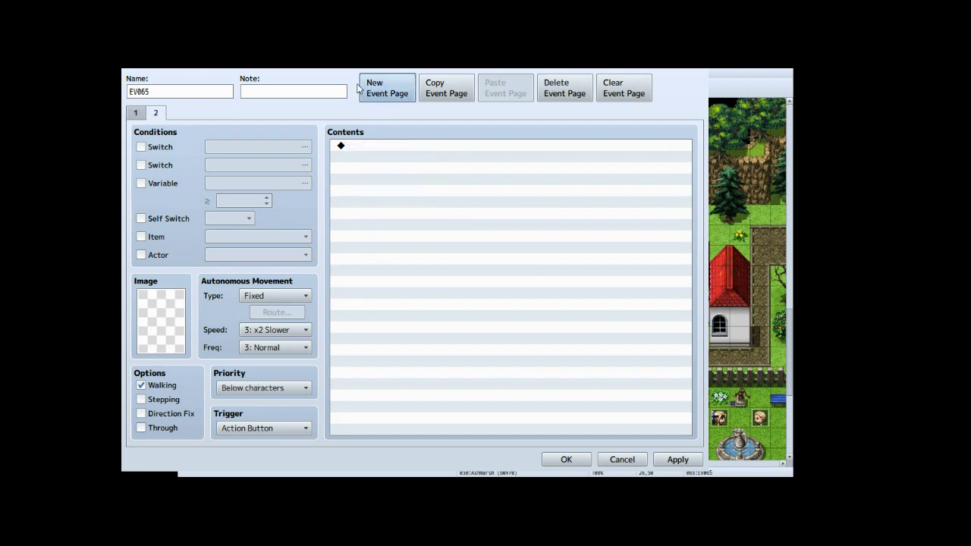
double_click(156, 317)
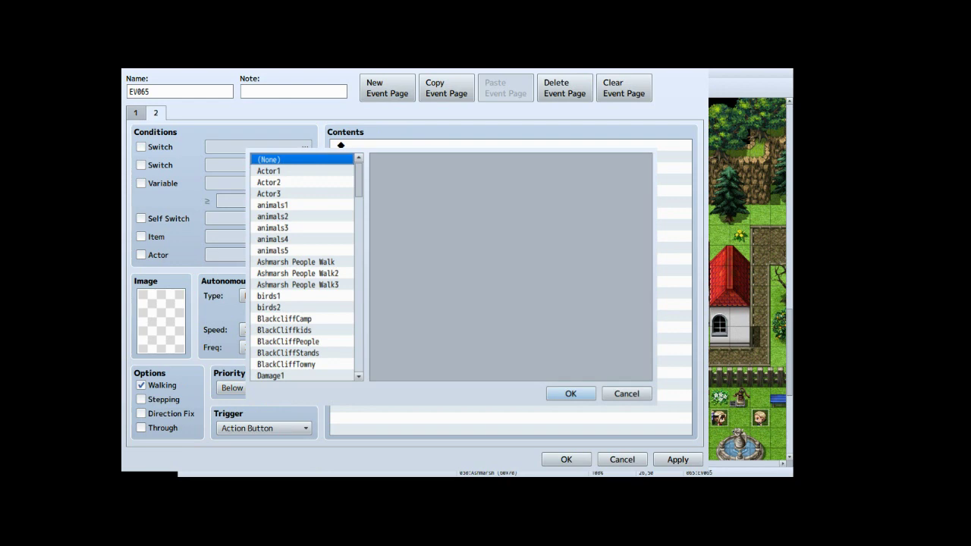
- Give page 2 the blonde Actor2 sprite and a switch 0030 '4 HQ Tonic Quest' condition
click(301, 182)
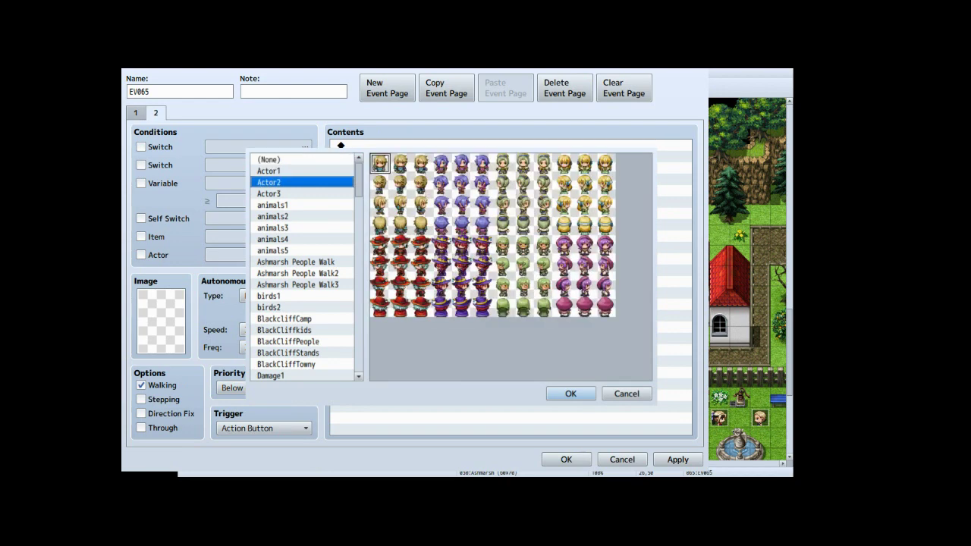
double_click(553, 163)
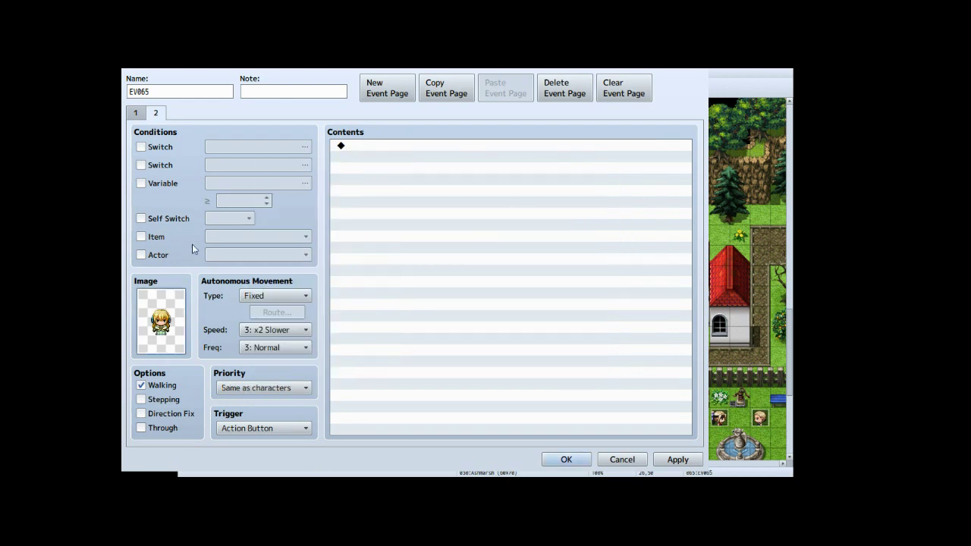
click(142, 166)
click(293, 167)
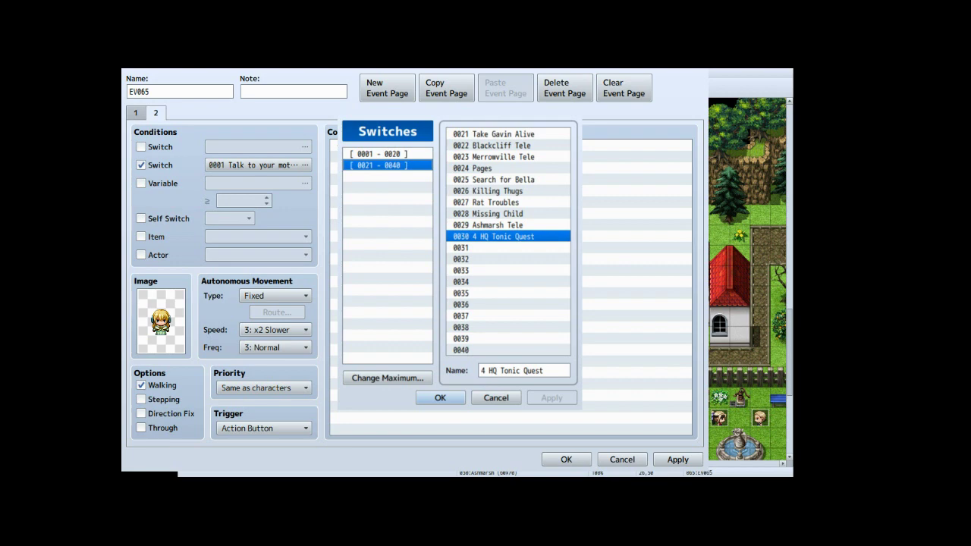
key(Return)
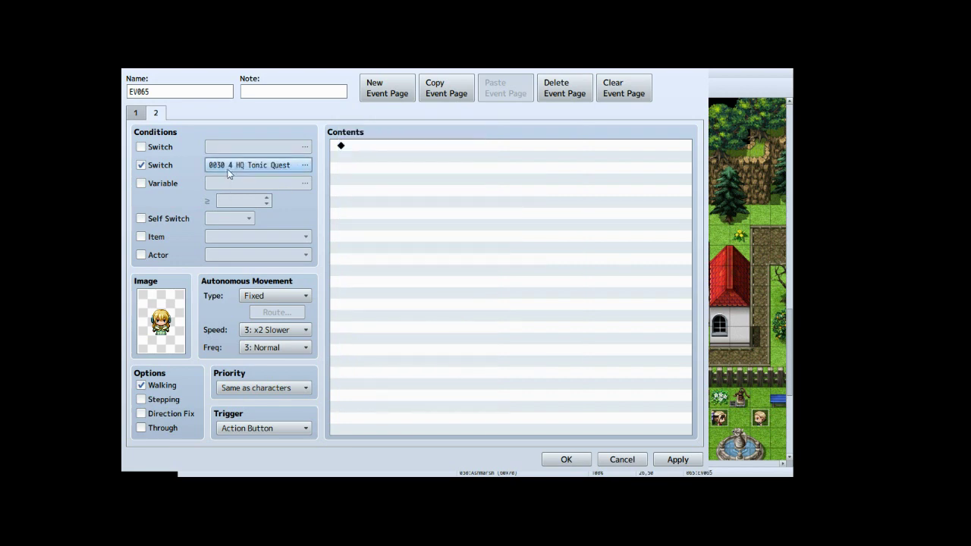
click(390, 146)
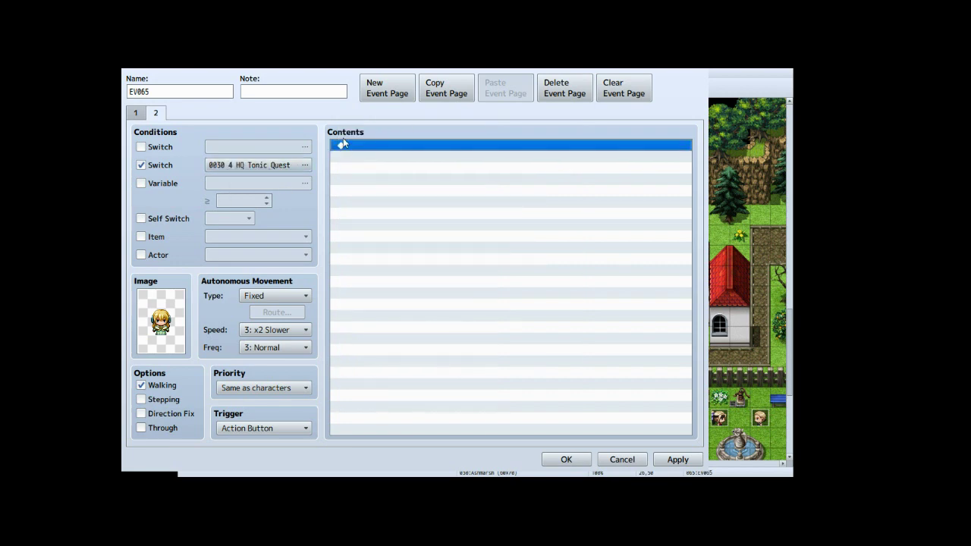
- Insert a Conditional Branch on the party having item 0004 HQ Tonic, with an Else branch
double_click(408, 159)
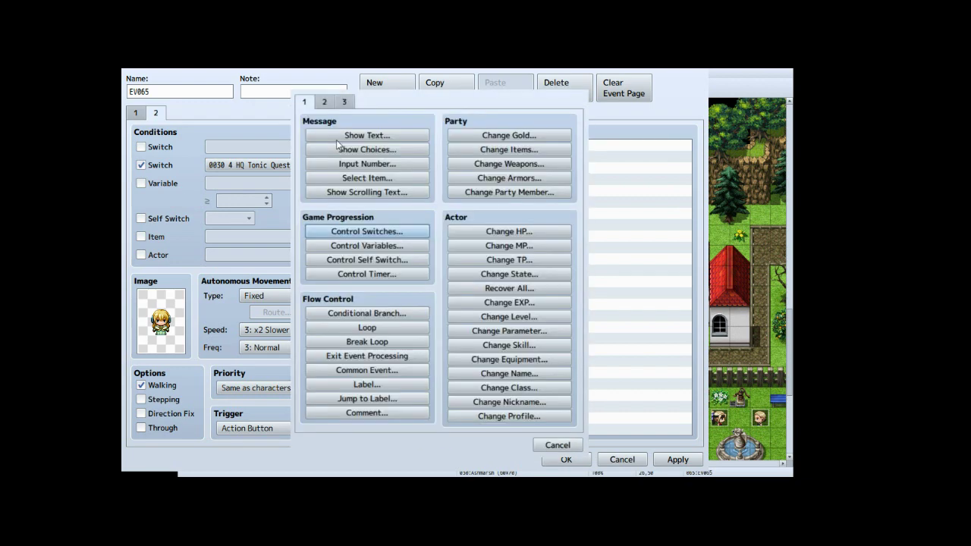
click(383, 318)
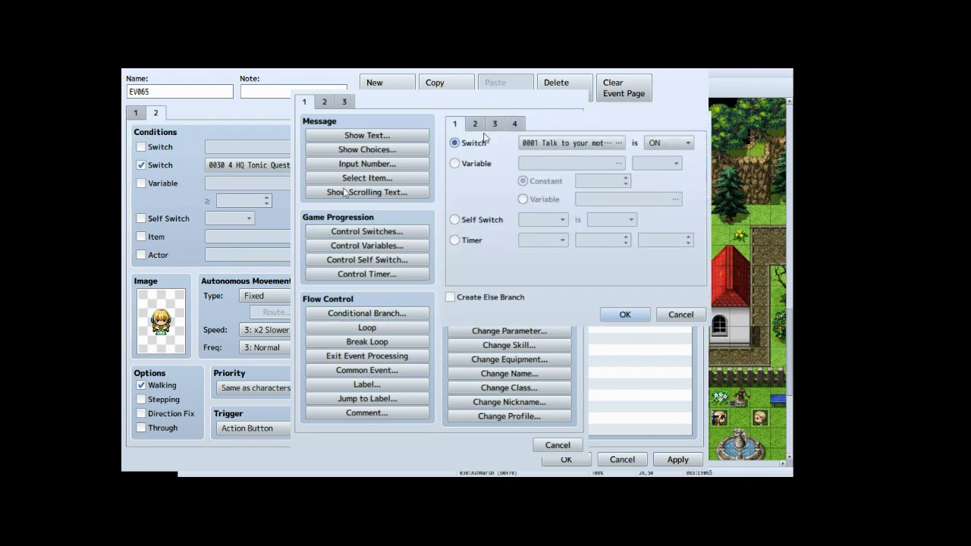
click(513, 125)
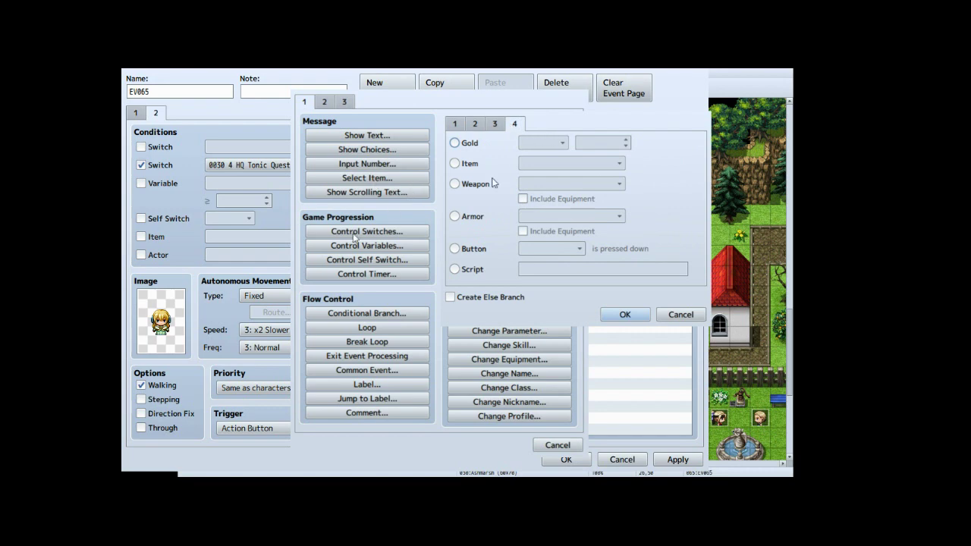
click(455, 164)
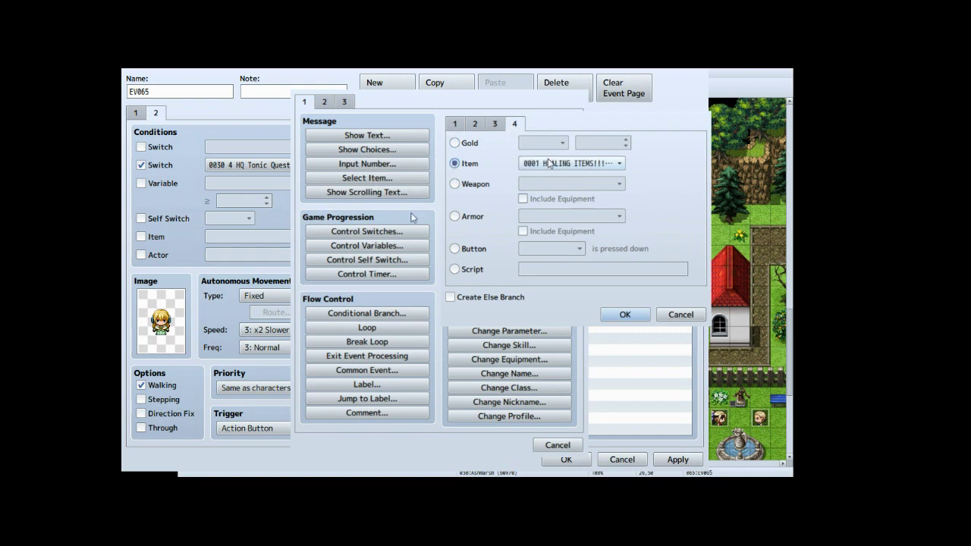
click(594, 163)
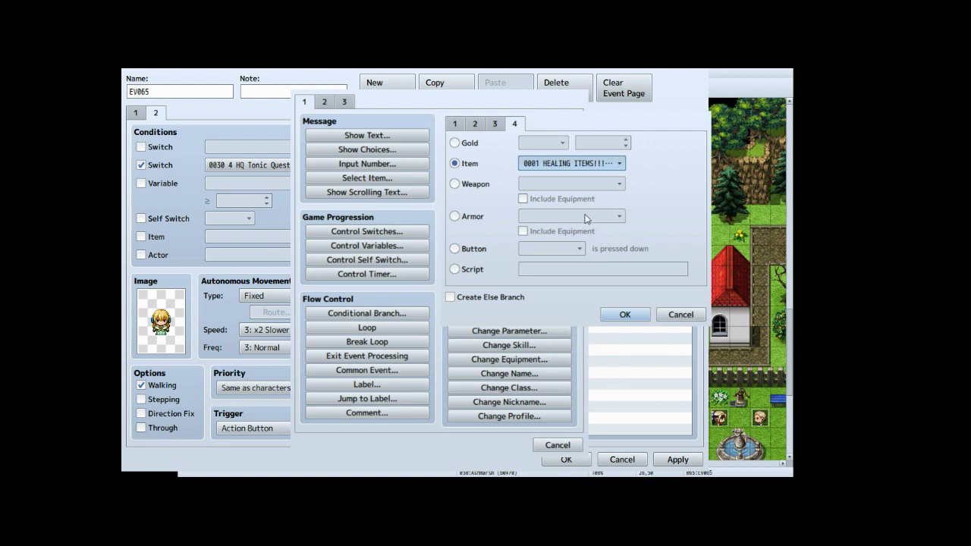
key(Down)
key(Down)
key(Down)
click(452, 300)
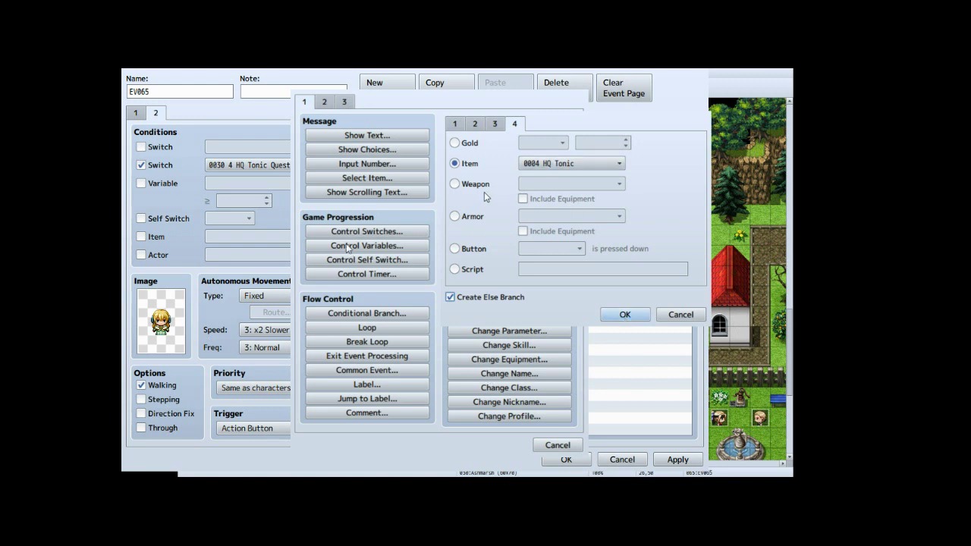
click(625, 314)
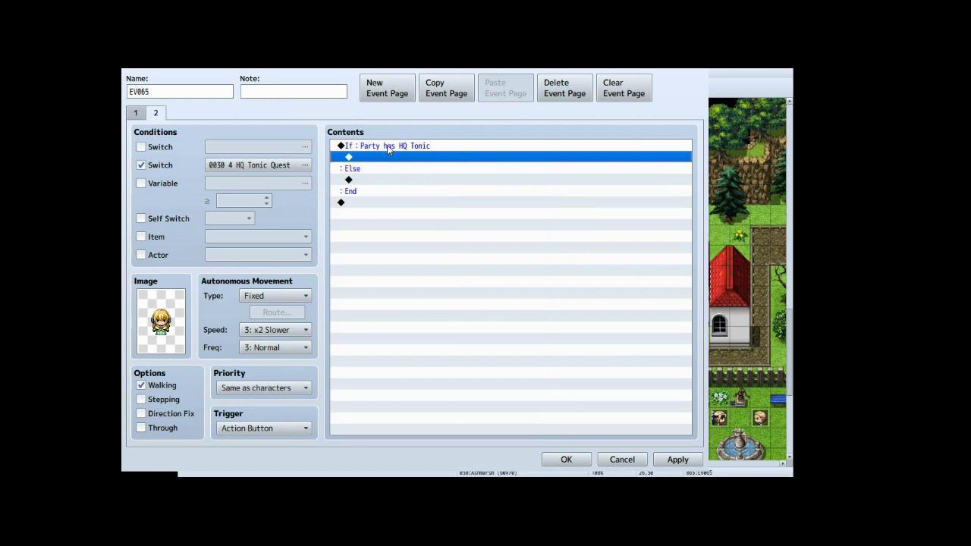
click(387, 145)
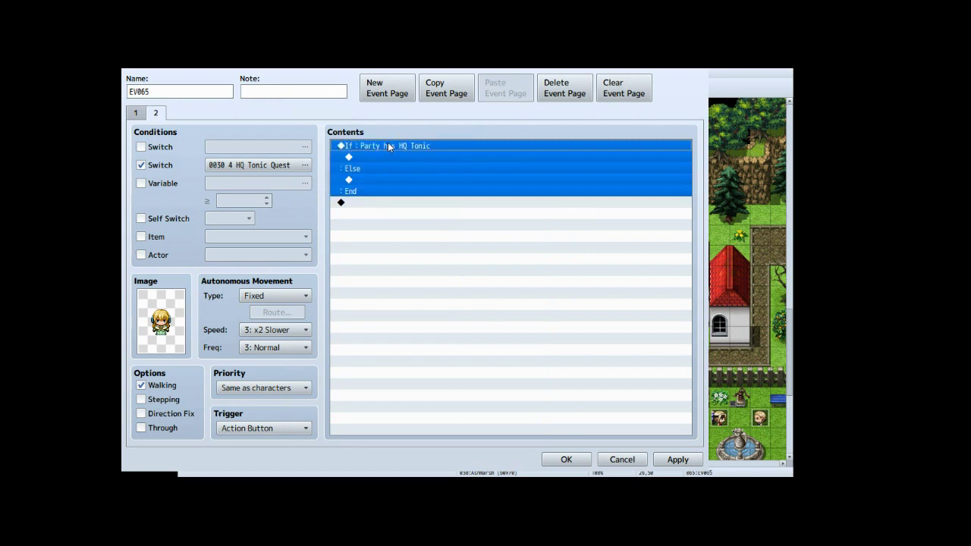
- Copy the HQ Tonic branch and paste it into successive inner branches, nesting four levels
click(383, 158)
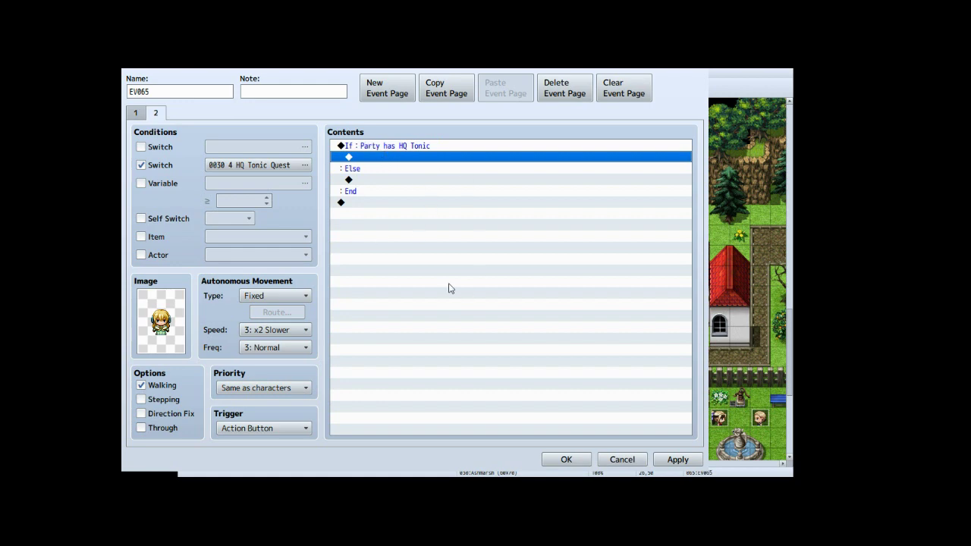
click(375, 149)
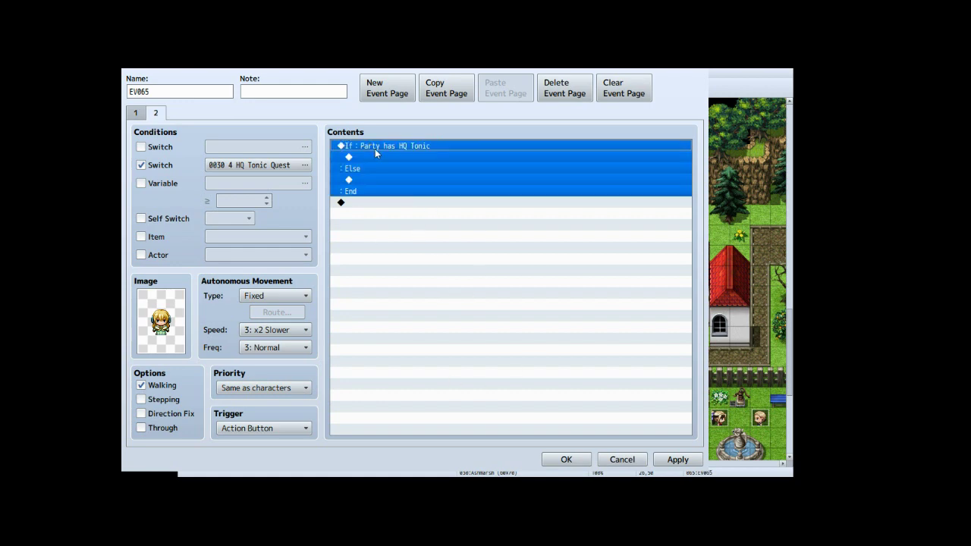
click(375, 158)
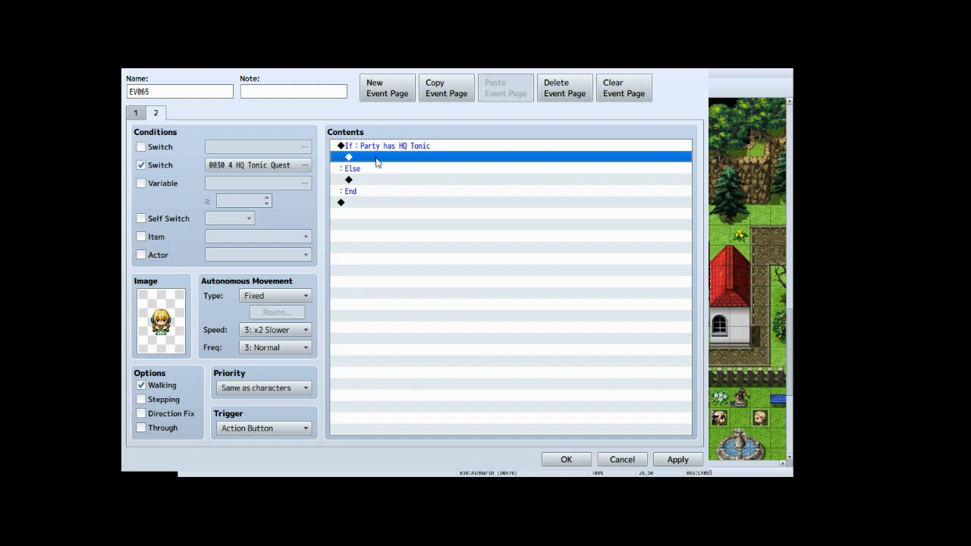
key(ctrl+v)
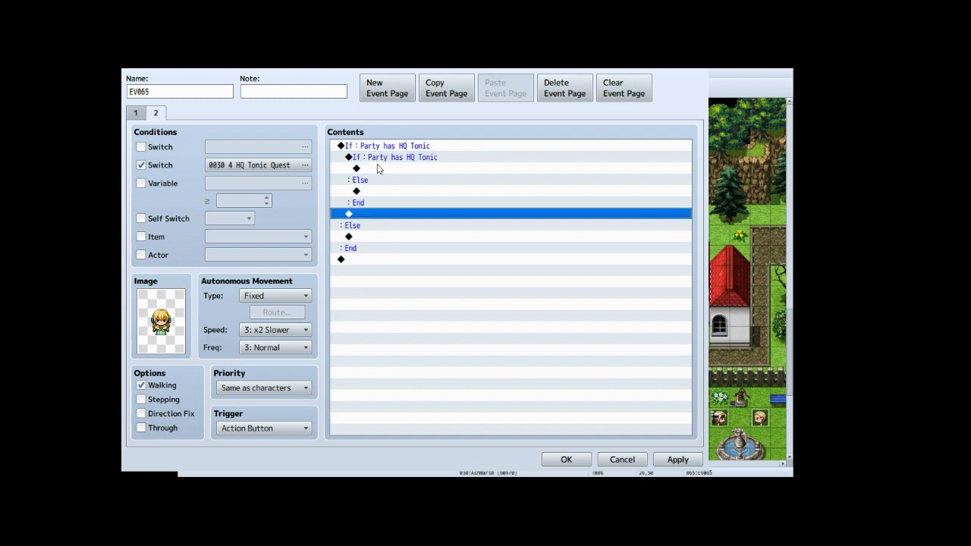
click(378, 169)
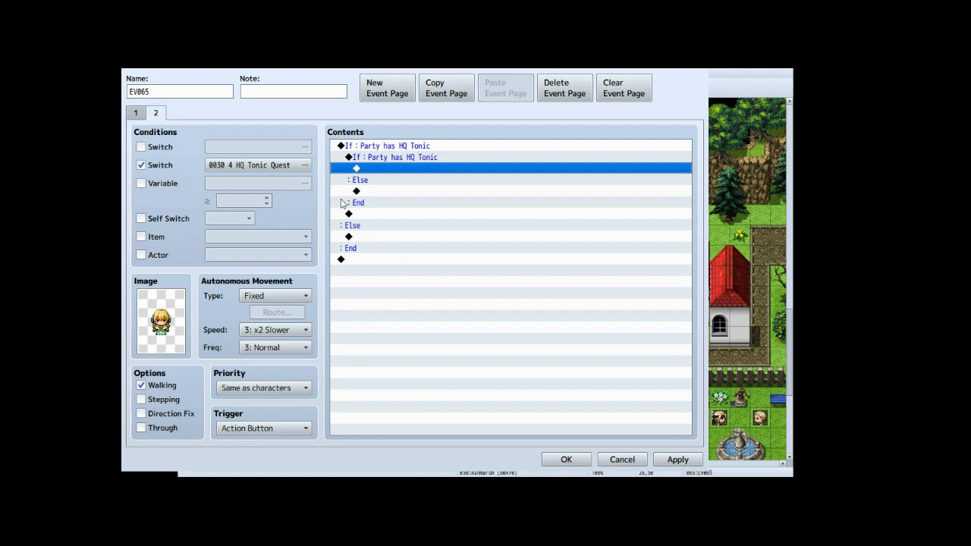
click(378, 151)
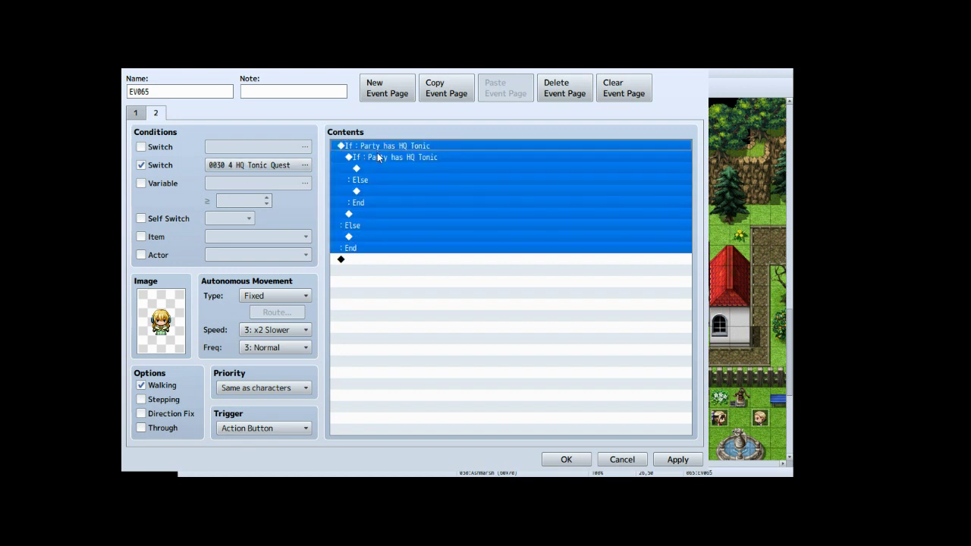
click(372, 170)
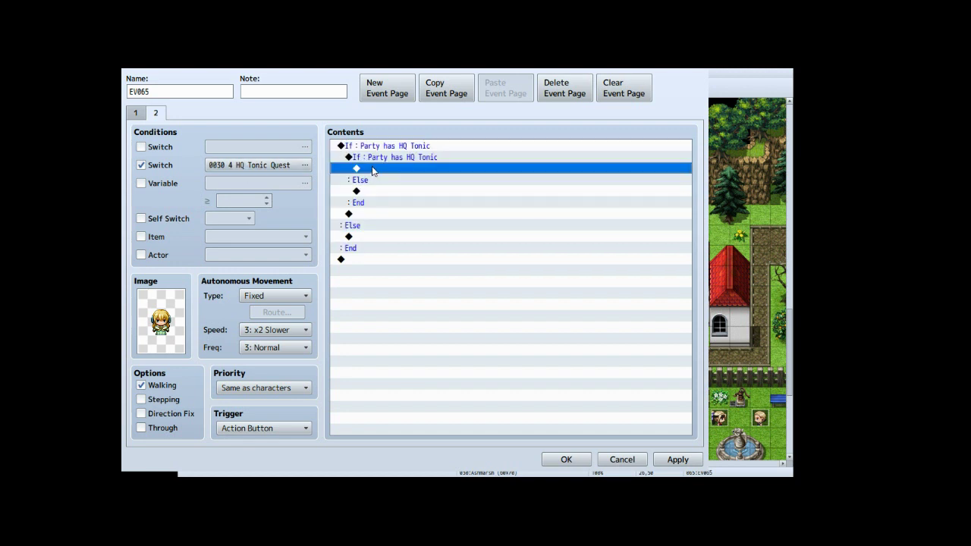
key(ctrl+v)
click(385, 181)
key(ctrl+v)
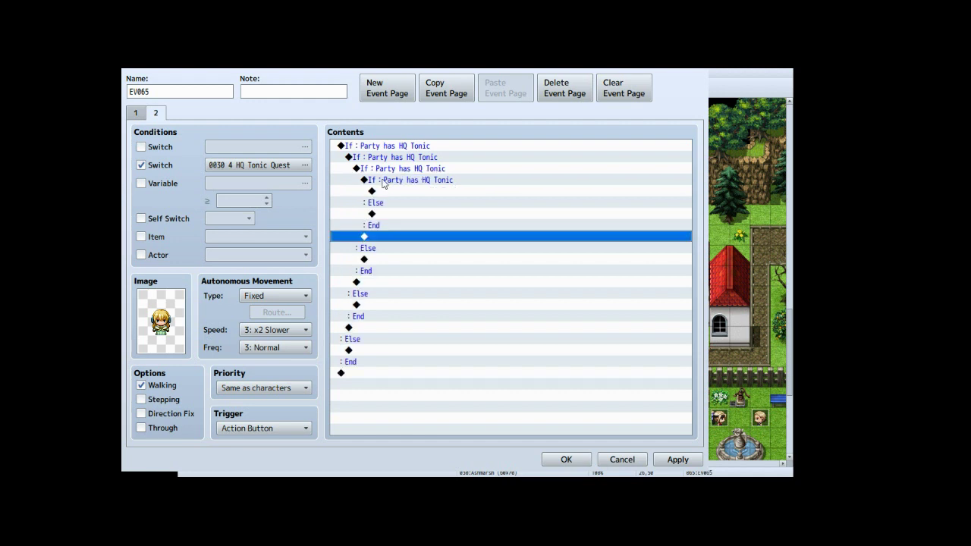
- Inspect the nested branch blocks and open the event command list inside the first branch
click(351, 146)
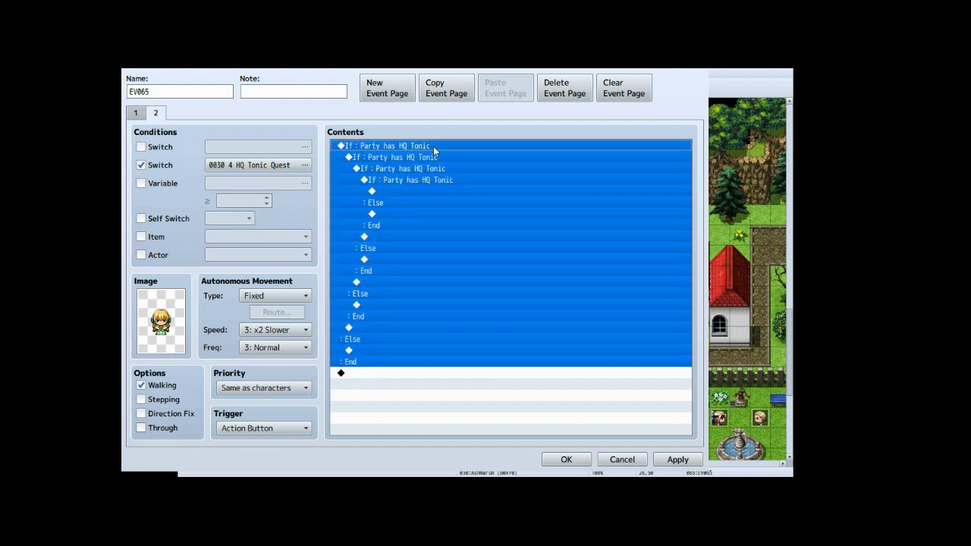
click(352, 340)
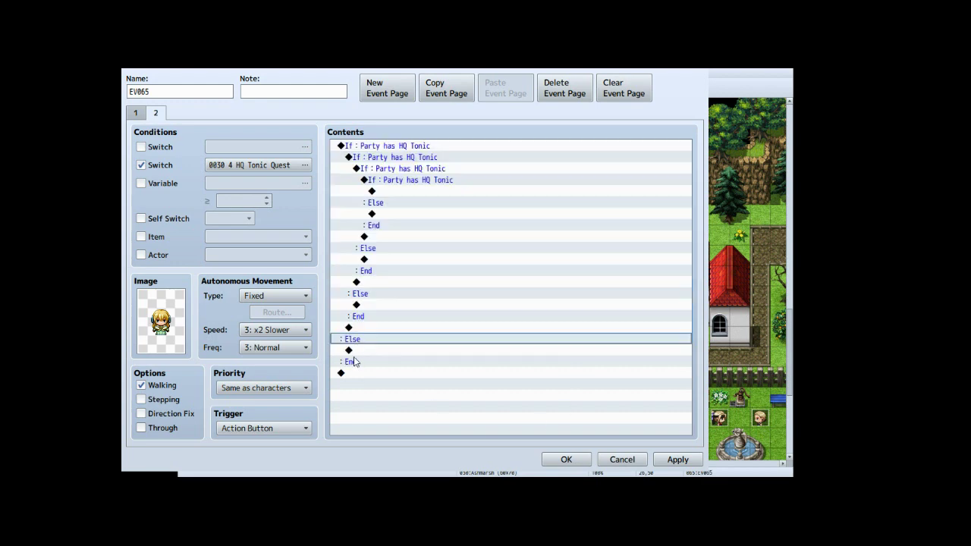
click(373, 158)
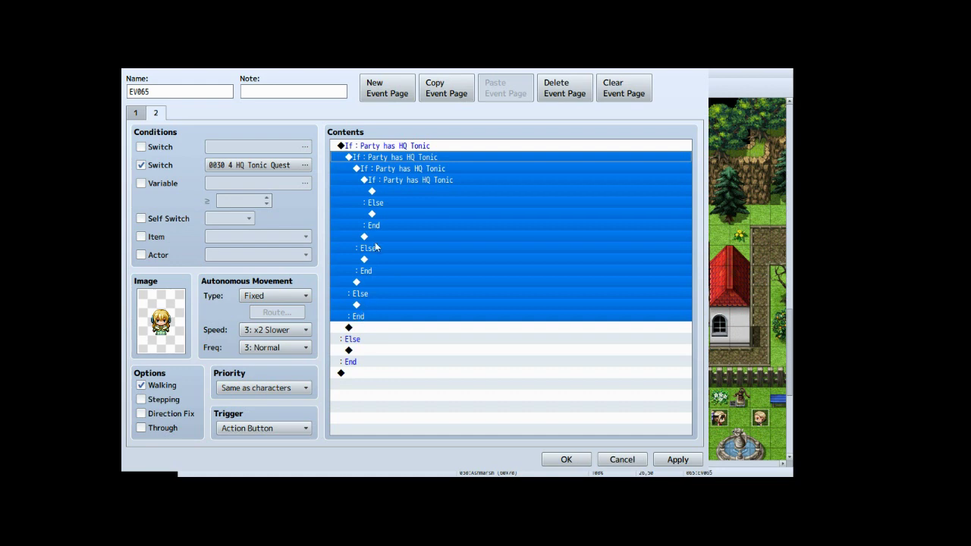
click(381, 171)
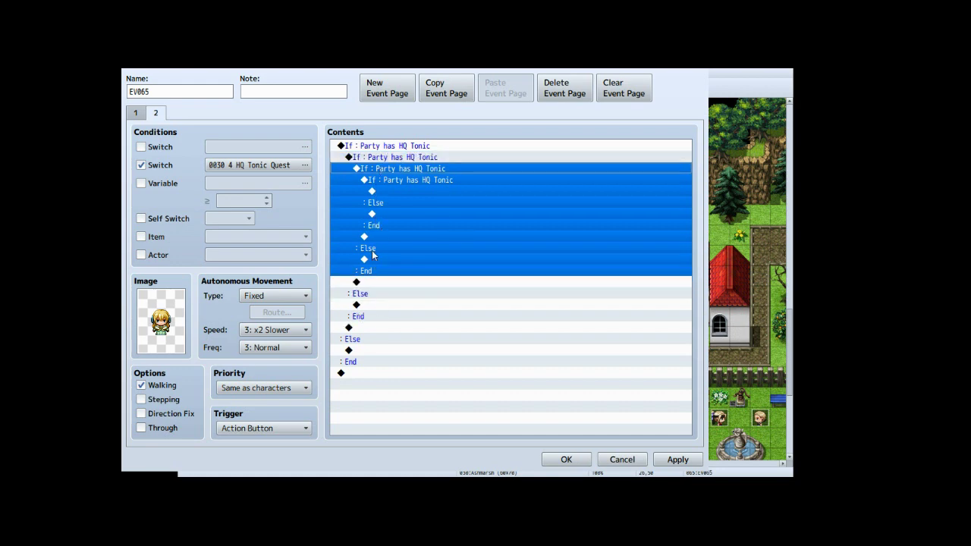
click(399, 180)
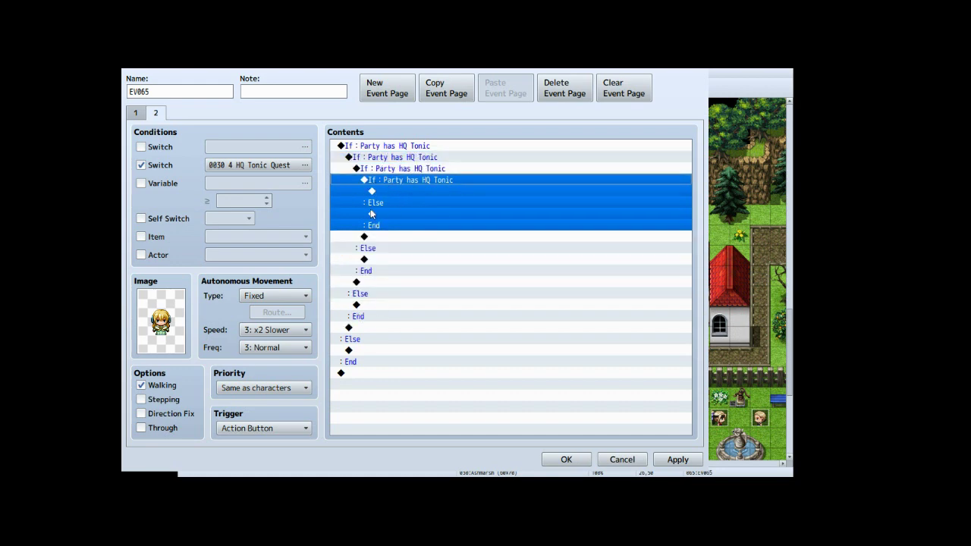
click(391, 193)
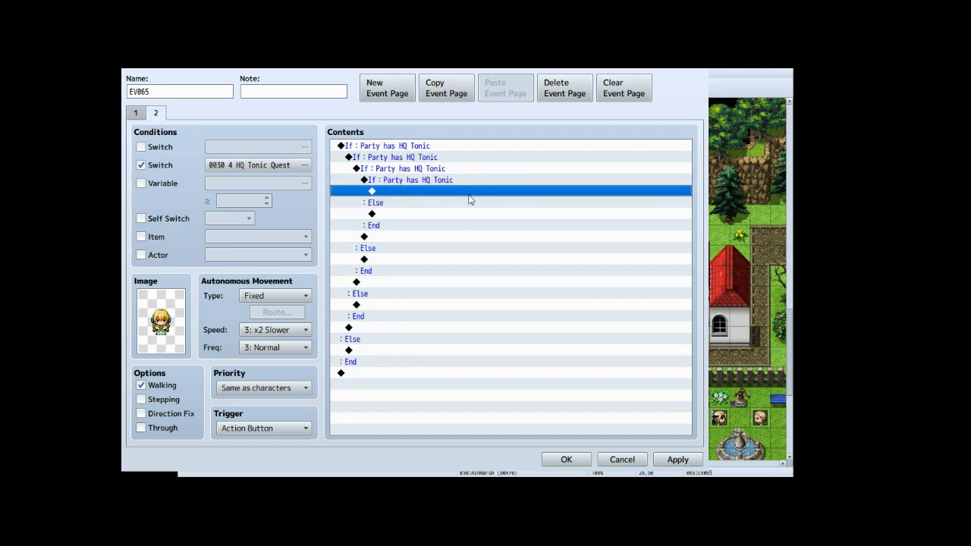
click(389, 161)
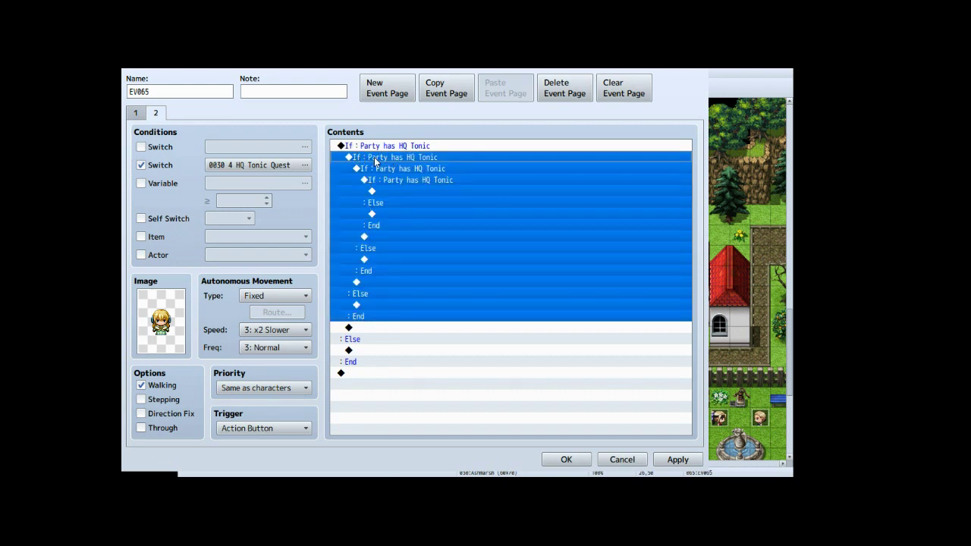
key(Insert)
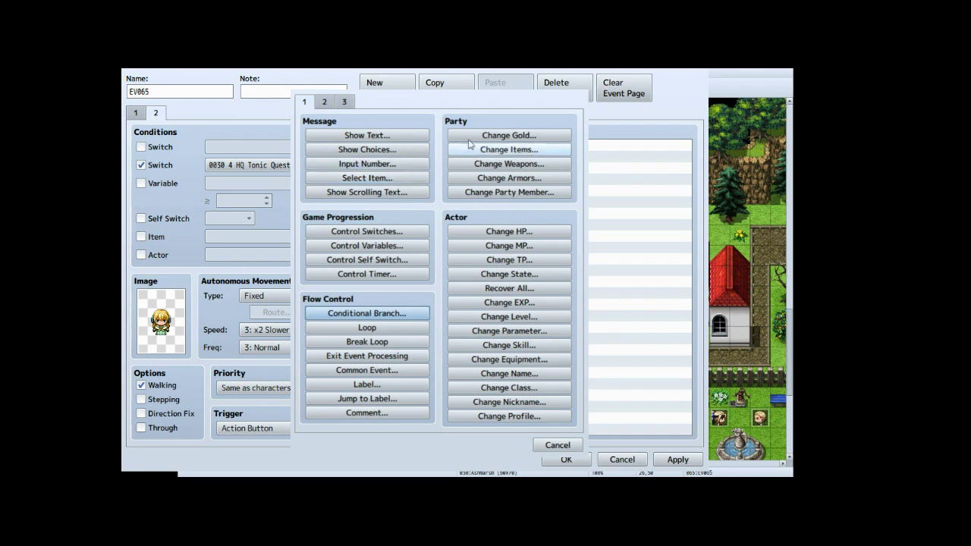
- Add Change Items: HQ Tonic, Decrease, Constant 1 in the first nested branch
click(489, 150)
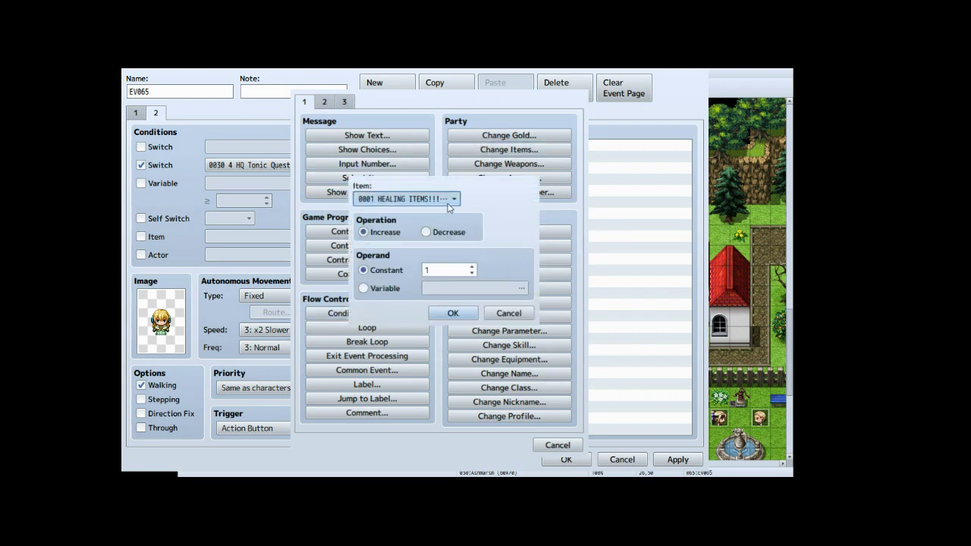
click(421, 247)
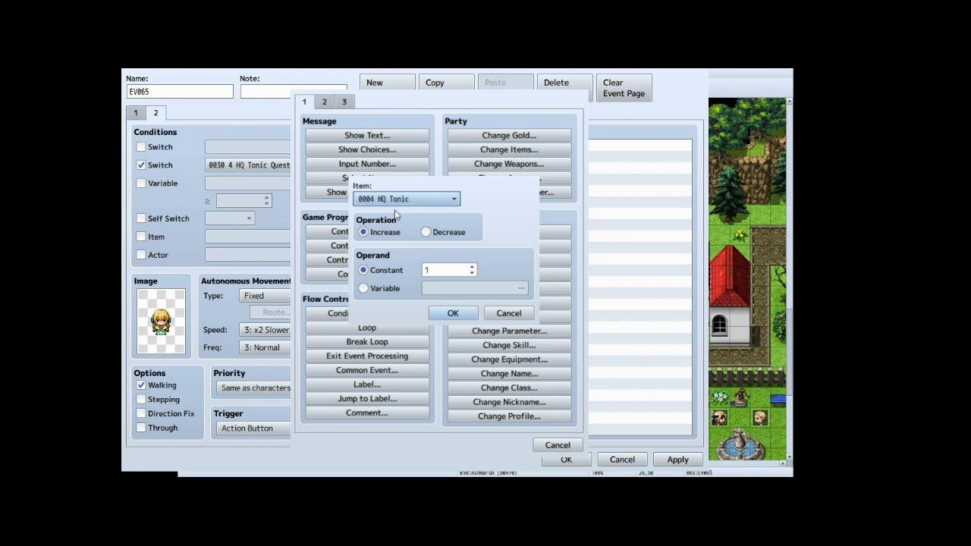
click(433, 236)
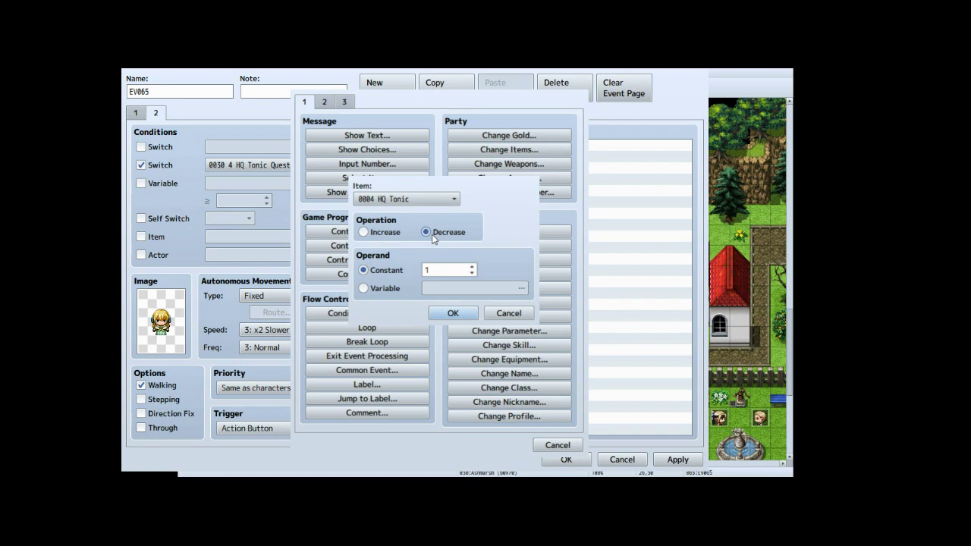
click(453, 314)
- Copy the HQ Tonic - 1 command into the second, third and innermost branches
click(429, 161)
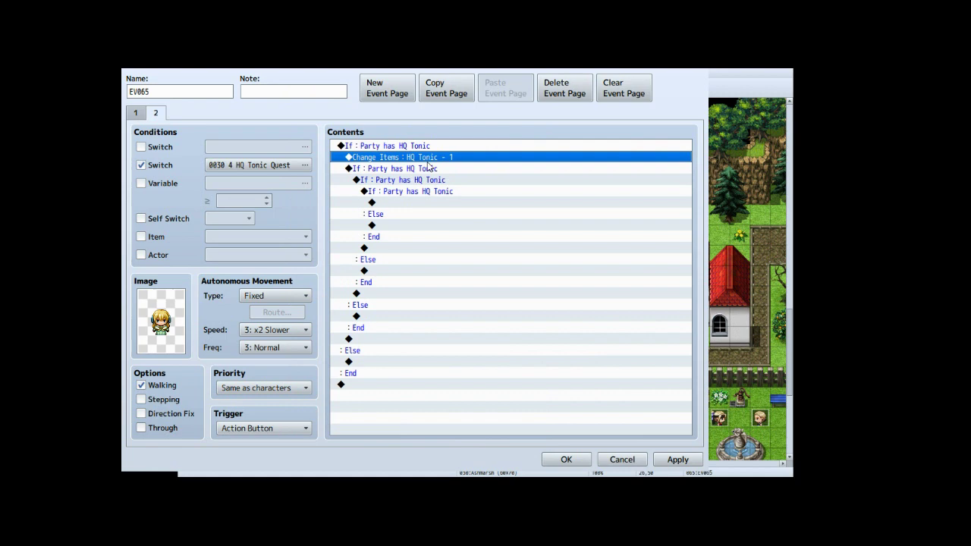
click(412, 183)
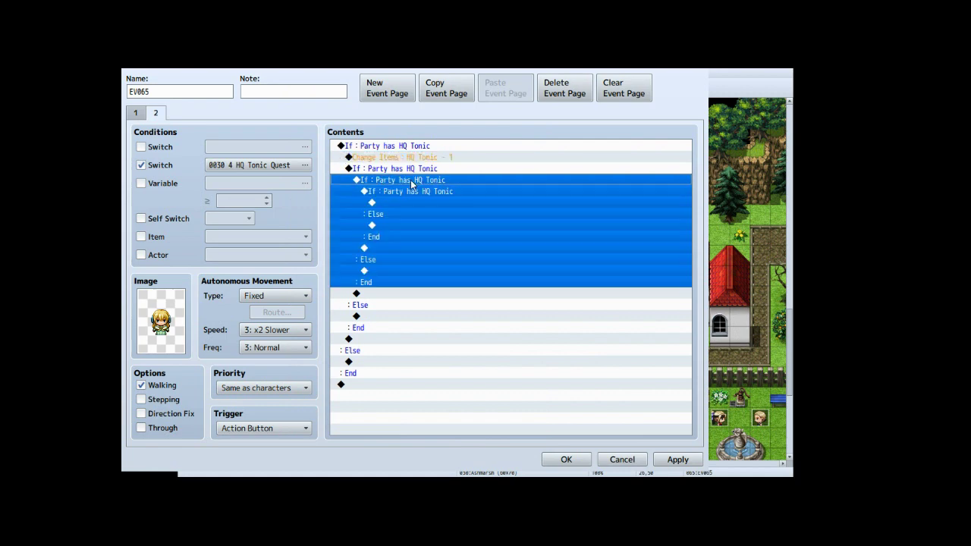
text(Change Items : HQ Tonic - 1)
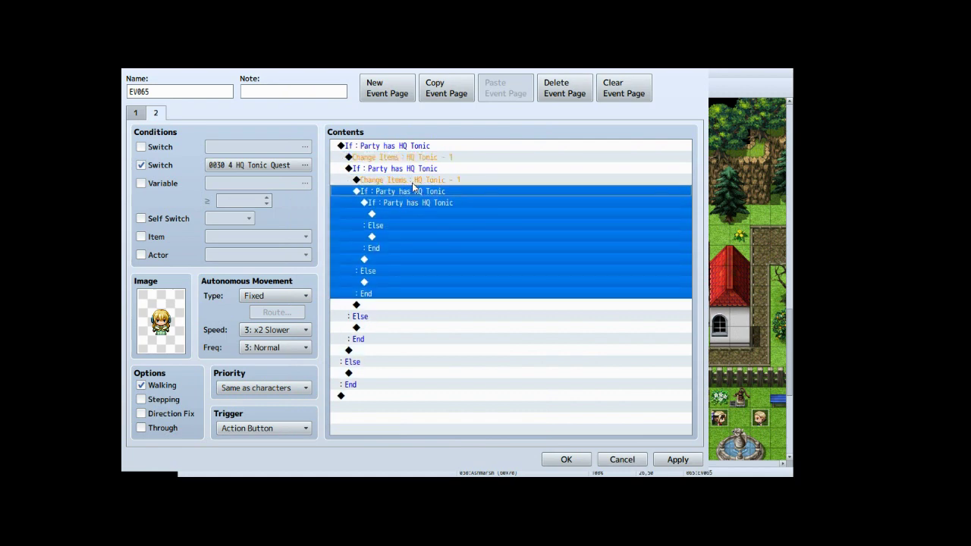
click(408, 204)
key(ctrl+v)
click(408, 226)
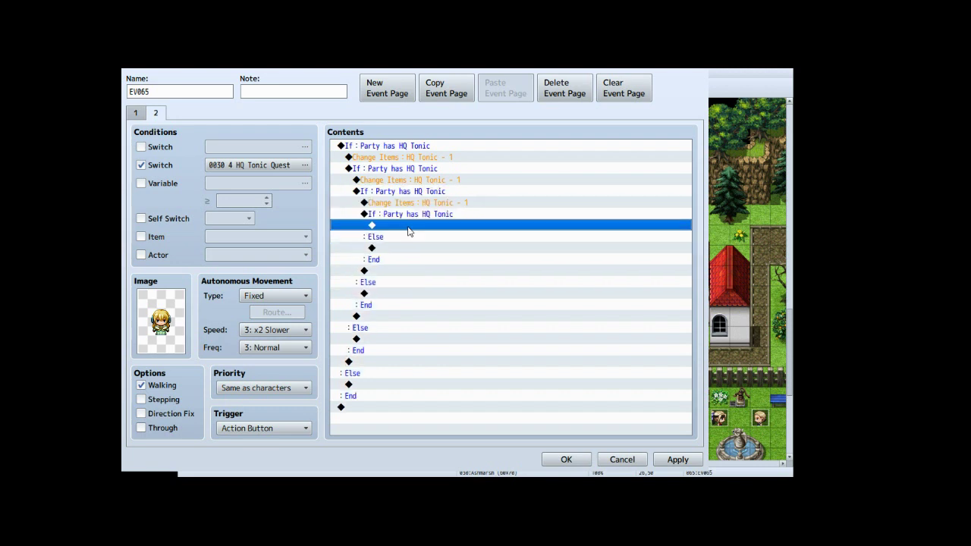
key(ctrl+v)
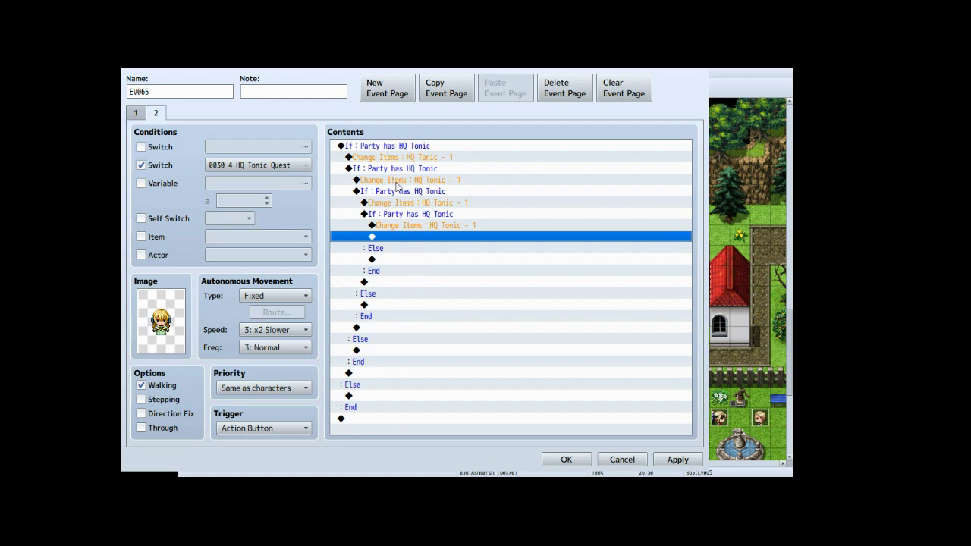
click(394, 215)
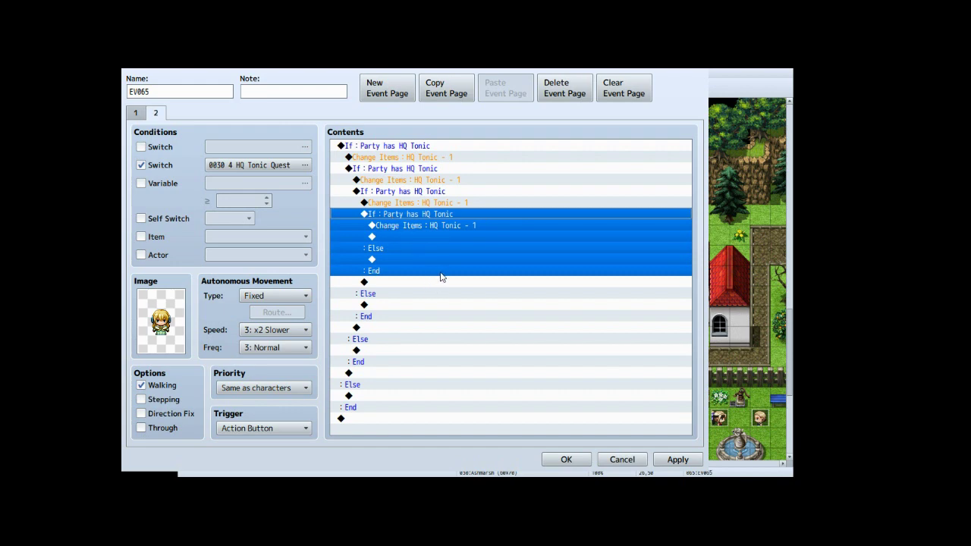
- Start a Show Text under the outermost Else using the Actor2 blonde face
click(375, 397)
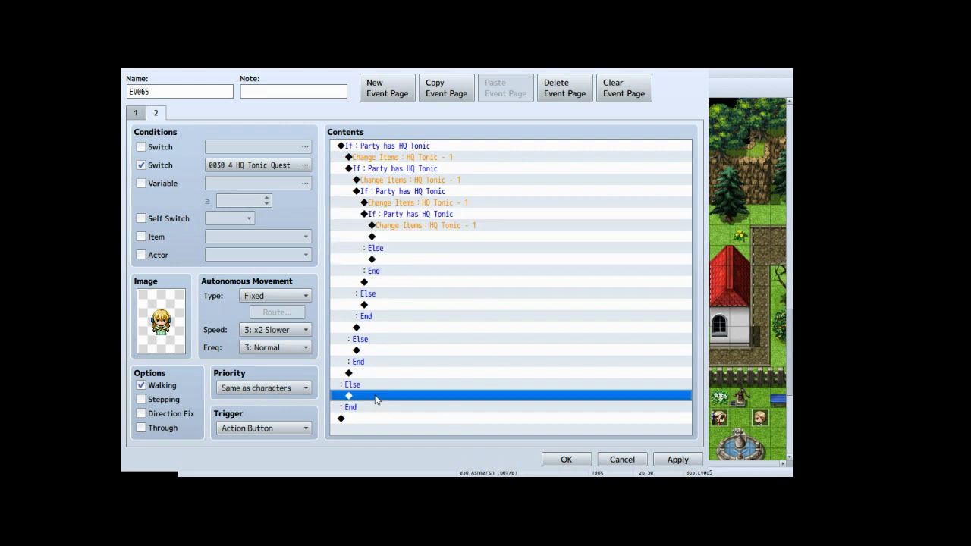
double_click(403, 410)
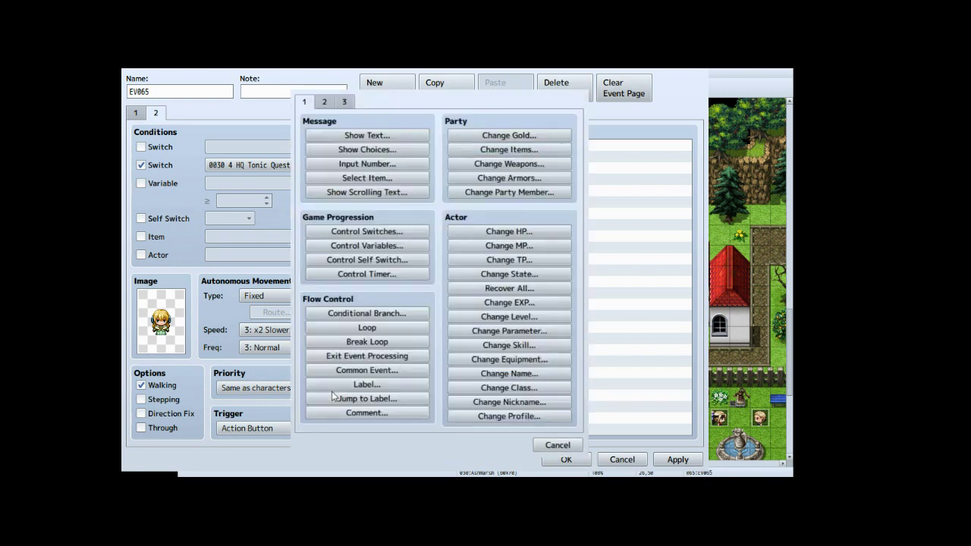
click(418, 138)
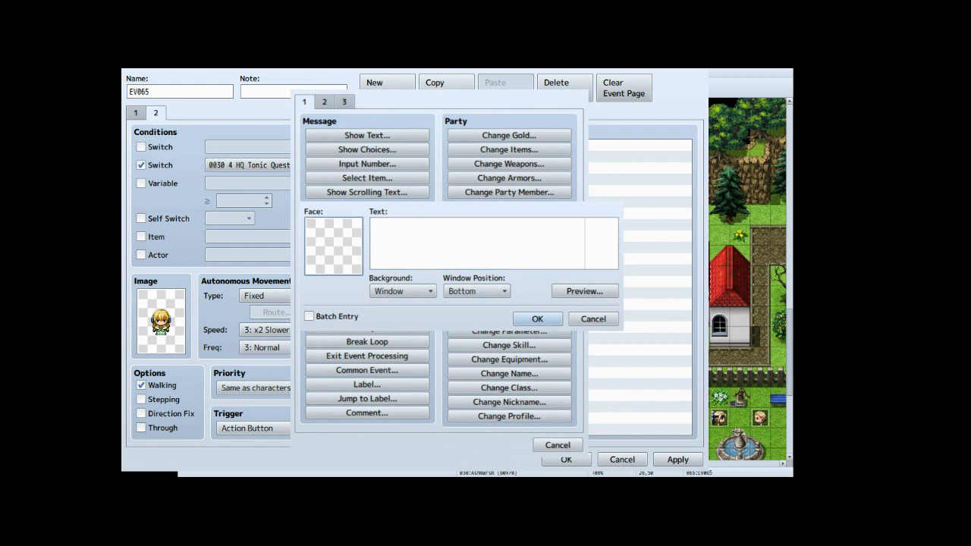
double_click(334, 245)
click(268, 262)
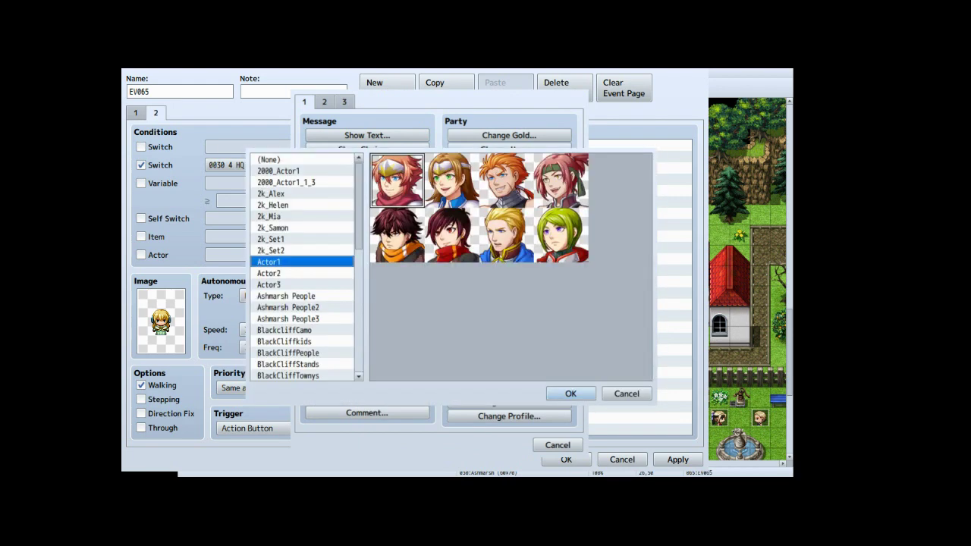
key(Down)
double_click(562, 180)
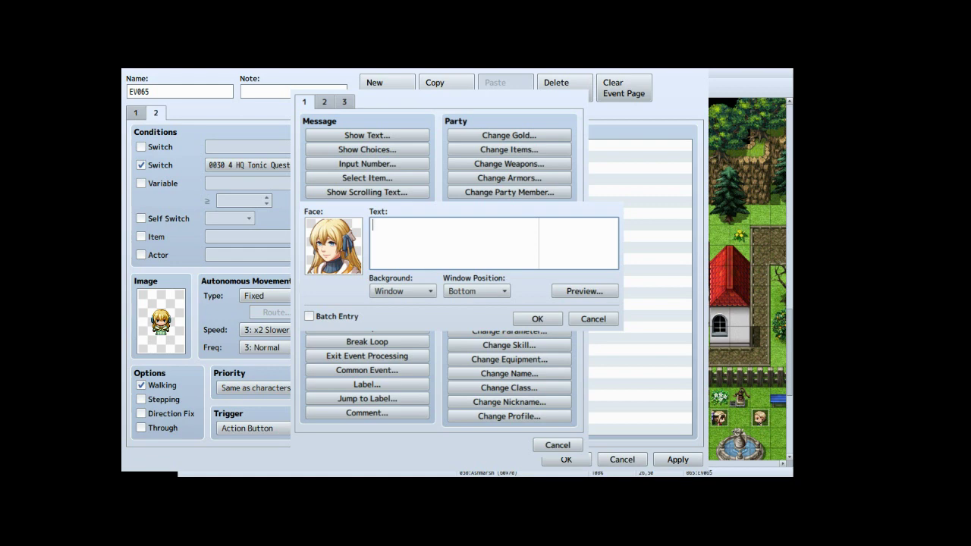
- Enter the reminder 'Come see me when you have 4 HQ Tonics!'
text(Come see me whne)
key(BackSpace)
text(en you have 4 HQ)
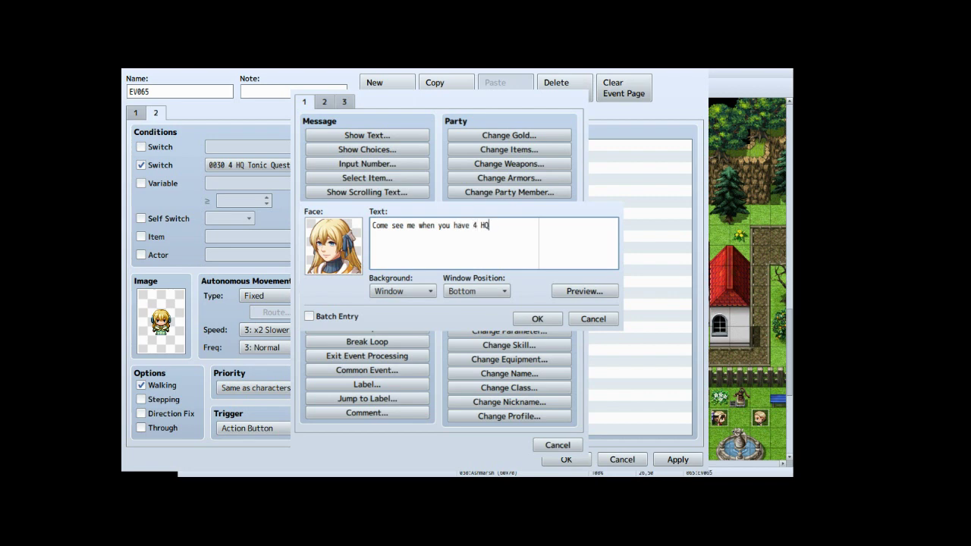
text( Tonics!)
click(538, 319)
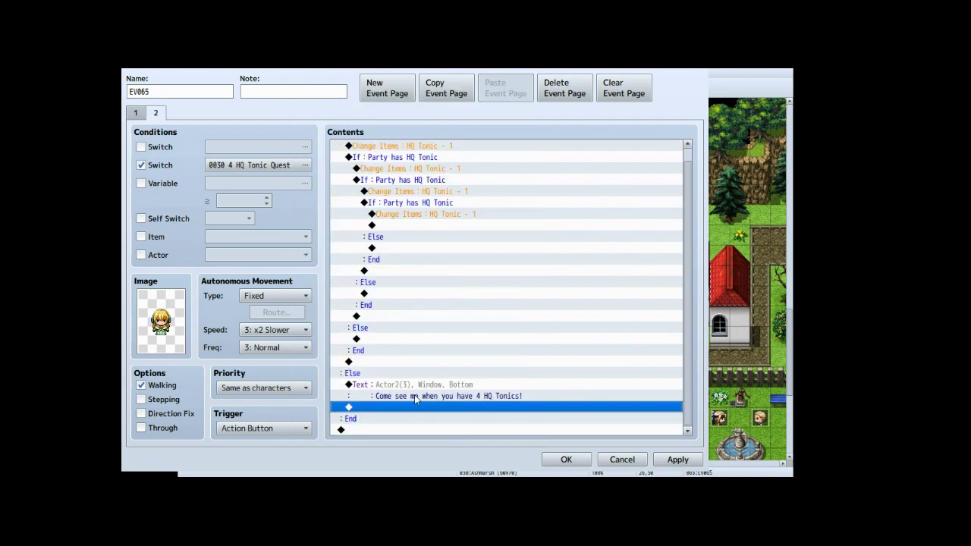
click(413, 395)
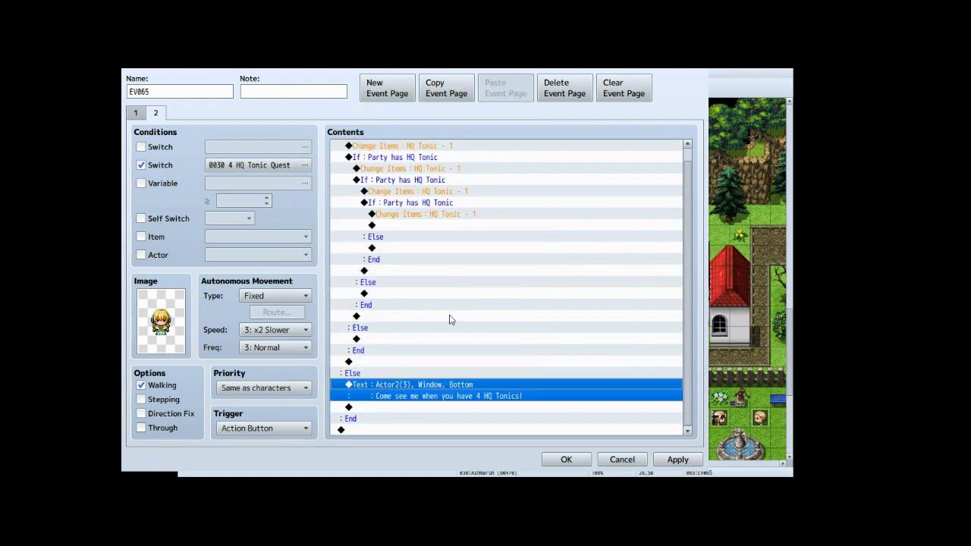
click(387, 340)
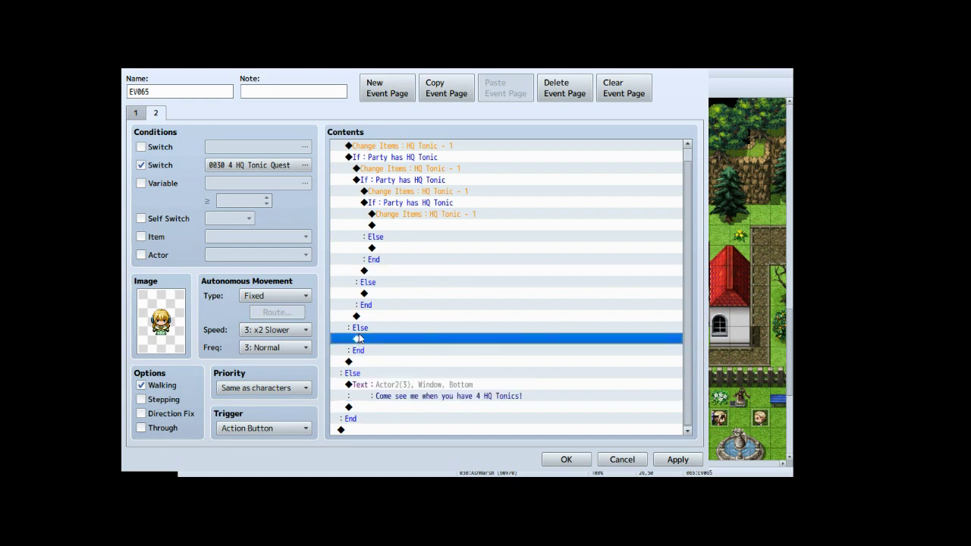
- Open the event command list on the empty line under the second Else
click(396, 375)
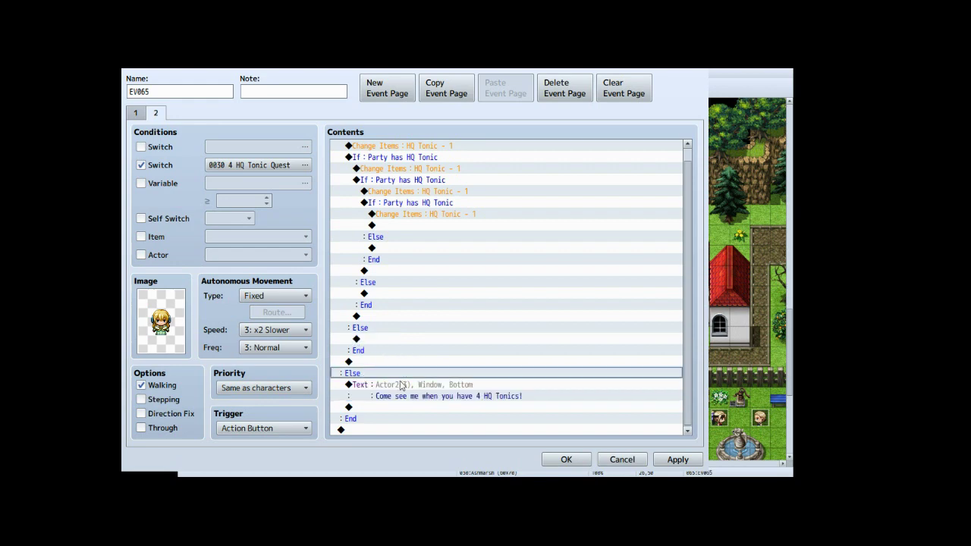
click(481, 397)
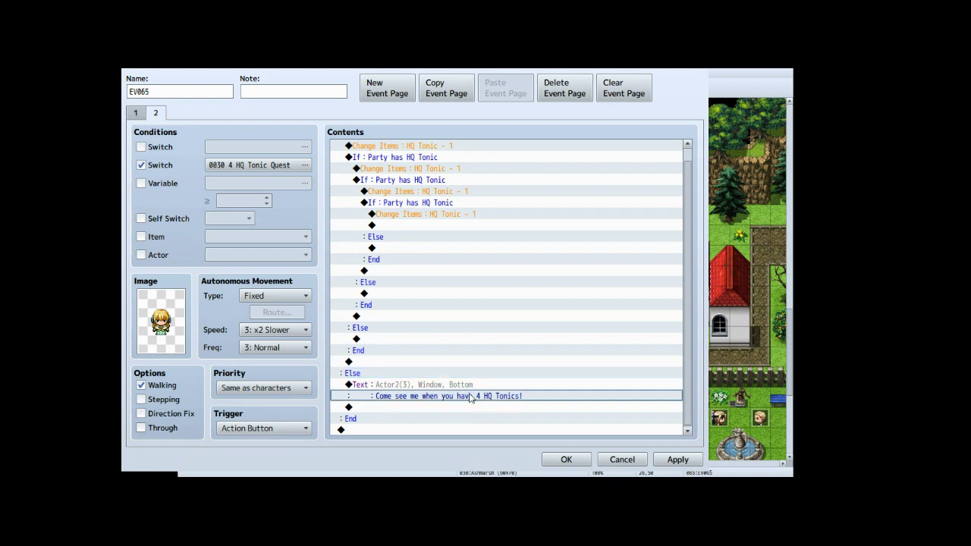
click(381, 343)
click(378, 296)
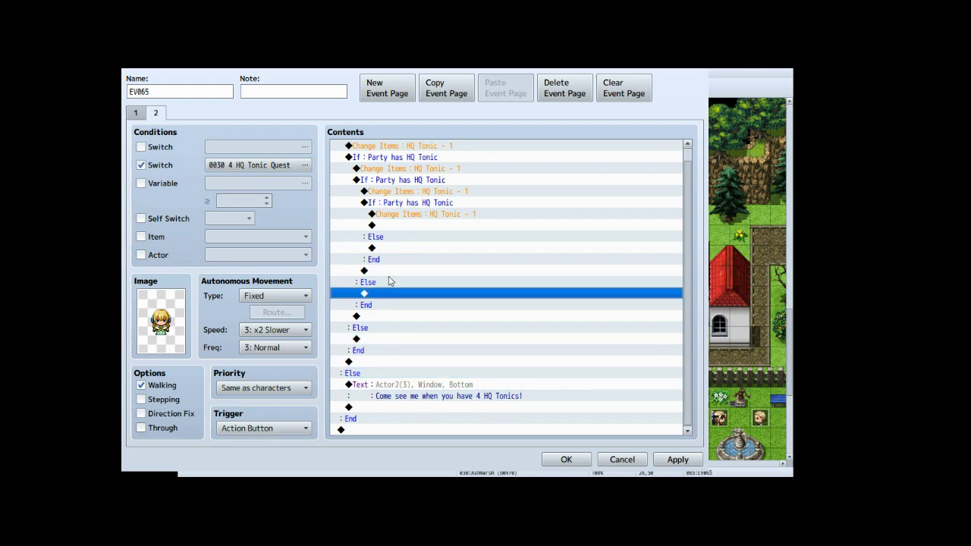
click(399, 249)
click(390, 342)
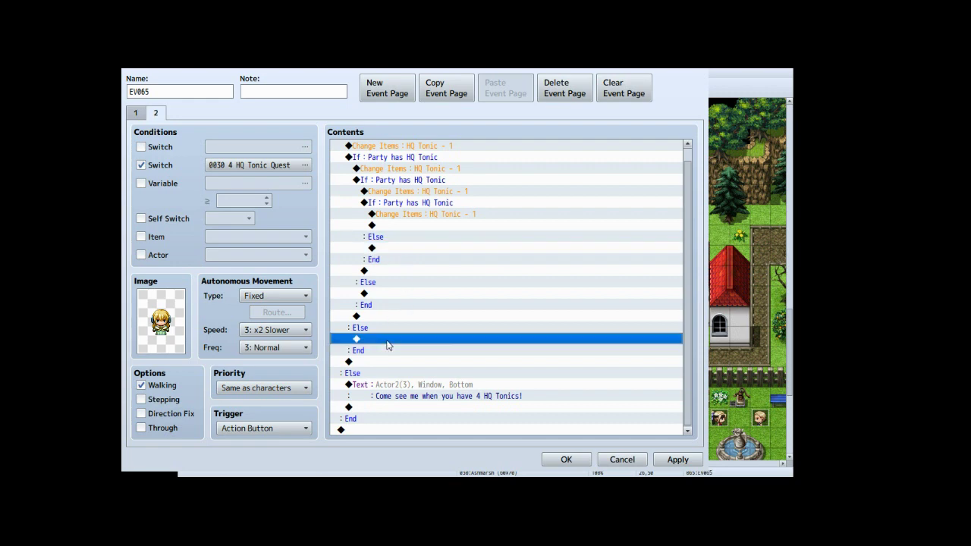
double_click(402, 341)
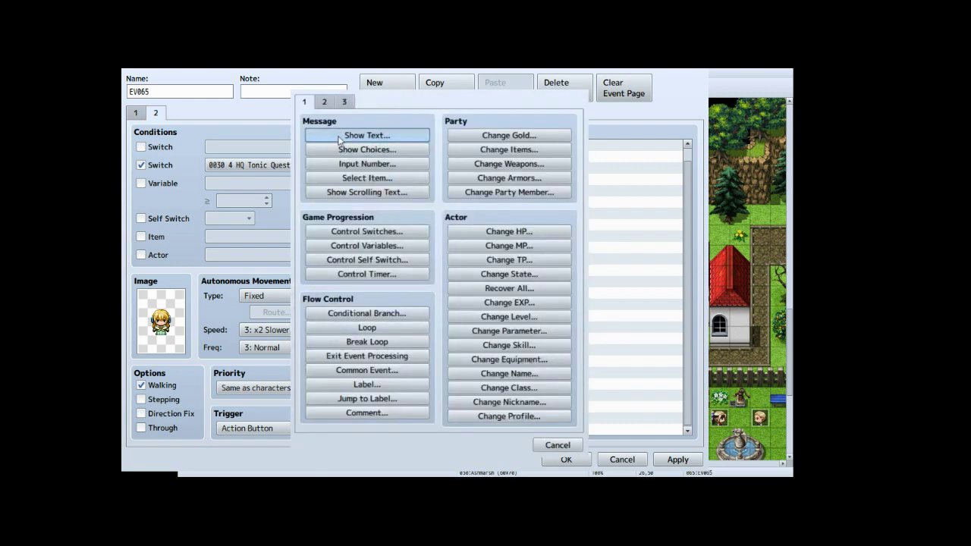
- Add an Actor2 blonde-face message: 'Come see me when you have 3 more HQ Tonics!'
click(367, 135)
double_click(333, 246)
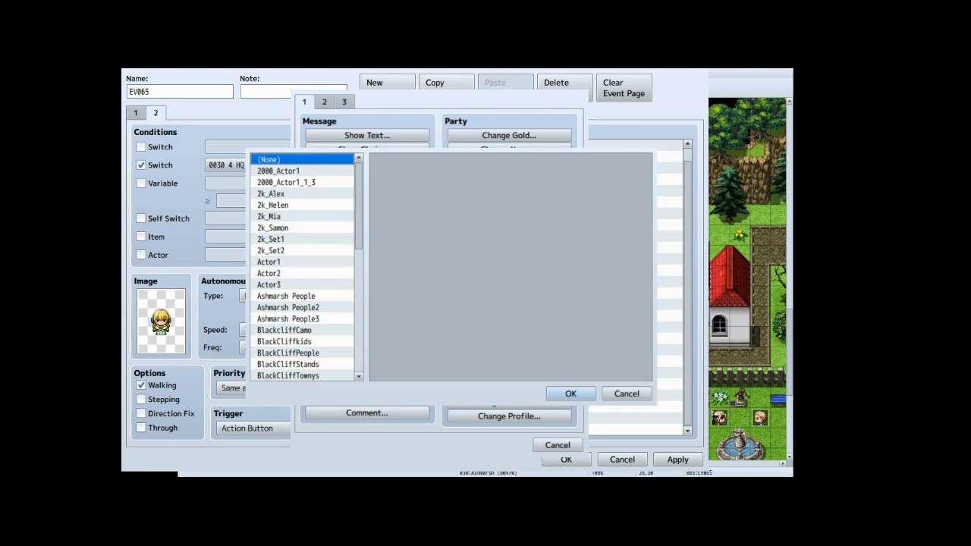
click(288, 273)
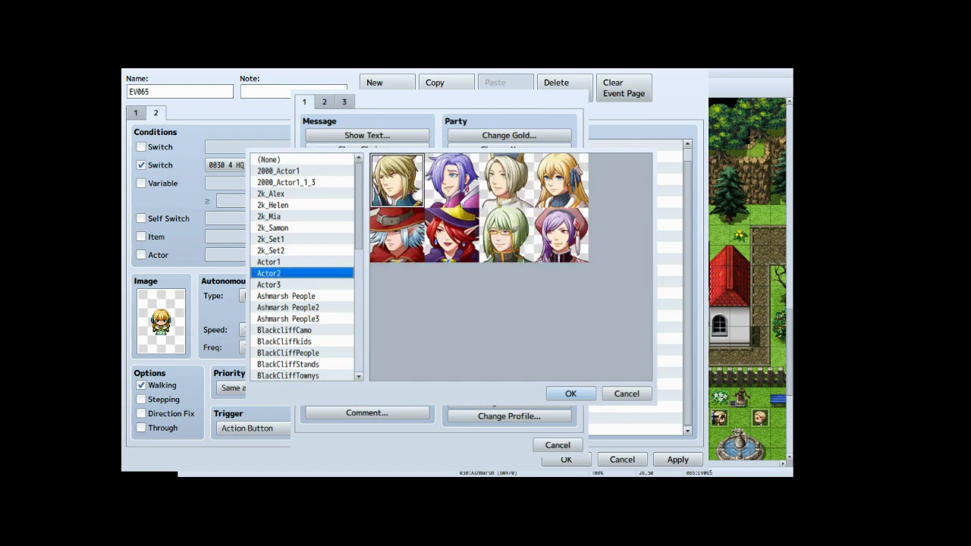
double_click(562, 180)
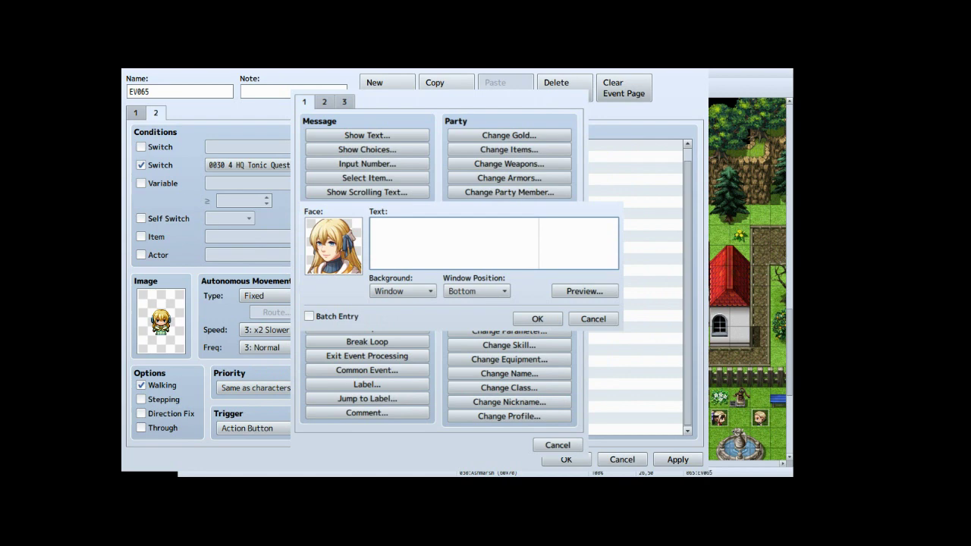
text(Come see me when you have 3)
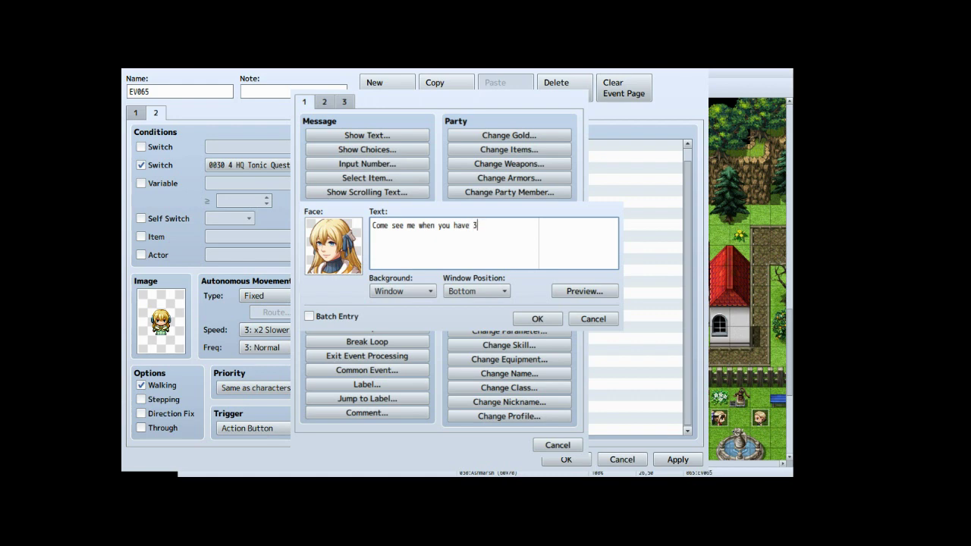
text( more HQ Tonics!)
click(537, 318)
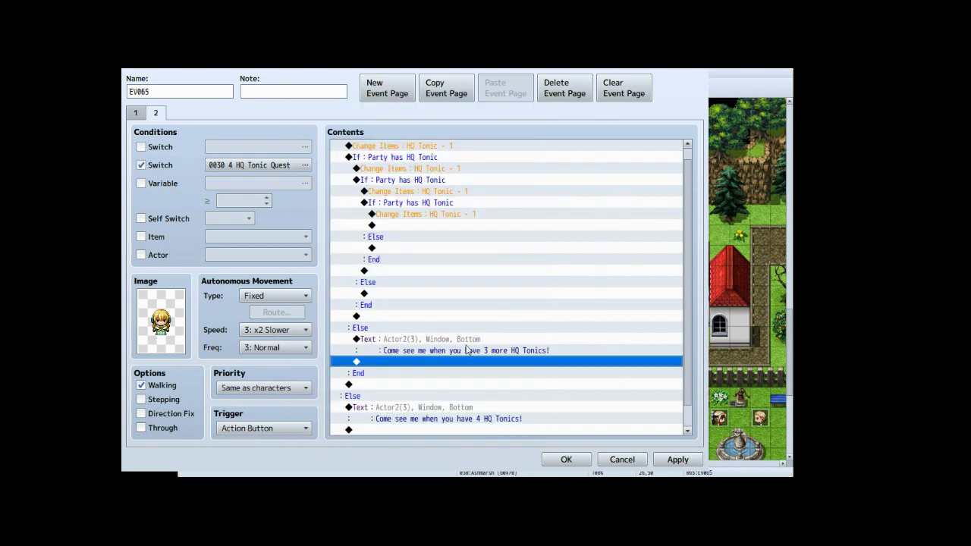
- Paste the reminder into the middle Else and change it to '2 more HQ Tonics'
click(409, 294)
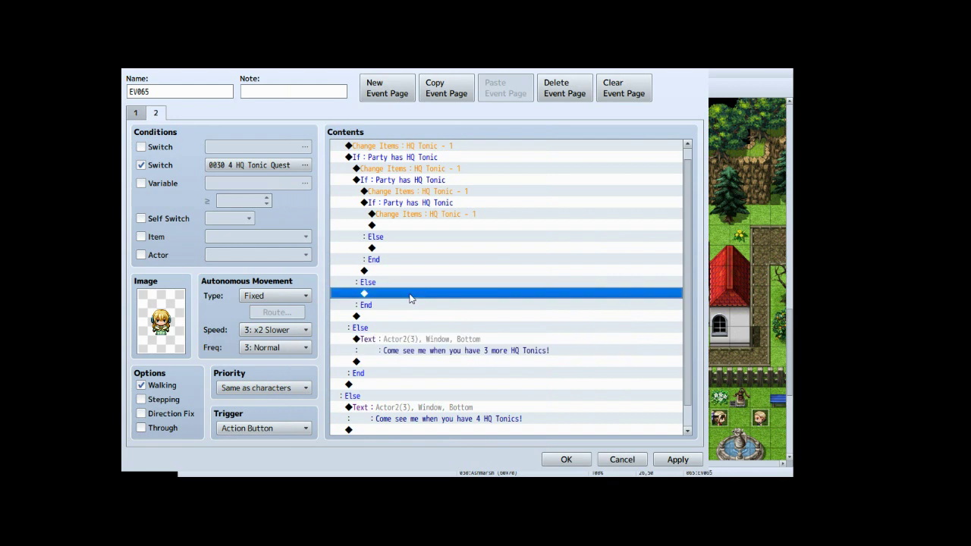
key(ctrl+v)
click(412, 302)
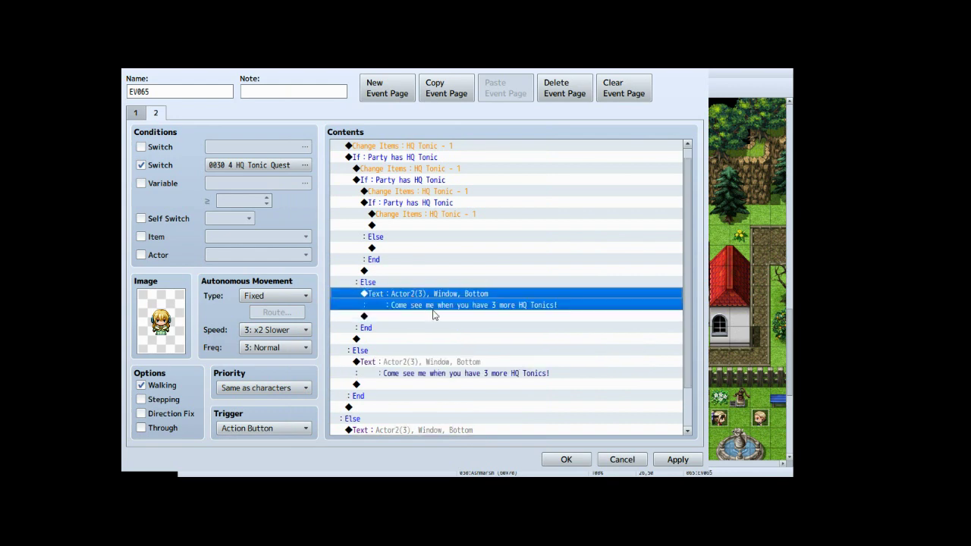
double_click(436, 308)
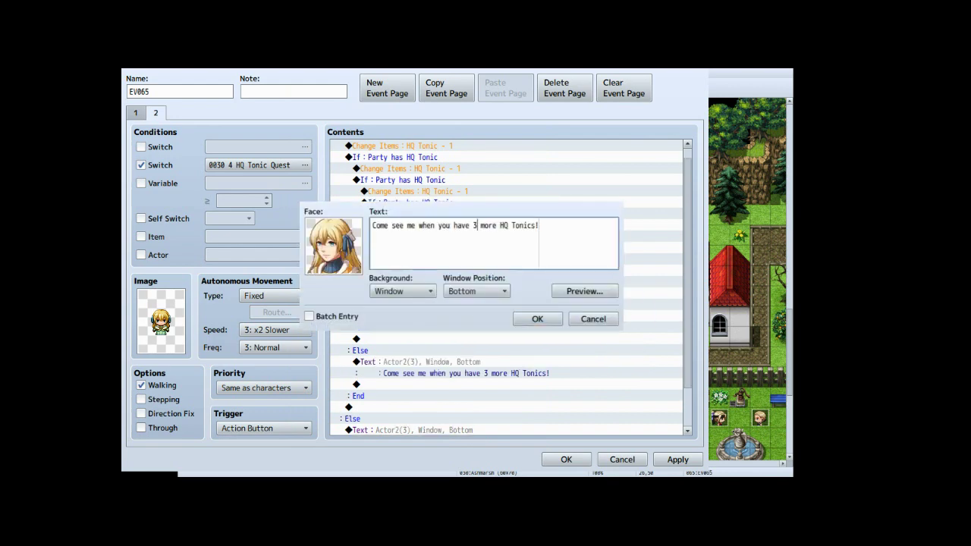
key(BackSpace)
text(2)
key(ctrl+Return)
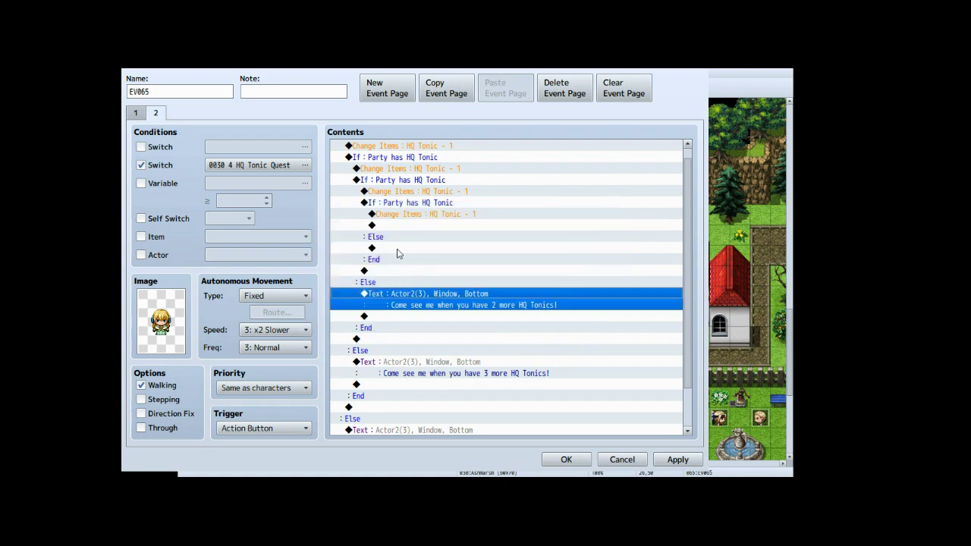
- Paste the reminder into the innermost Else and change it to '1 more HQ Tonics'
click(398, 249)
key(ctrl+v)
click(419, 251)
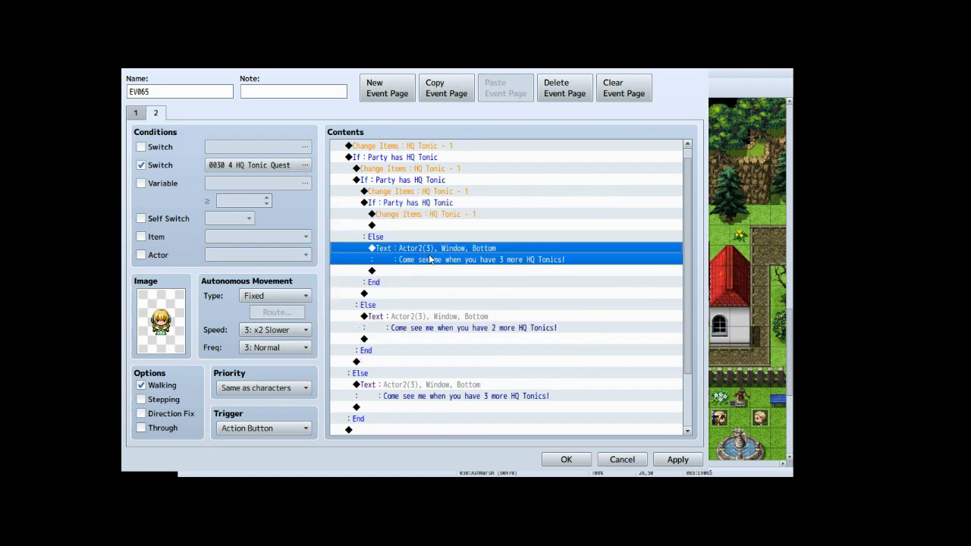
double_click(442, 263)
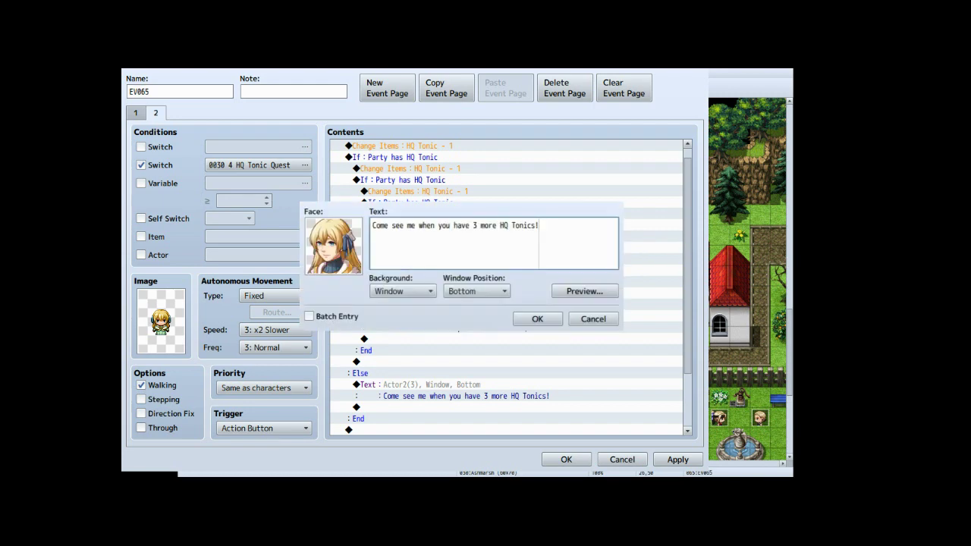
key(BackSpace)
text(1)
key(Return)
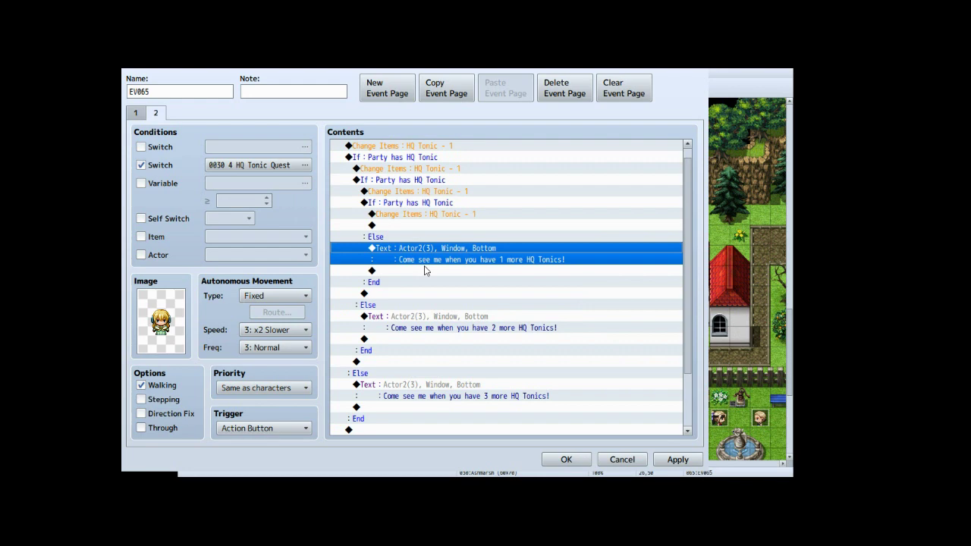
scroll(427, 291, down, 2)
scroll(427, 292, up, 3)
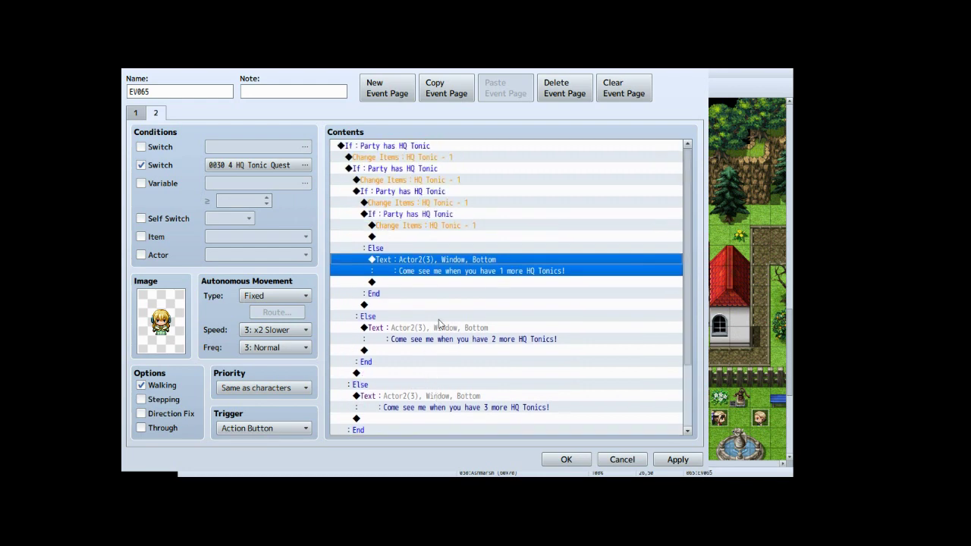
scroll(465, 299, down, 2)
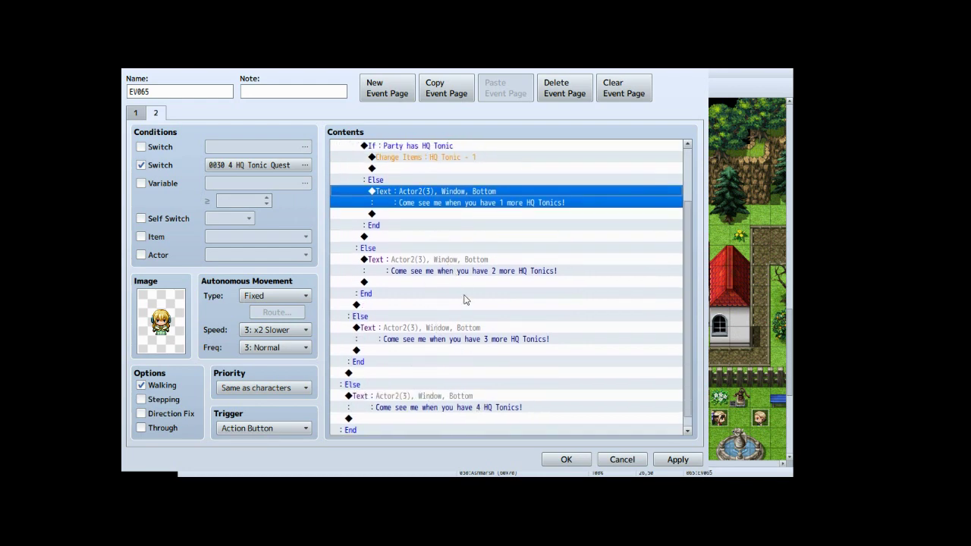
scroll(448, 374, up, 2)
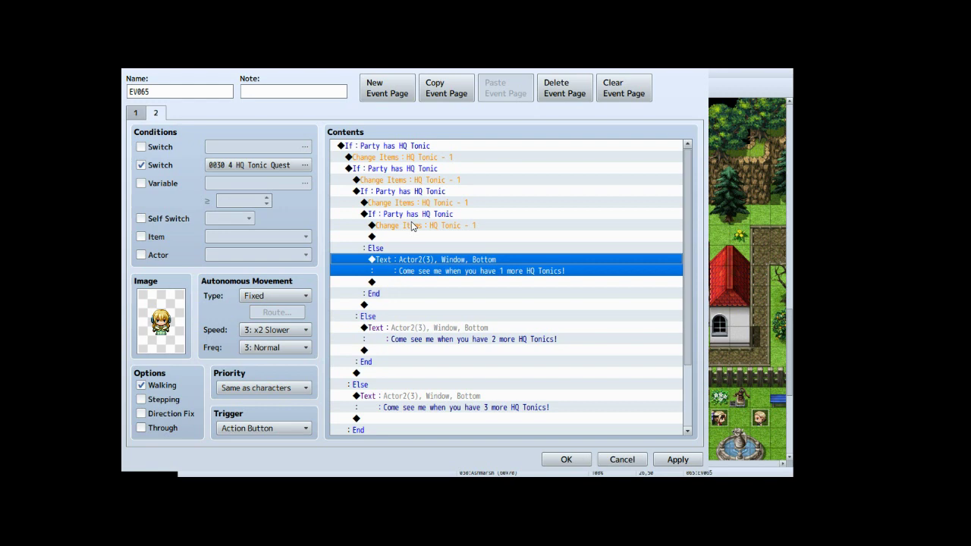
scroll(446, 317, down, 2)
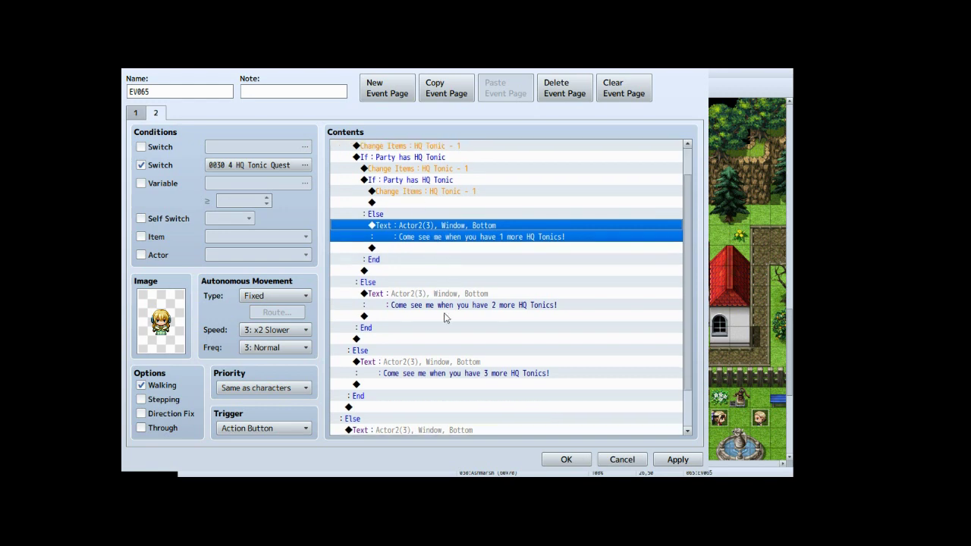
scroll(437, 322, down, 1)
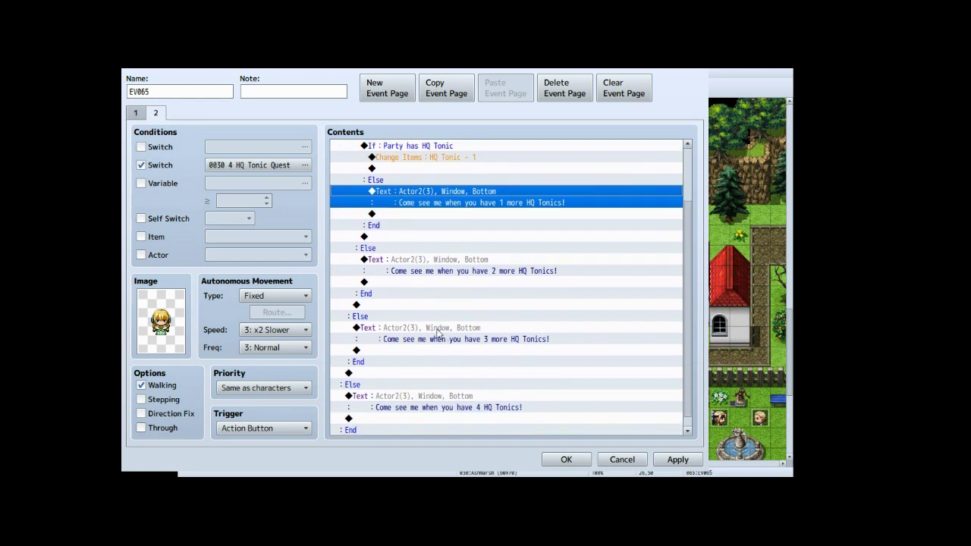
click(416, 328)
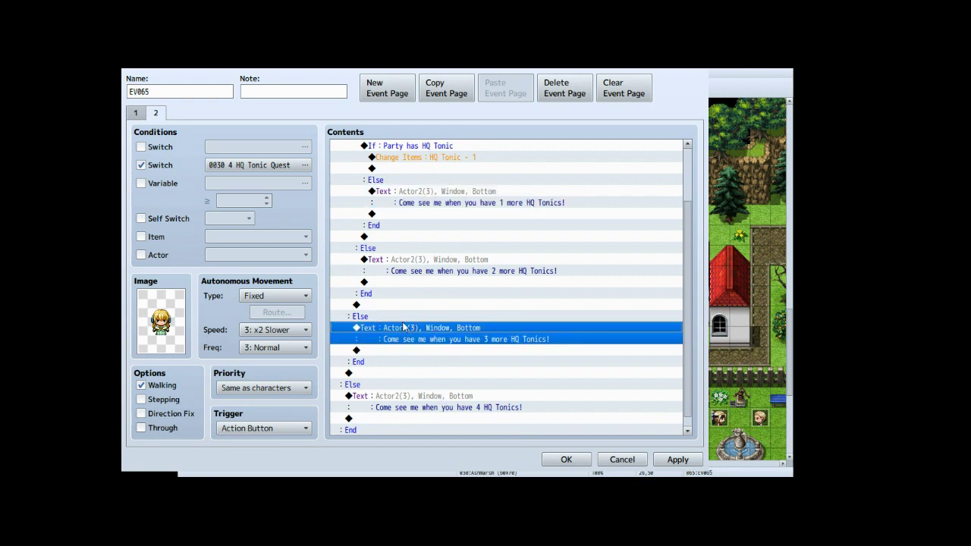
- Insert Change Items: HQ Tonic + 1 (Increase, Constant 1) above the '3 more' reminder
key(Insert)
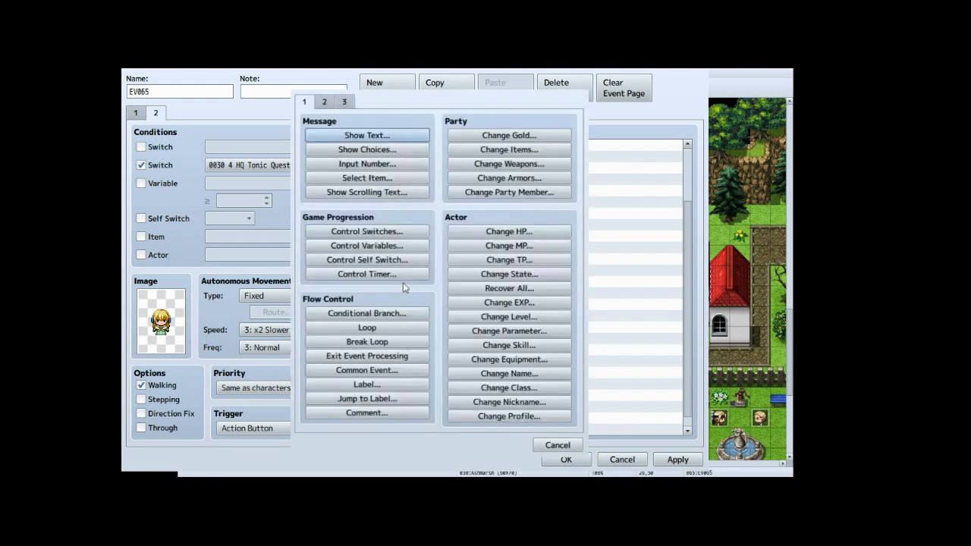
click(493, 150)
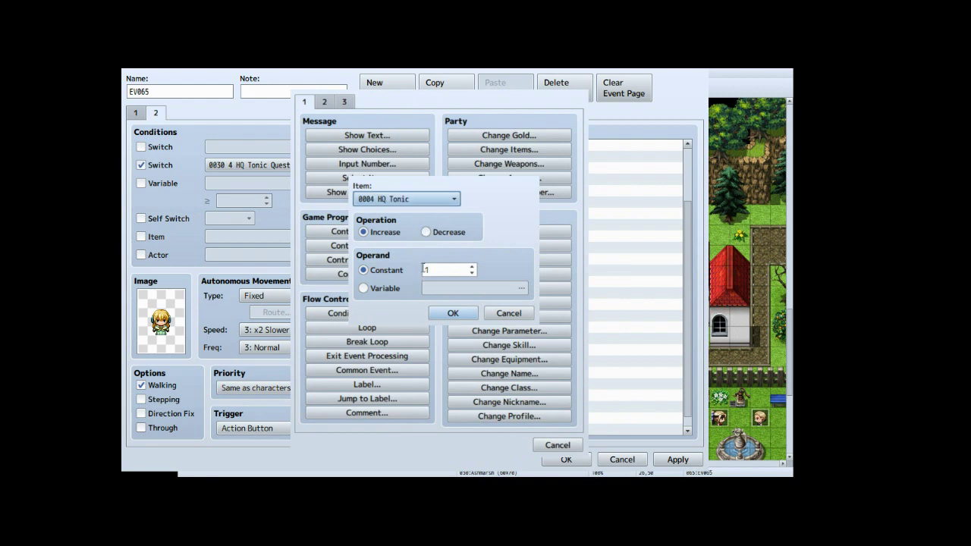
click(448, 315)
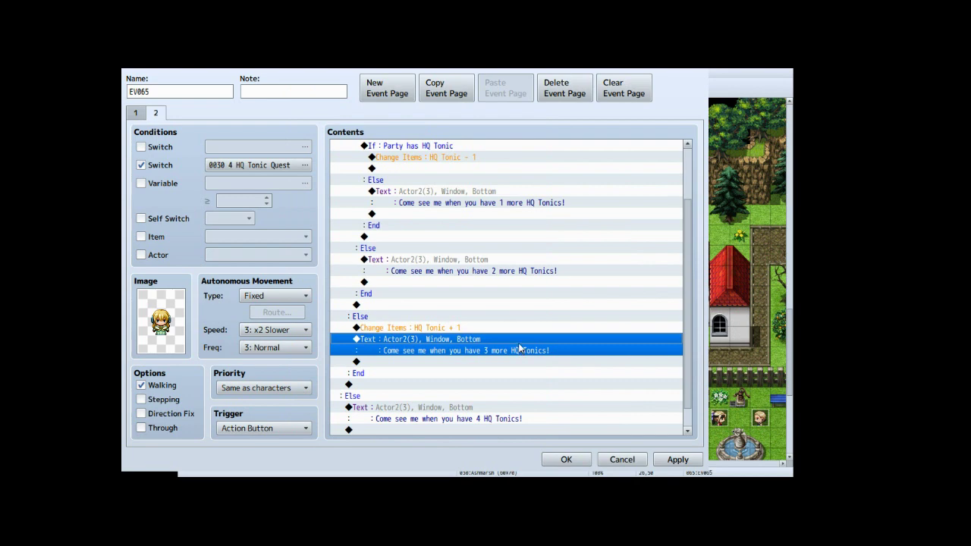
click(449, 328)
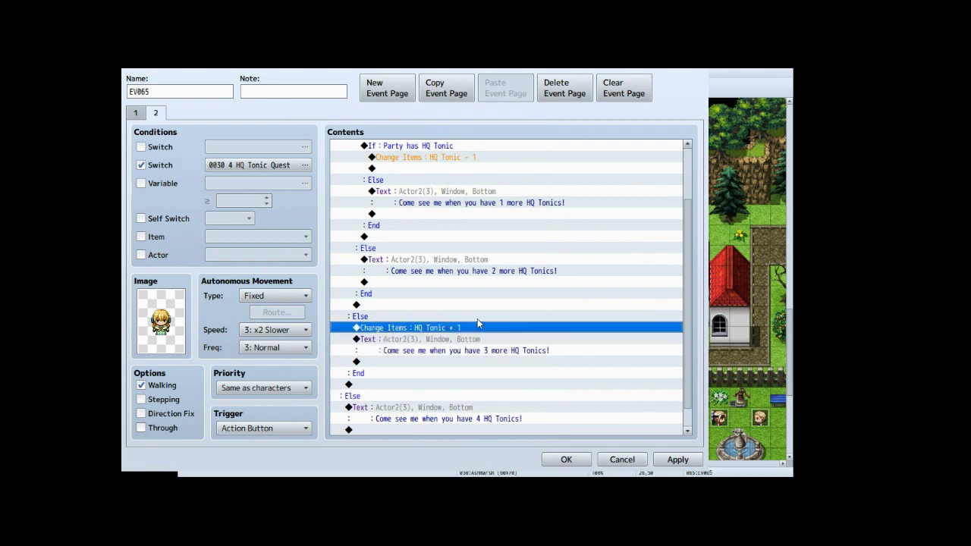
- Paste a Change Items above the '2 more' reminder and set it to HQ Tonic + 2
click(449, 259)
key(ctrl+v)
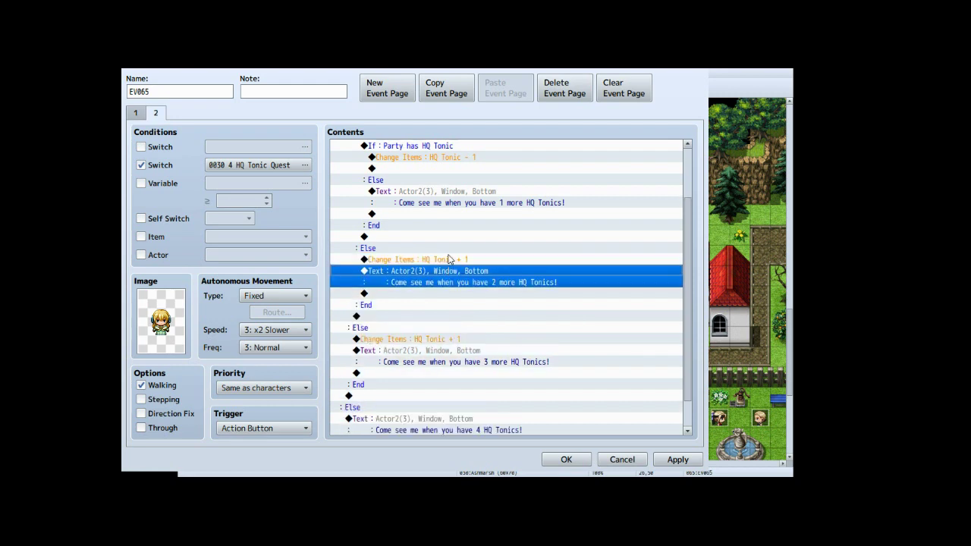
click(450, 258)
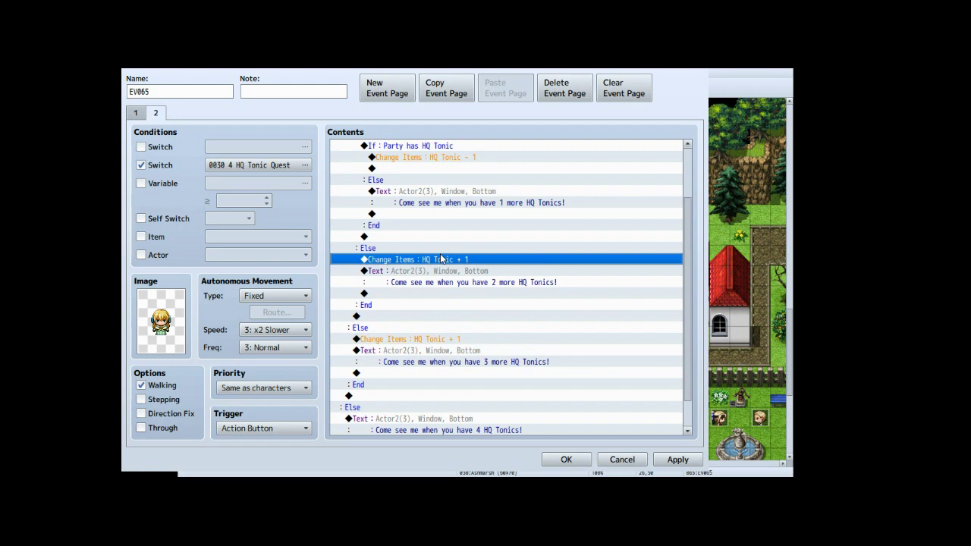
key(Return)
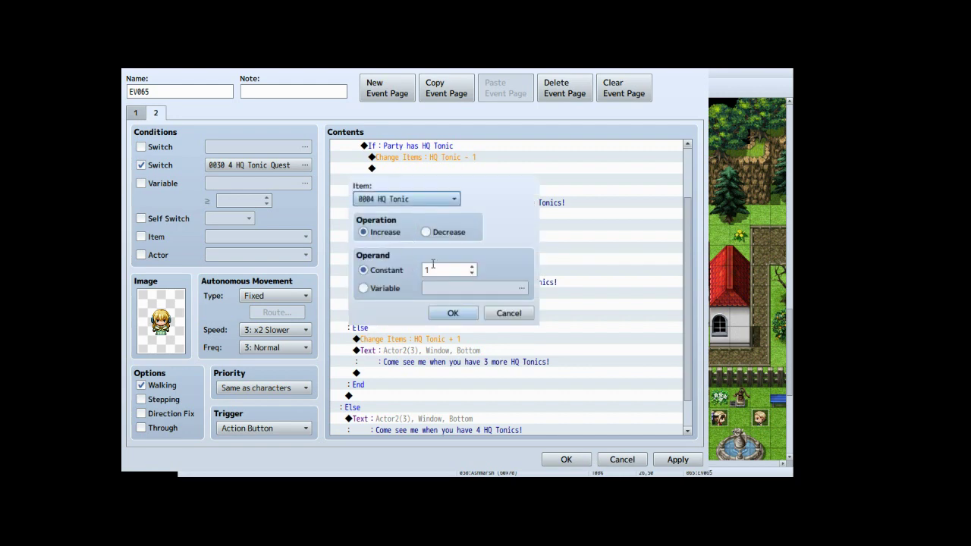
text(2)
click(453, 313)
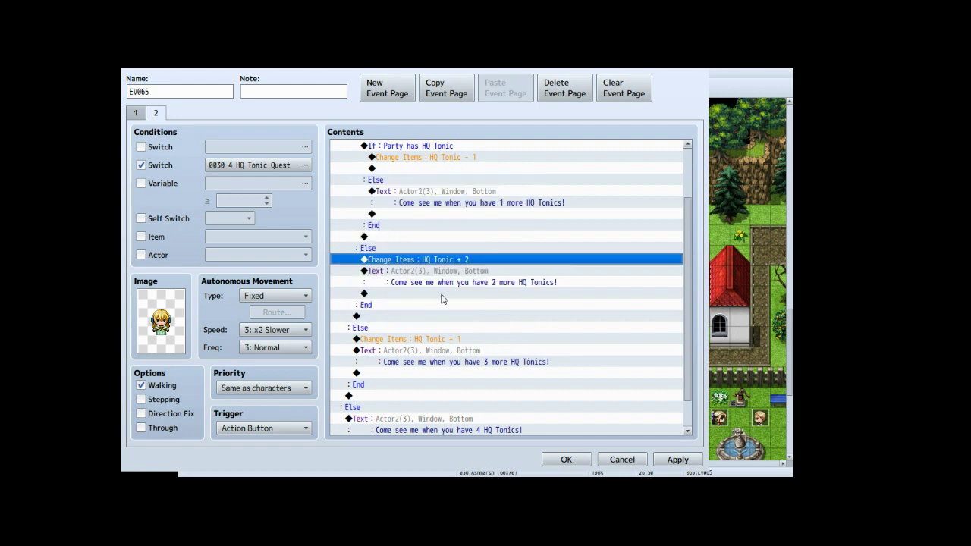
- Paste a Change Items above the '1 more' reminder and set it to HQ Tonic + 3
scroll(425, 296, up, 1)
scroll(426, 299, up, 1)
scroll(434, 289, up, 1)
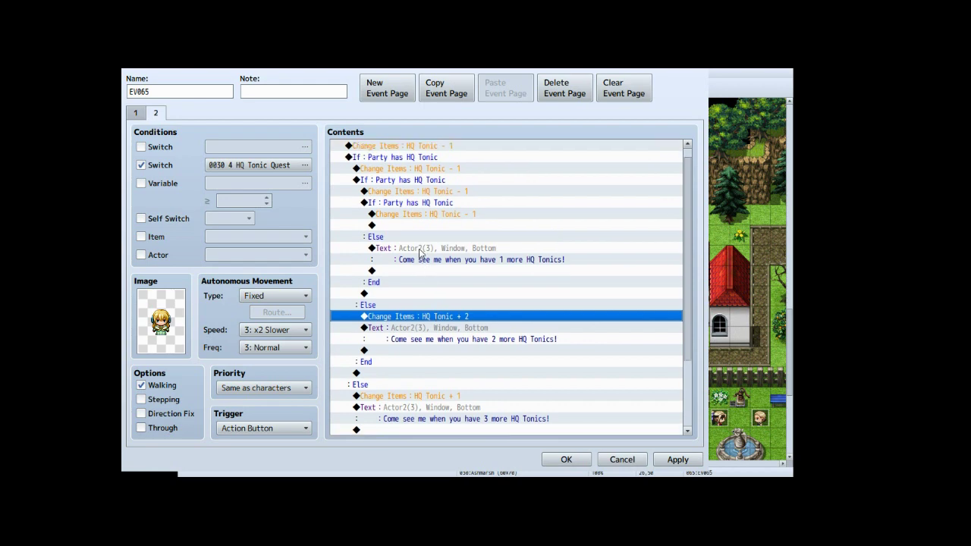
click(420, 251)
key(ctrl+v)
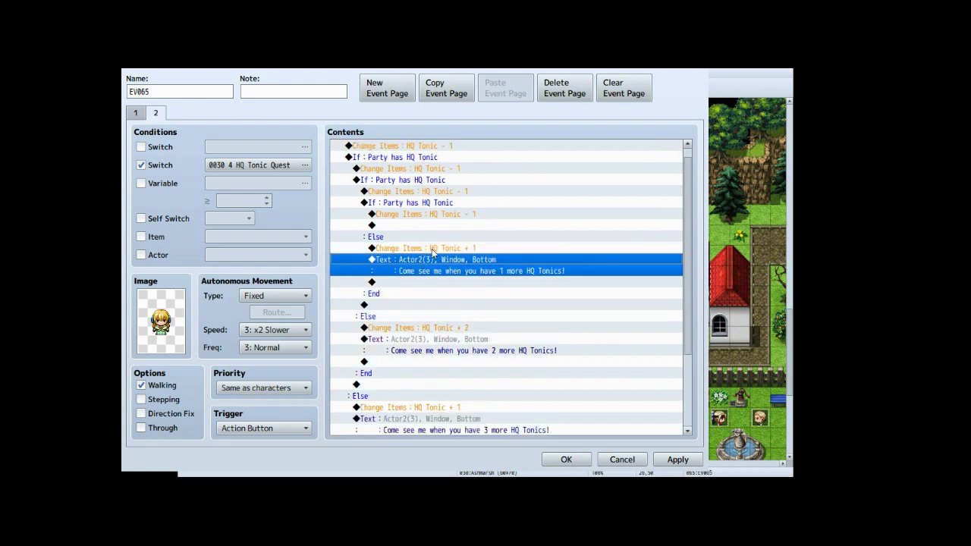
key(Return)
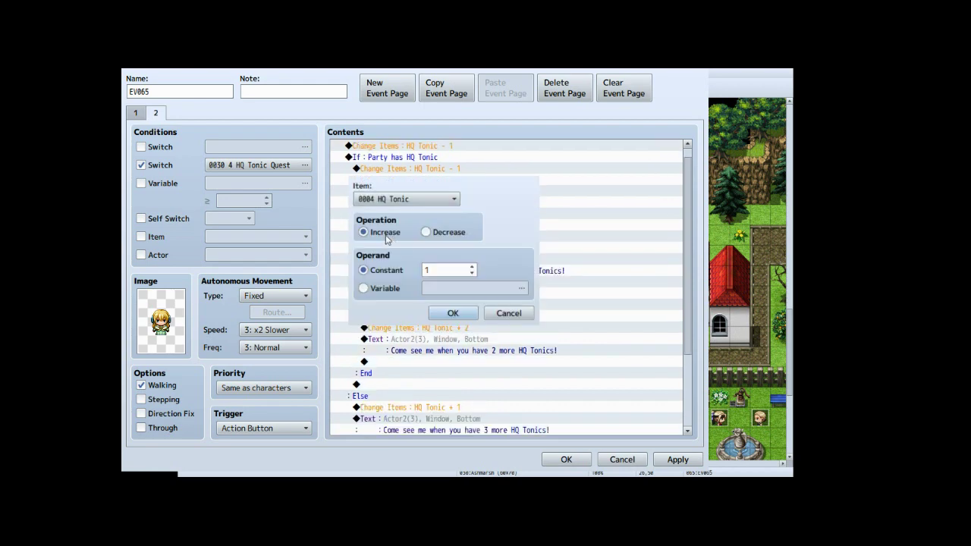
text(3)
click(454, 313)
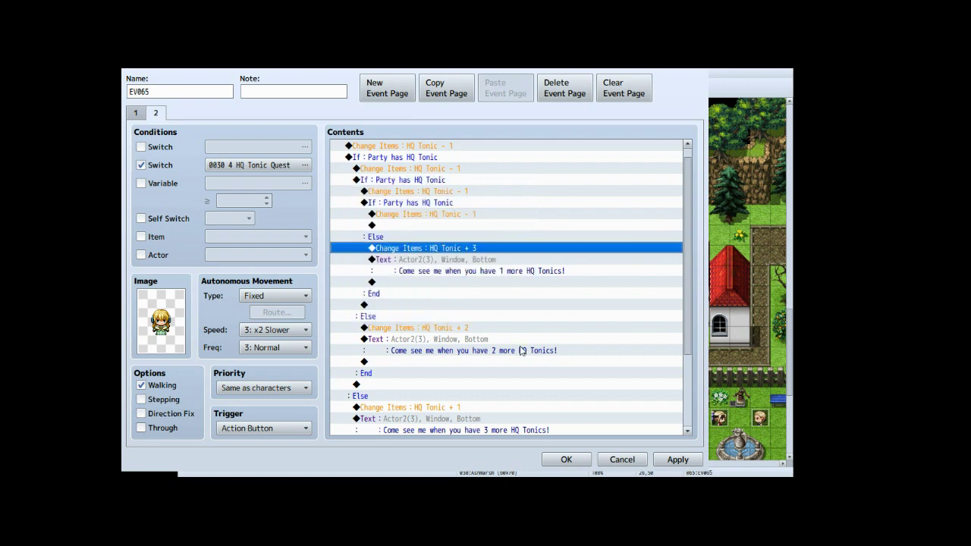
scroll(473, 304, down, 3)
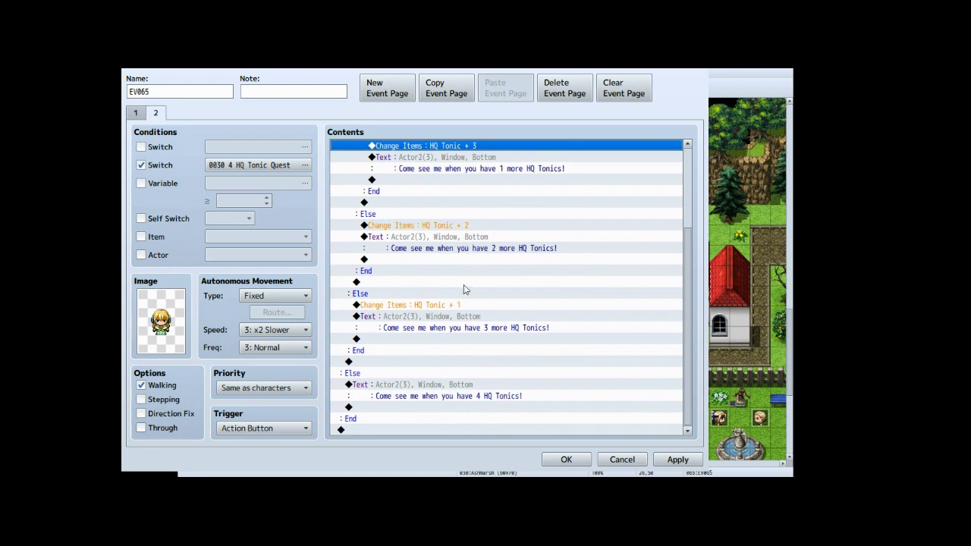
scroll(476, 329, up, 2)
scroll(475, 329, down, 2)
click(431, 306)
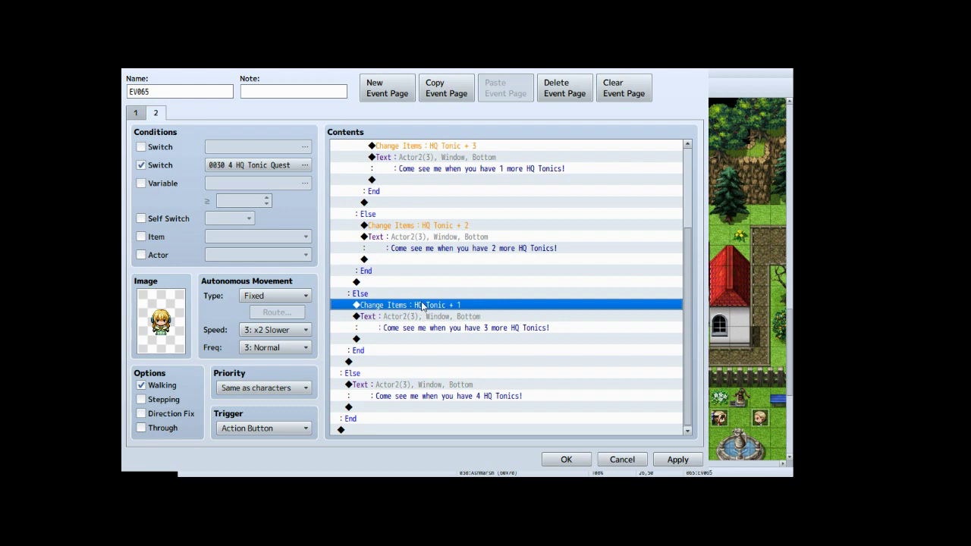
double_click(422, 306)
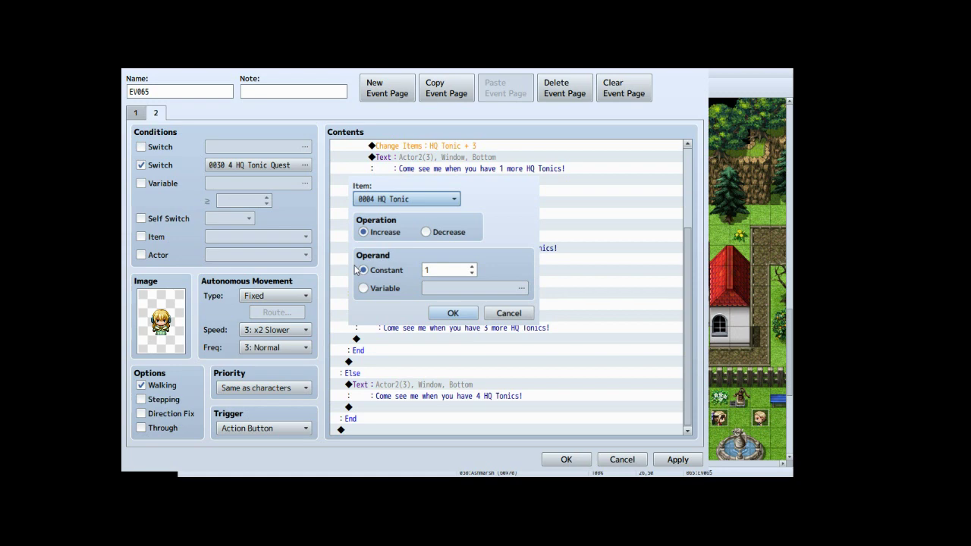
click(508, 313)
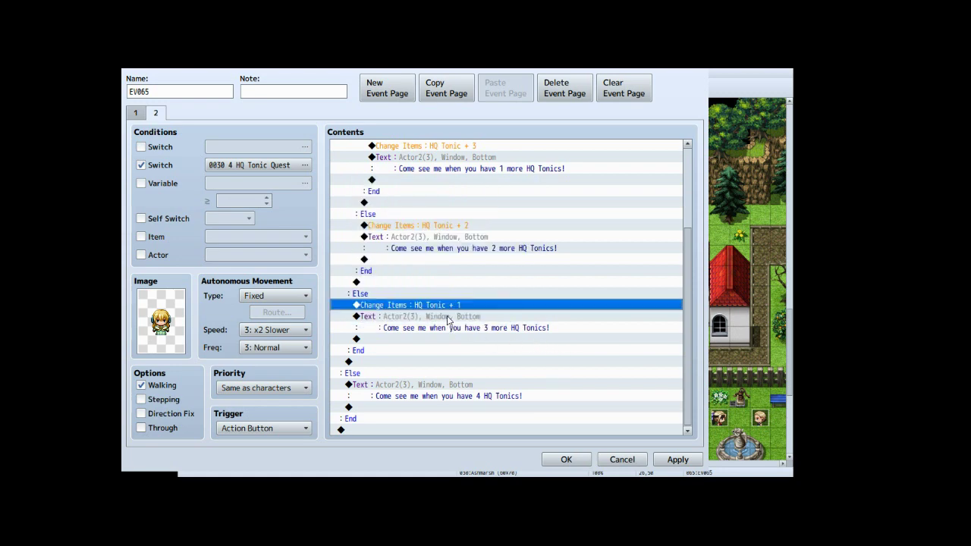
double_click(447, 318)
click(594, 319)
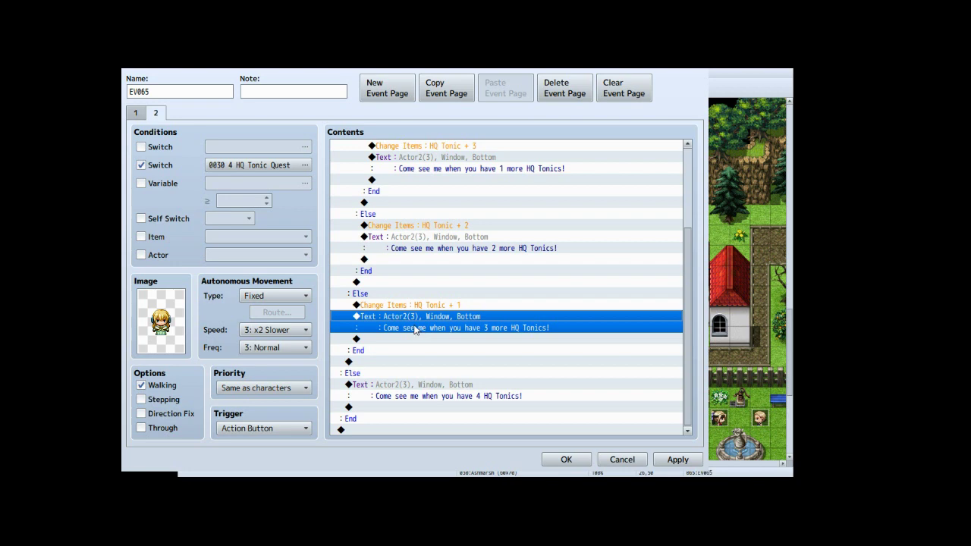
scroll(444, 349, up, 5)
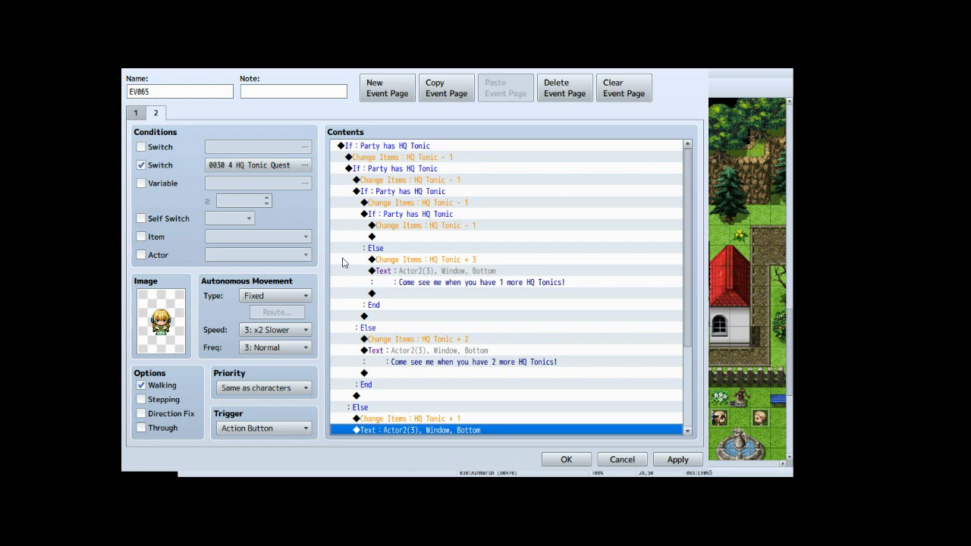
- Open Event Commands on the empty line inside the innermost If: Party has HQ Tonic
scroll(455, 318, down, 5)
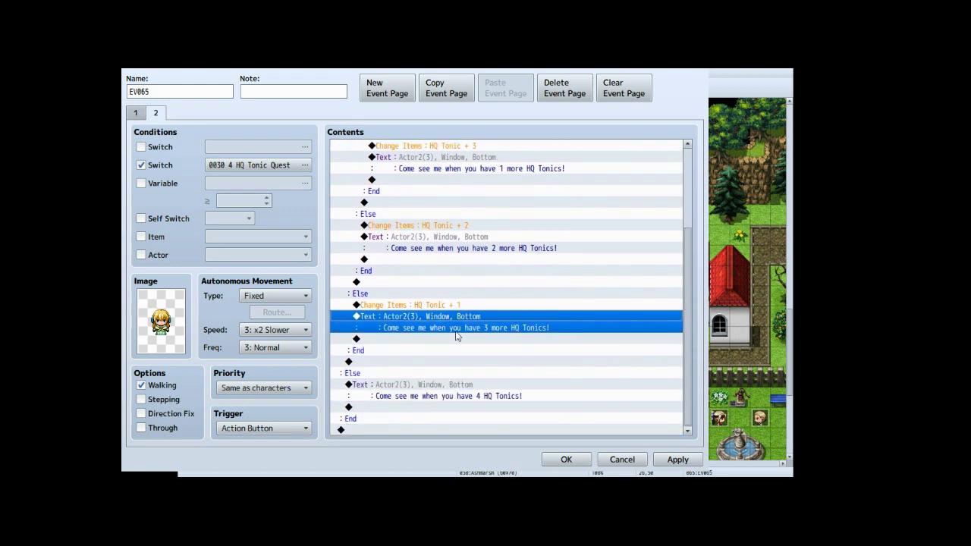
scroll(417, 387, up, 3)
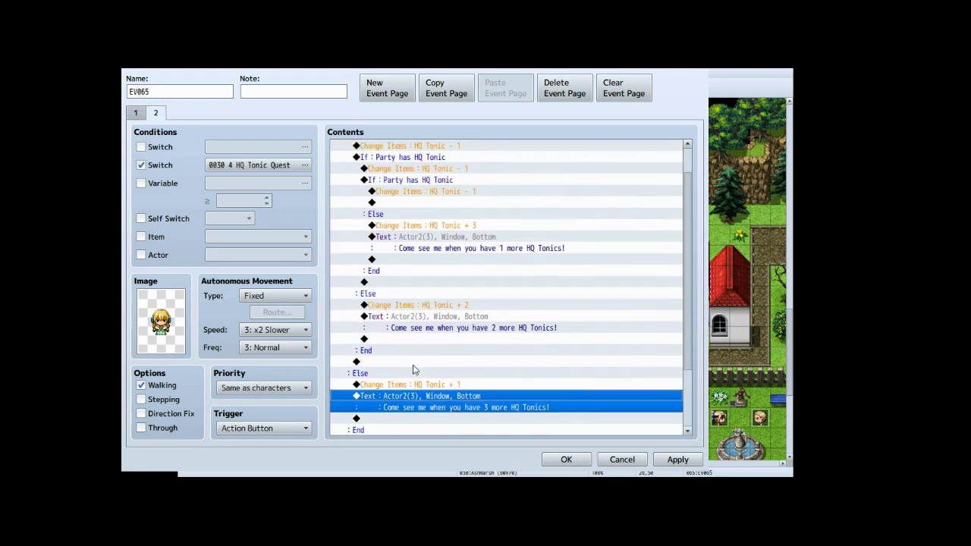
scroll(415, 370, up, 1)
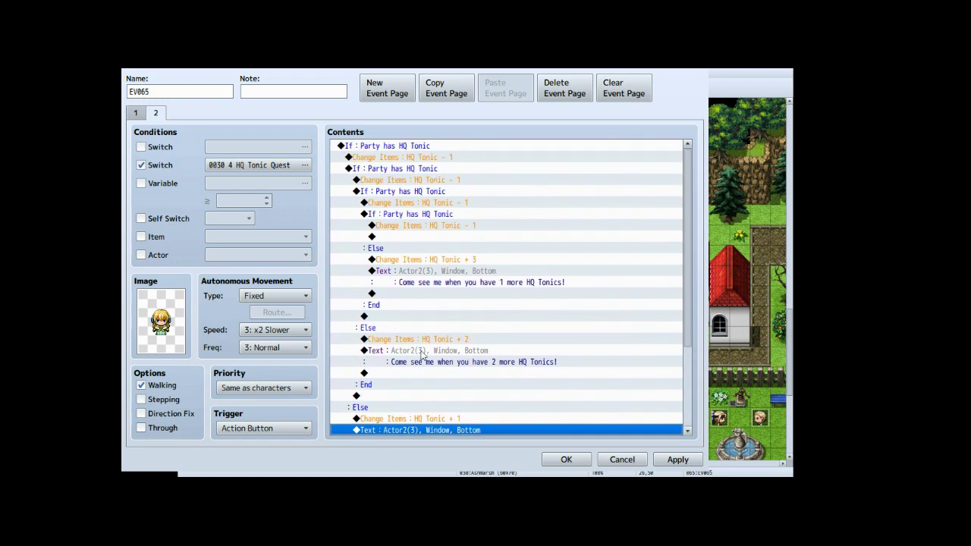
click(382, 215)
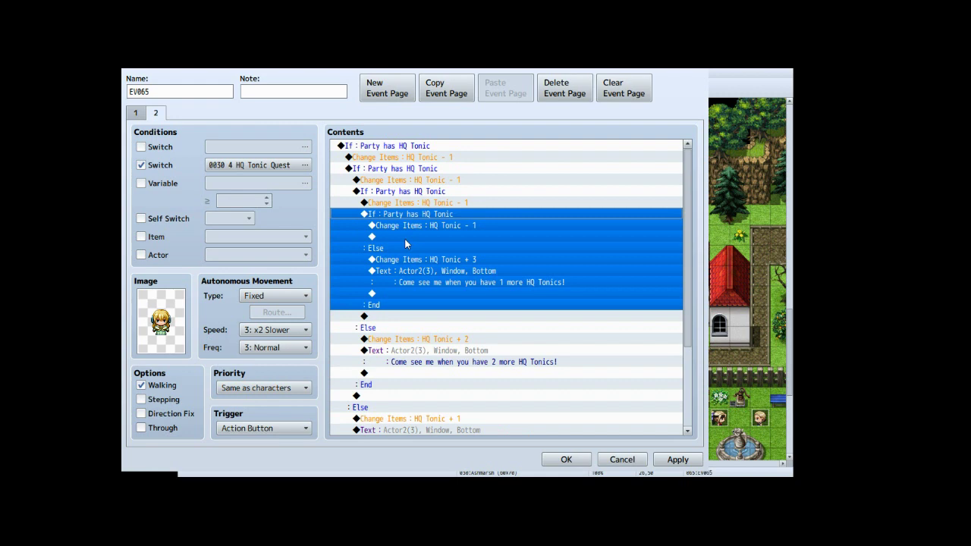
click(402, 237)
double_click(417, 241)
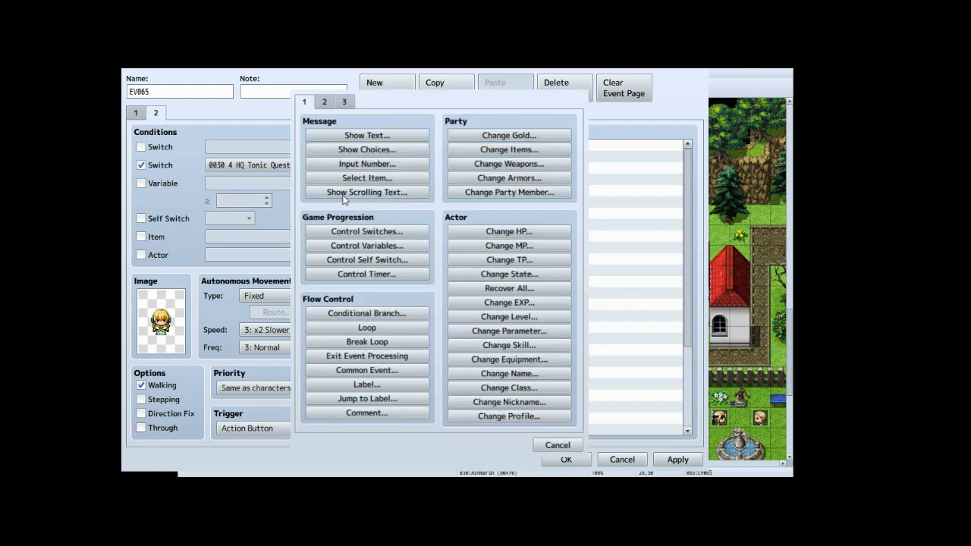
- Add an Actor2 blonde-face message: 'Oh BOY!!! Thank you for the HQ Tonics!' / 'Here is your payment'
click(362, 137)
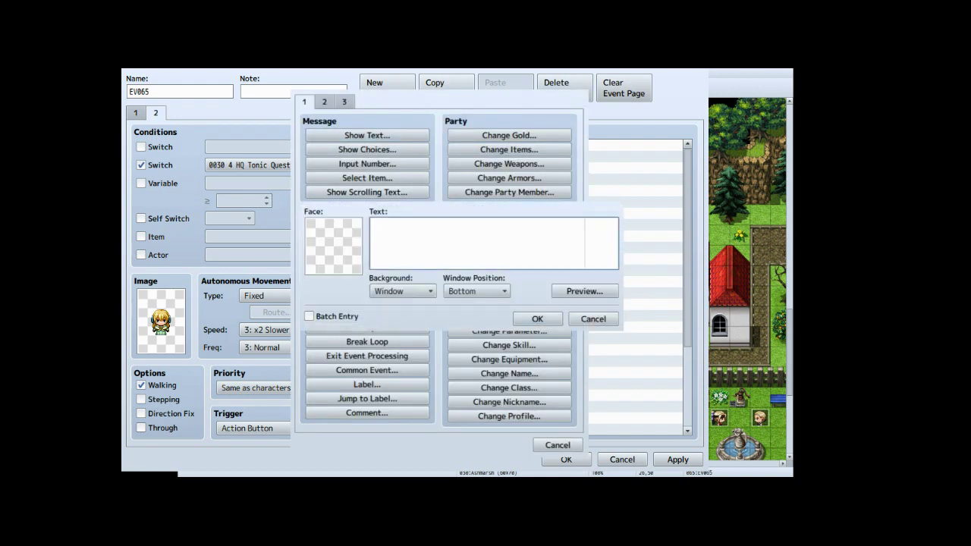
double_click(334, 246)
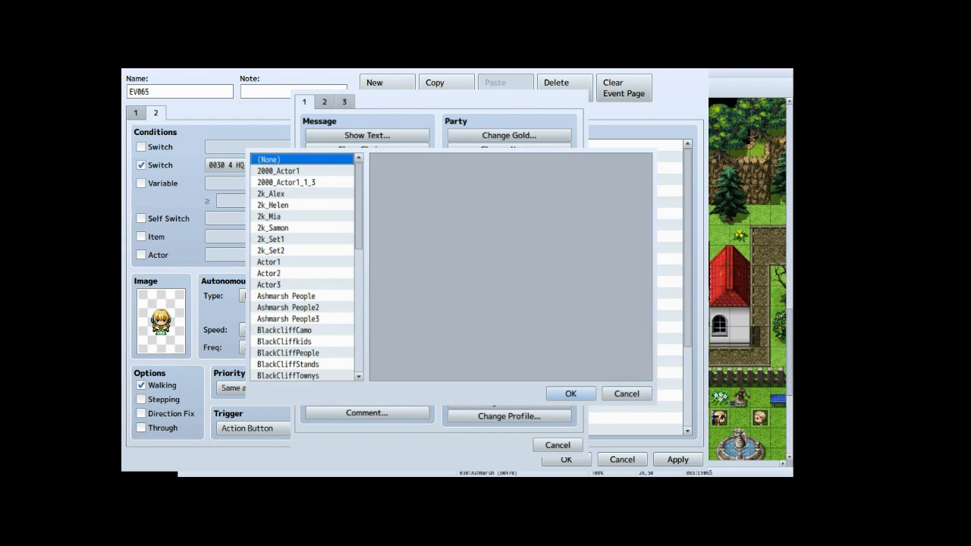
click(273, 273)
double_click(561, 180)
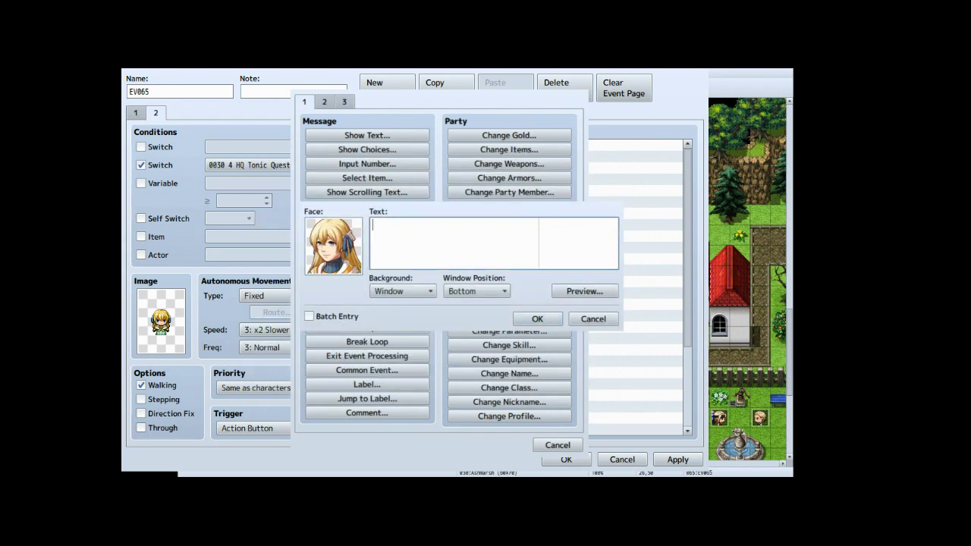
text(Oh BOY!!! Thank you for the H)
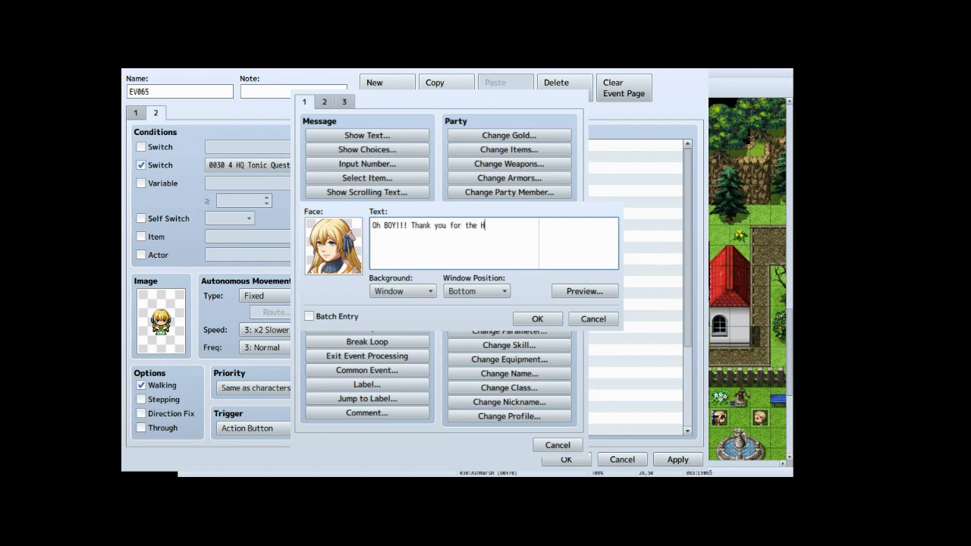
text(Q Tonics!)
click(537, 319)
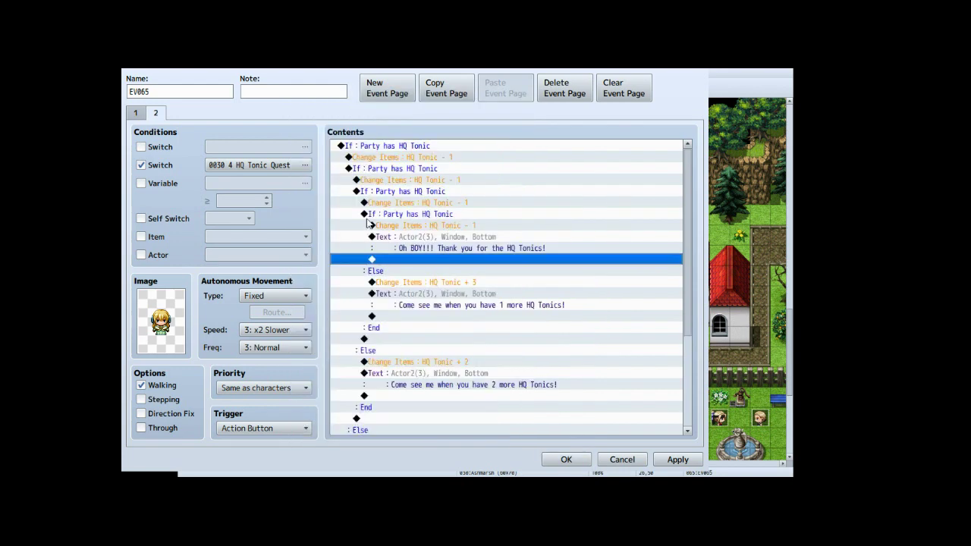
double_click(438, 237)
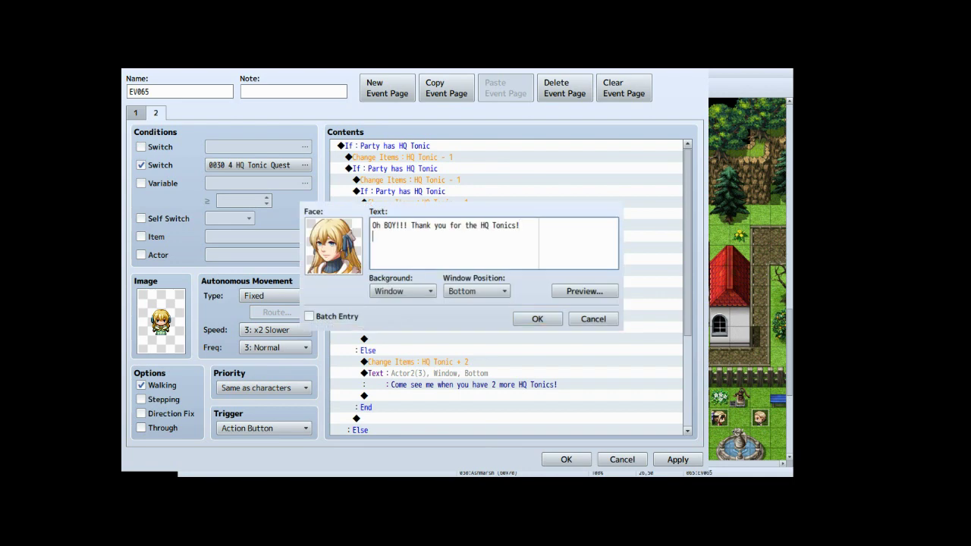
text(Here is your payment)
key(ctrl+Return)
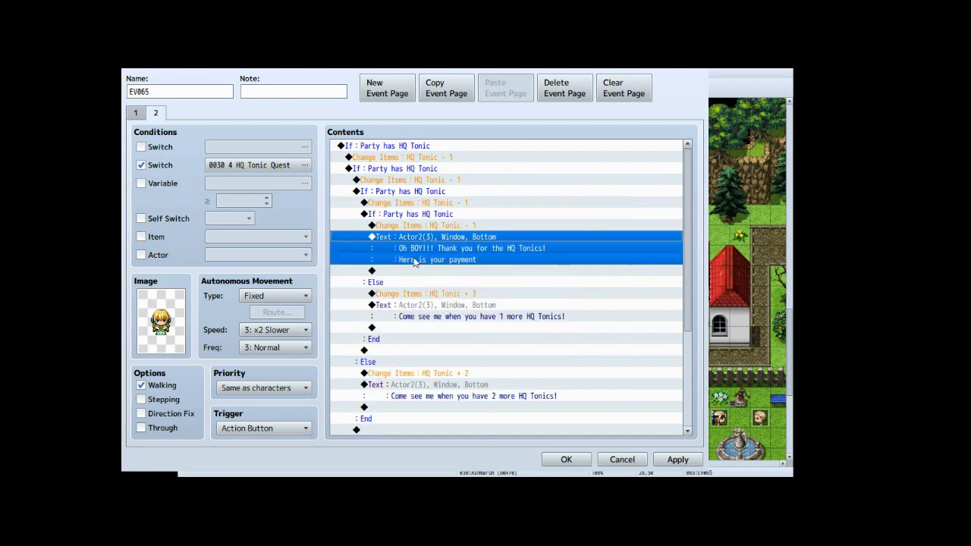
- Add a Change Gold command giving the party 100 gold after the thank-you message
click(419, 272)
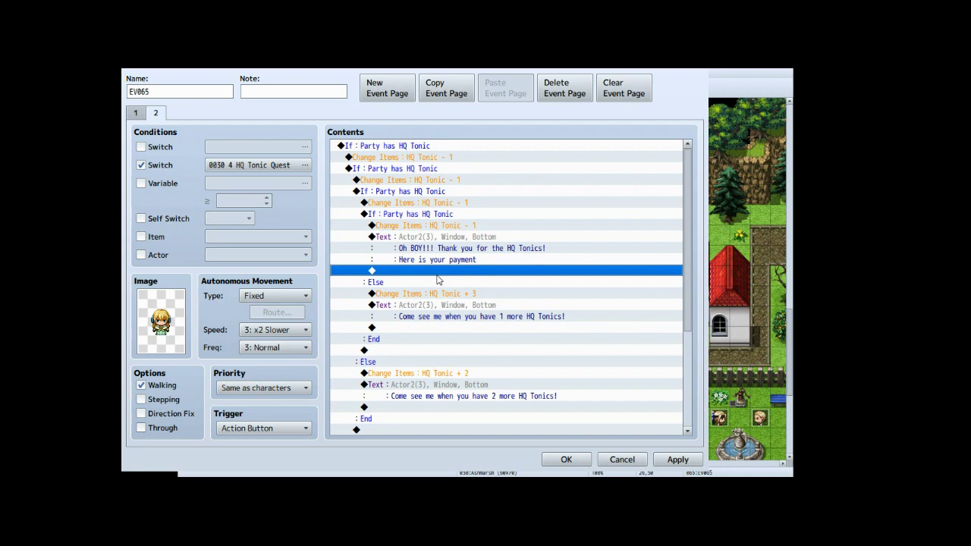
double_click(431, 273)
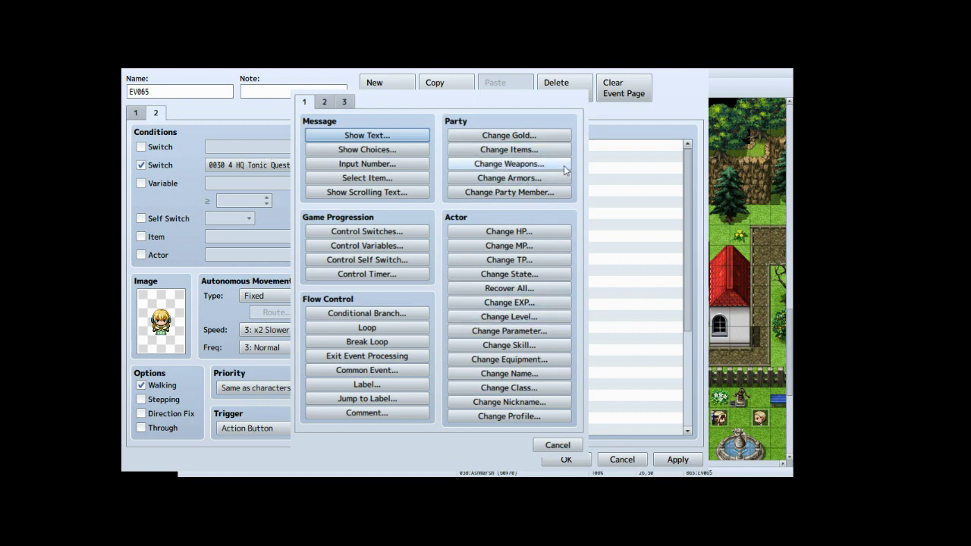
click(494, 137)
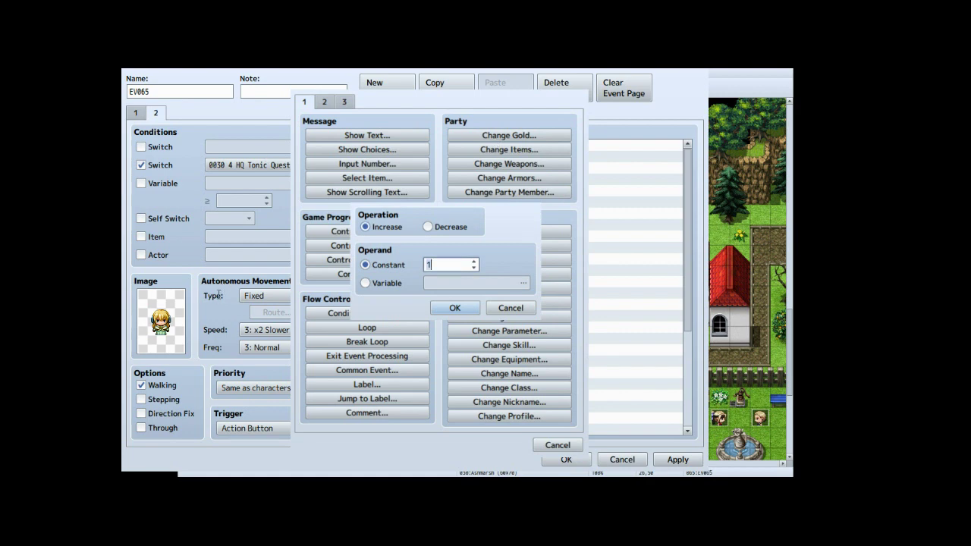
text(100)
click(454, 307)
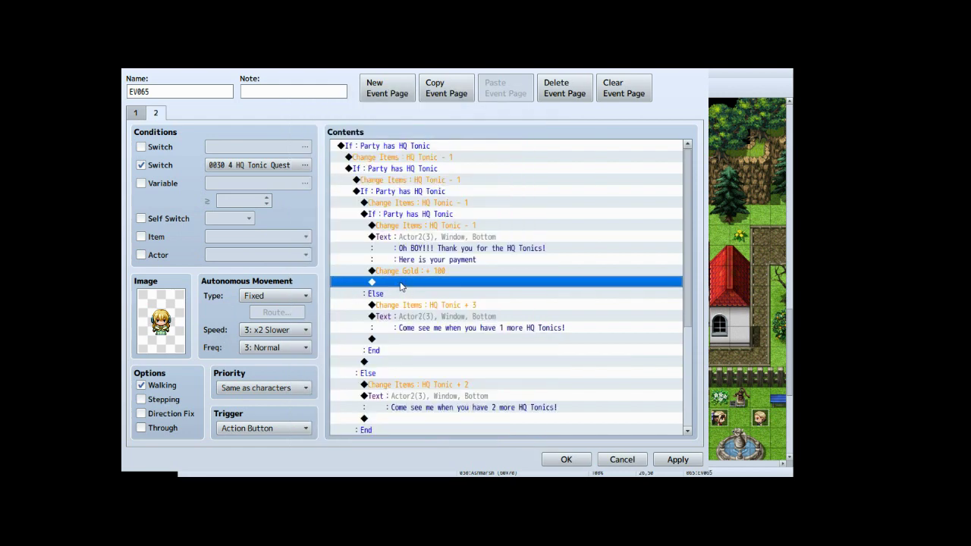
- Add a faceless 'Earned 100 gold!' message after the gold change
double_click(435, 286)
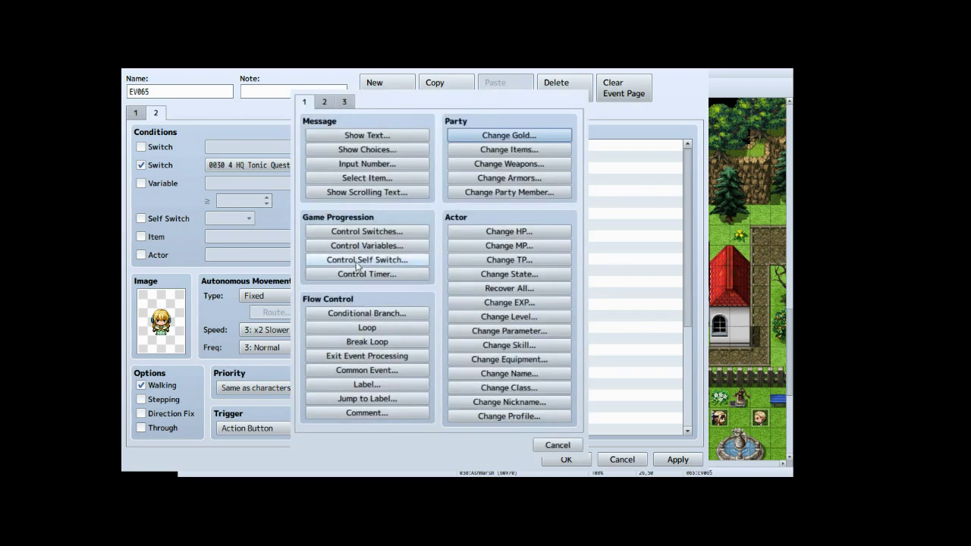
click(356, 136)
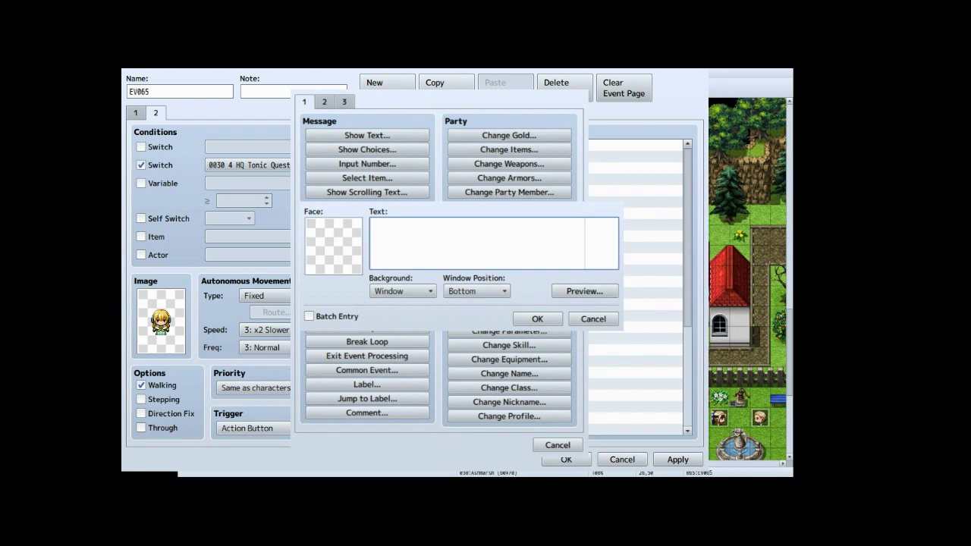
text(Earned 100 gold!)
click(537, 318)
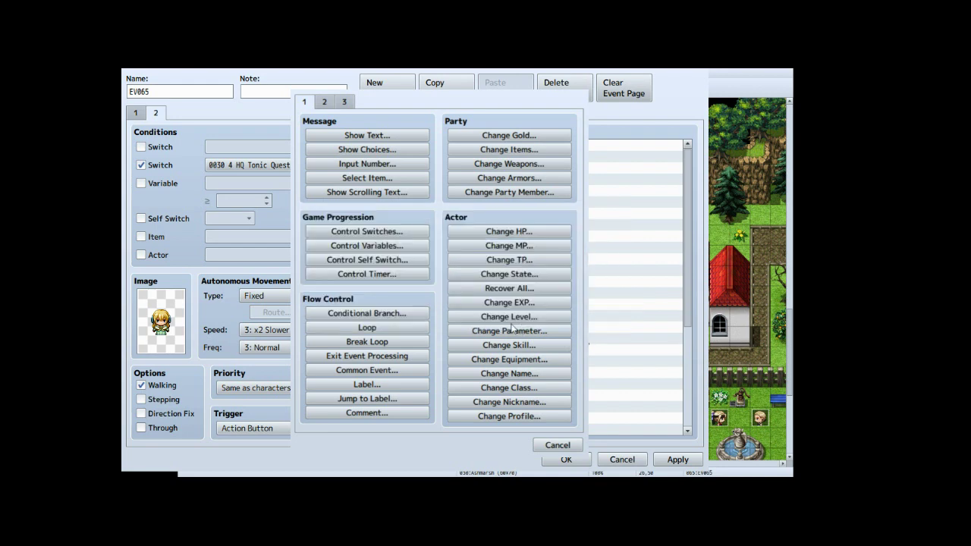
scroll(436, 296, down, 1)
scroll(431, 304, up, 1)
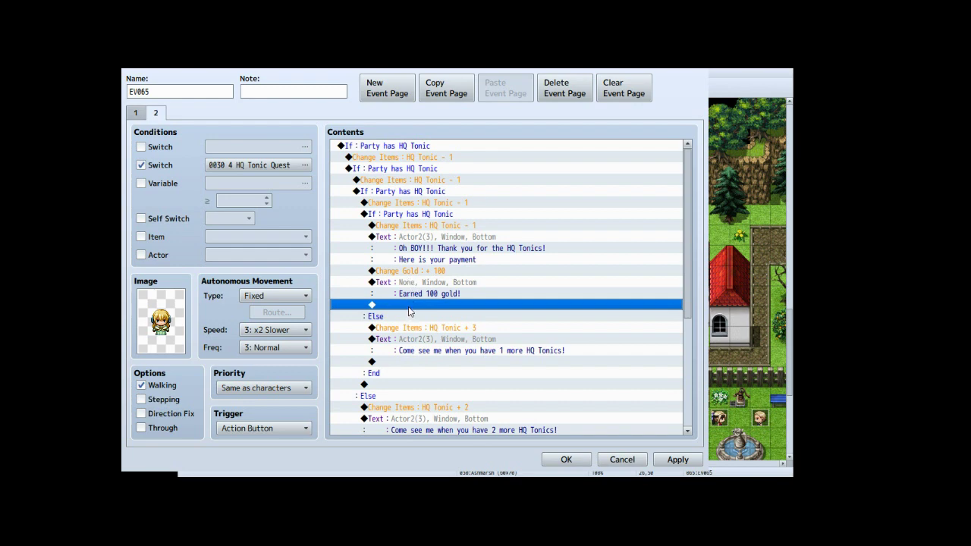
double_click(425, 305)
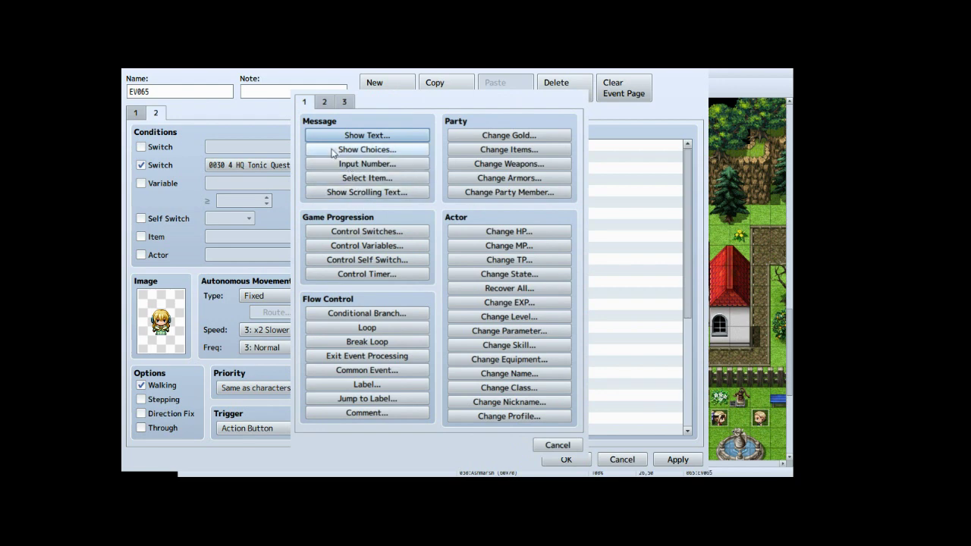
- Add Play SE: Coin at volume 90, pitch 100, pan 0
click(325, 103)
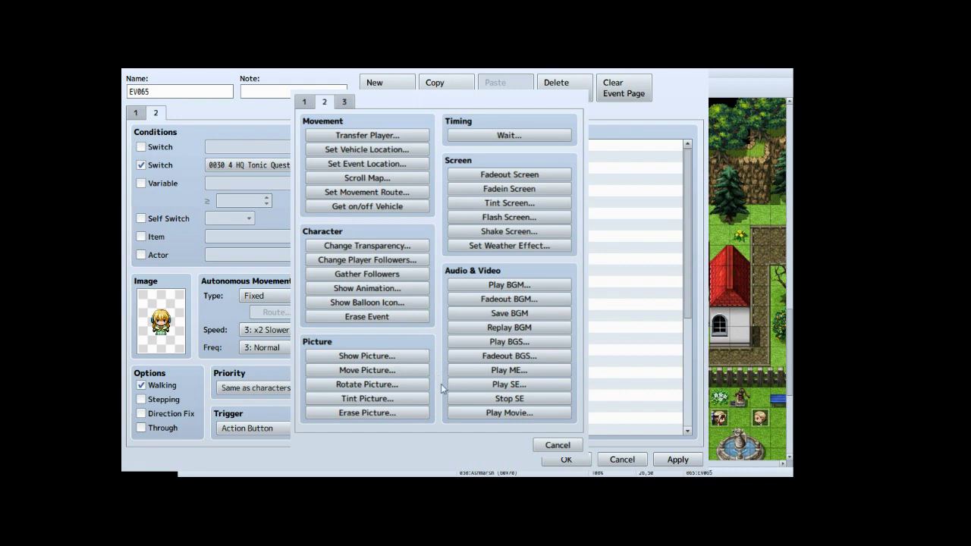
key(Escape)
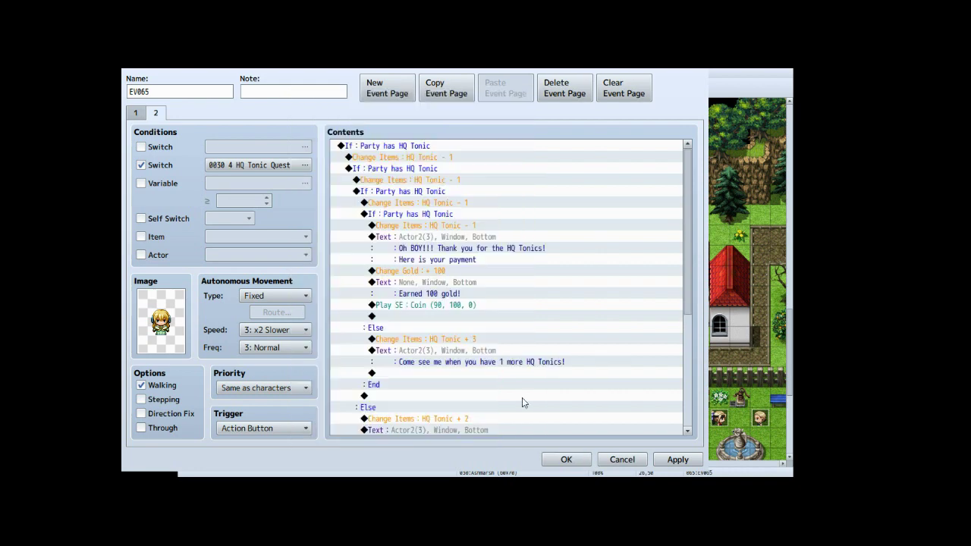
double_click(438, 322)
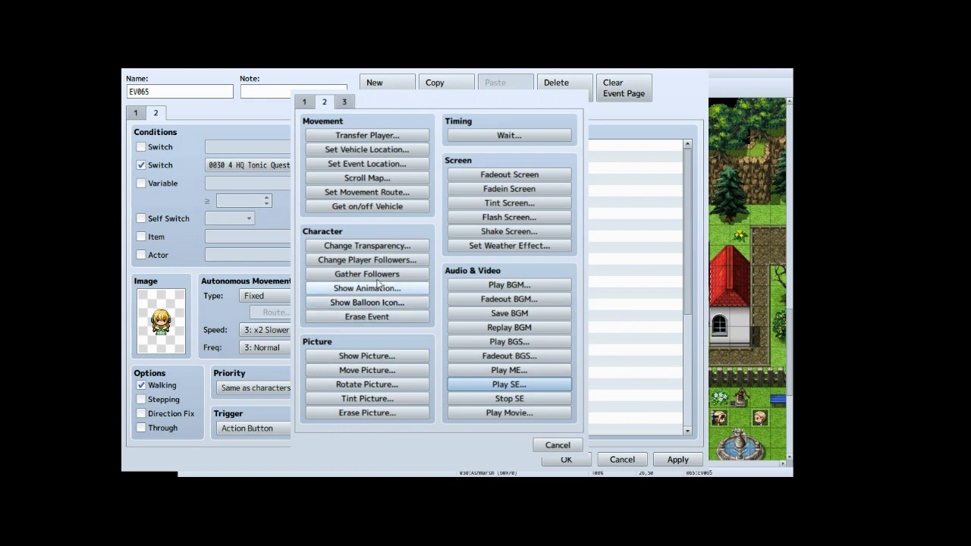
- Add a Control Self Switch command setting A to ON after the coin sound
click(304, 101)
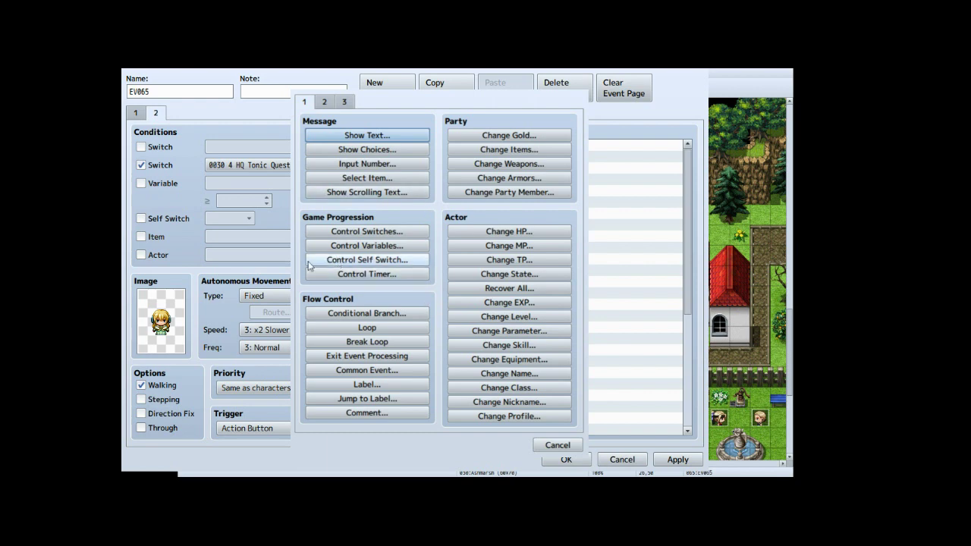
click(356, 260)
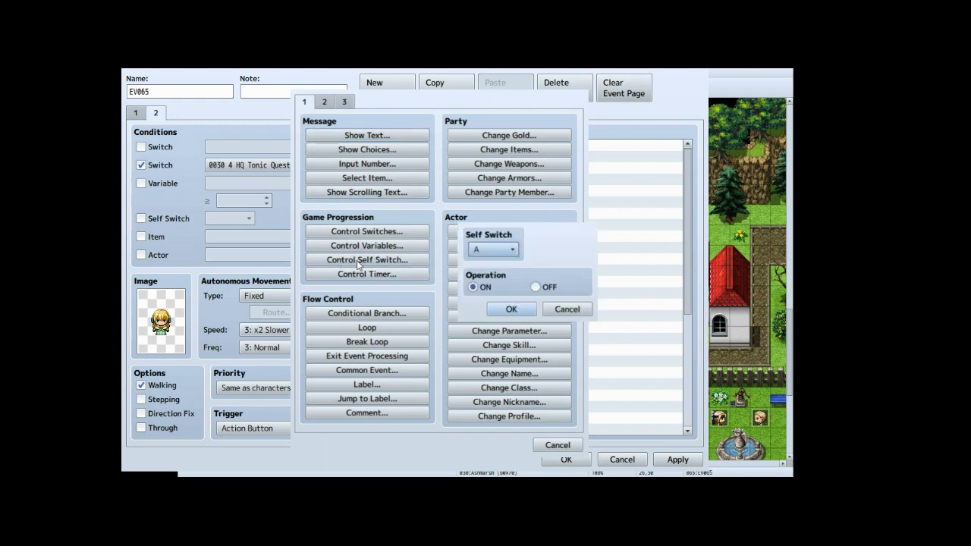
click(503, 309)
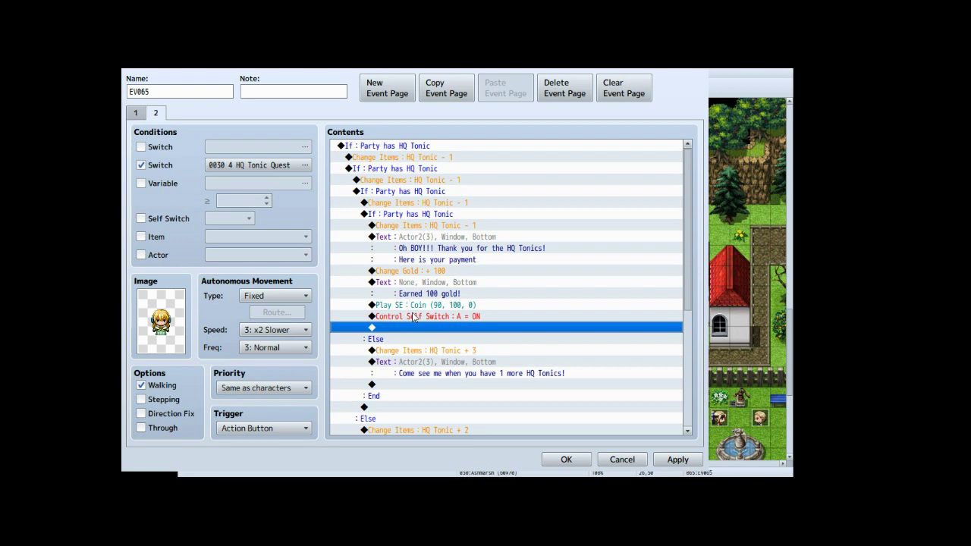
- With the new Self Switch A = ON line selected, create a blank event page 3
scroll(390, 320, down, 6)
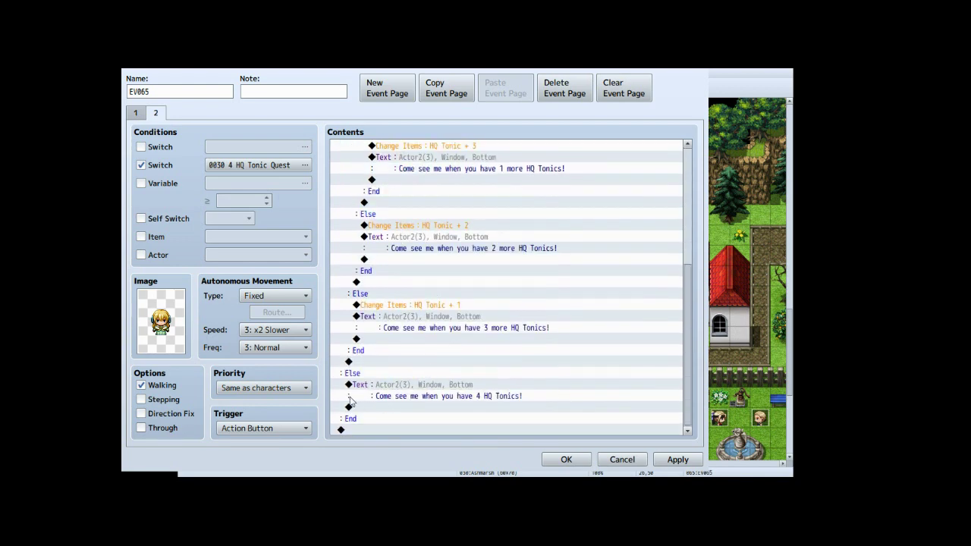
scroll(488, 406, up, 6)
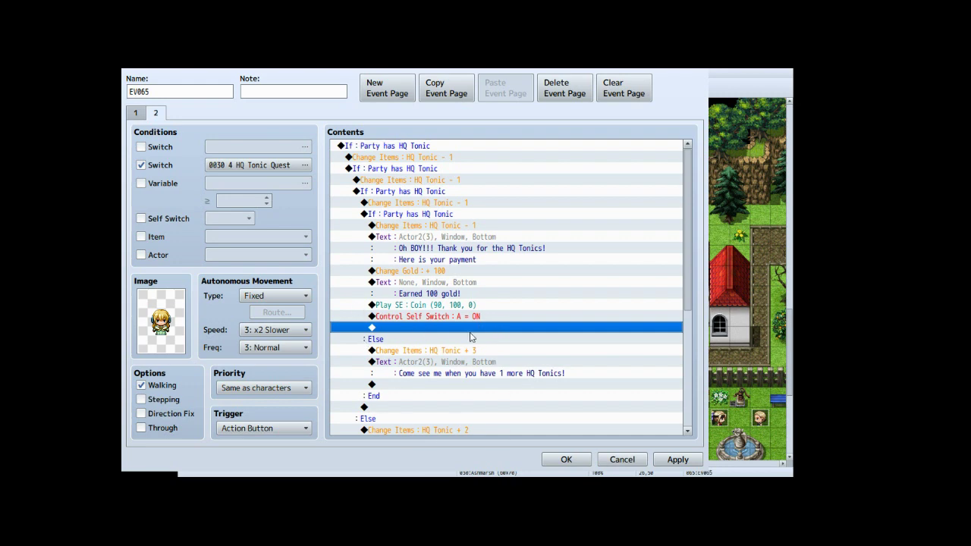
click(425, 317)
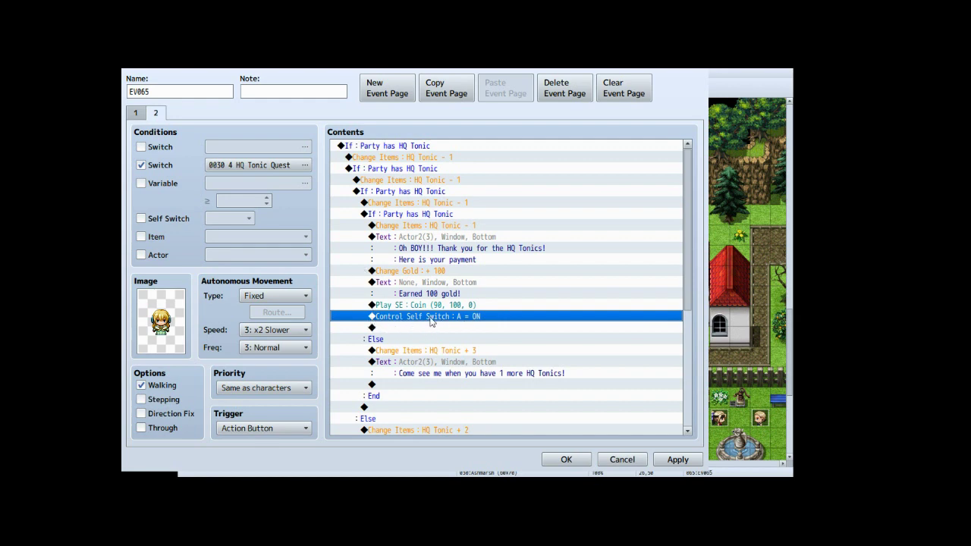
click(387, 92)
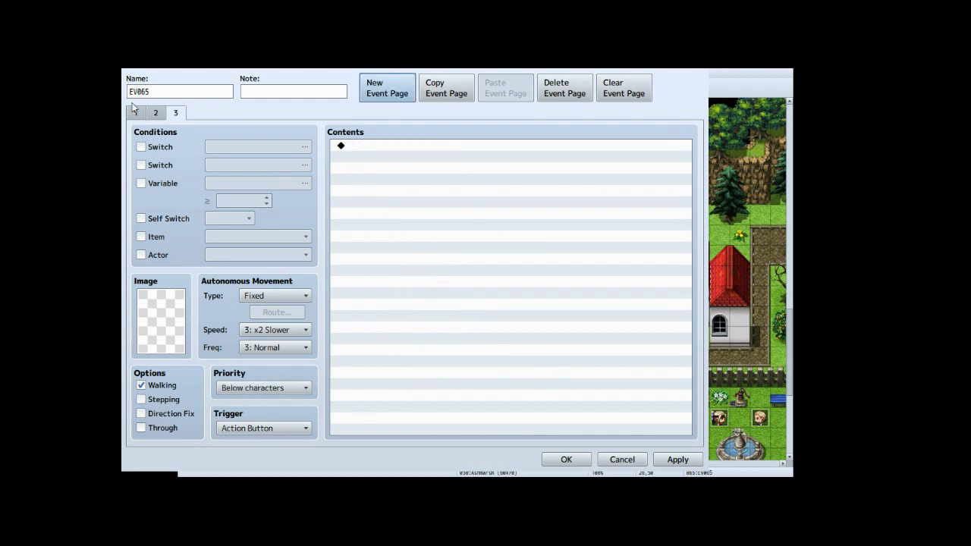
- Make page 3 require Self Switch A and use the blonde Actor2 sprite
click(148, 220)
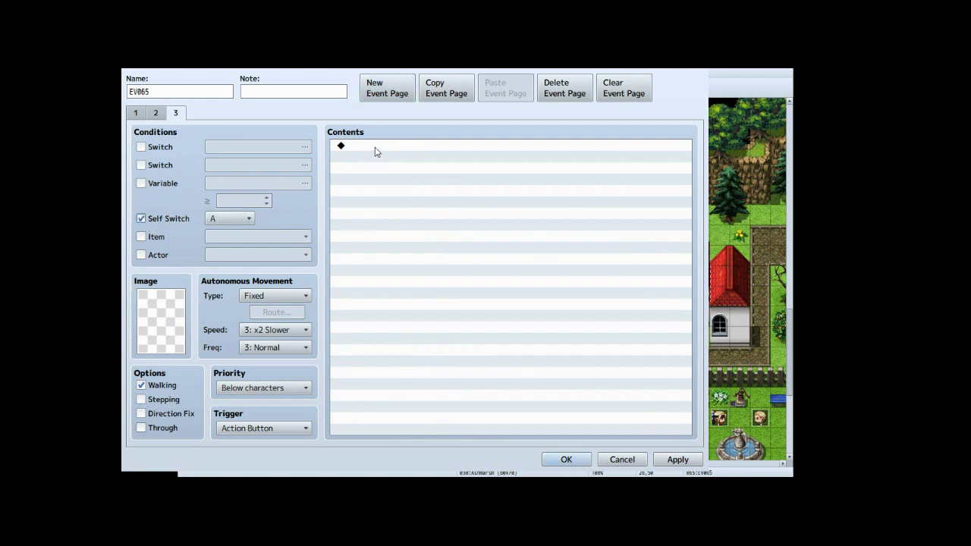
double_click(162, 338)
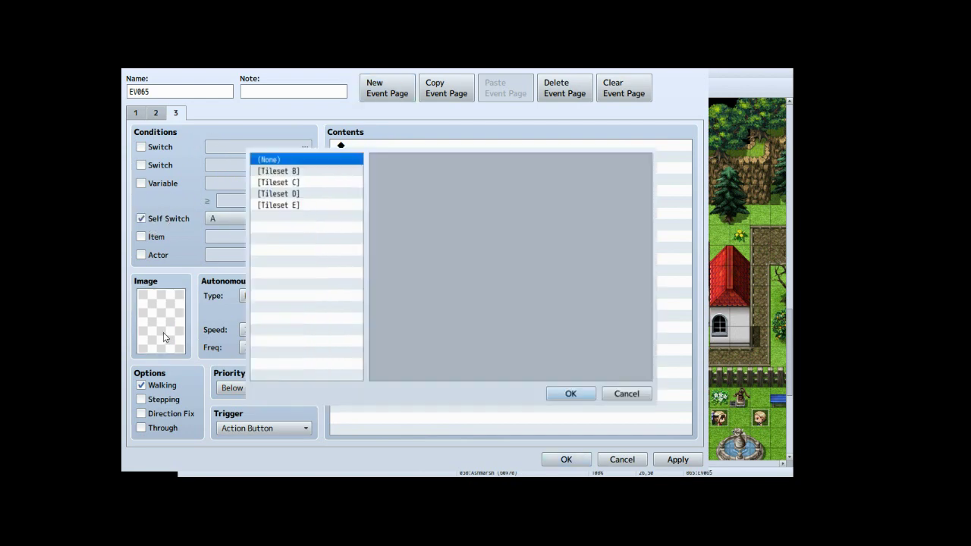
click(274, 182)
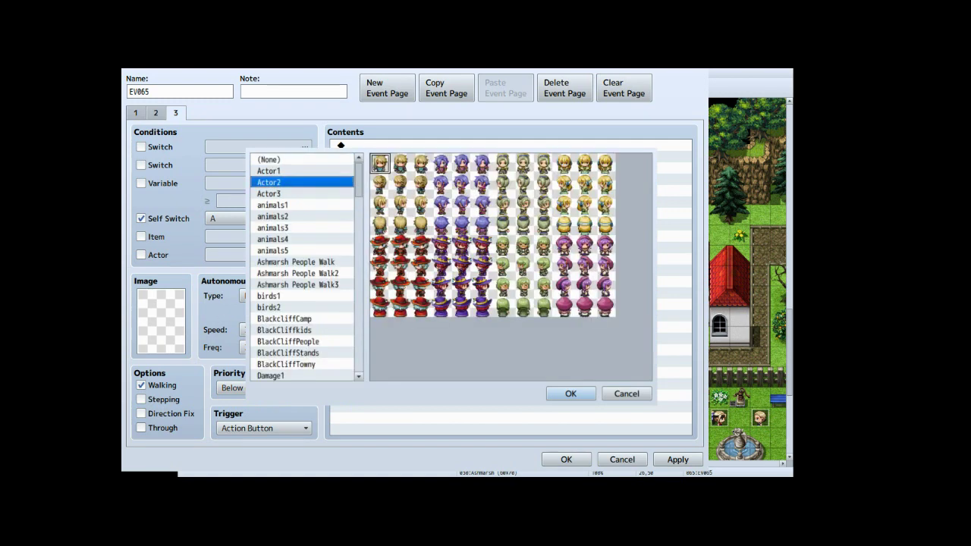
double_click(534, 160)
- Add a Show Text with the blonde Actor2 face saying 'Thanks again for your help!'
click(393, 144)
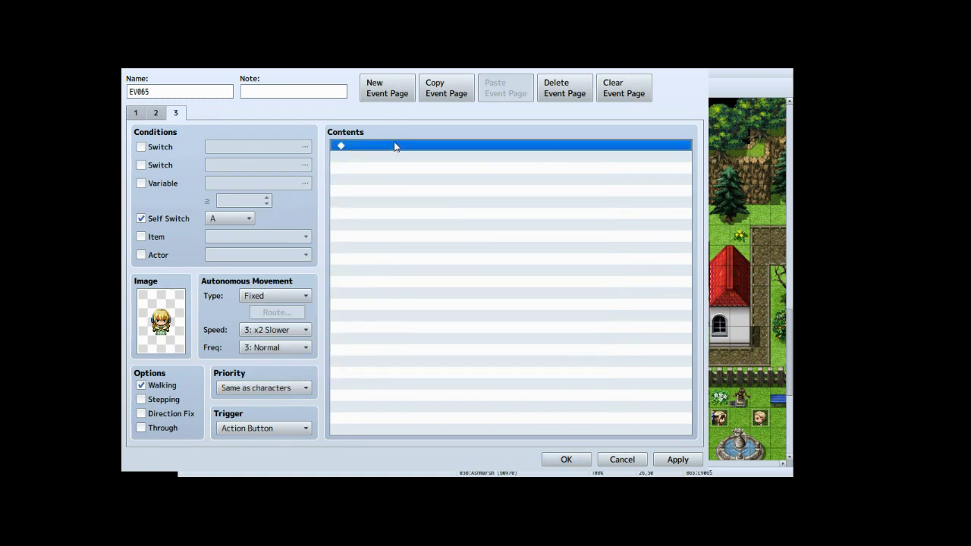
double_click(405, 152)
click(351, 136)
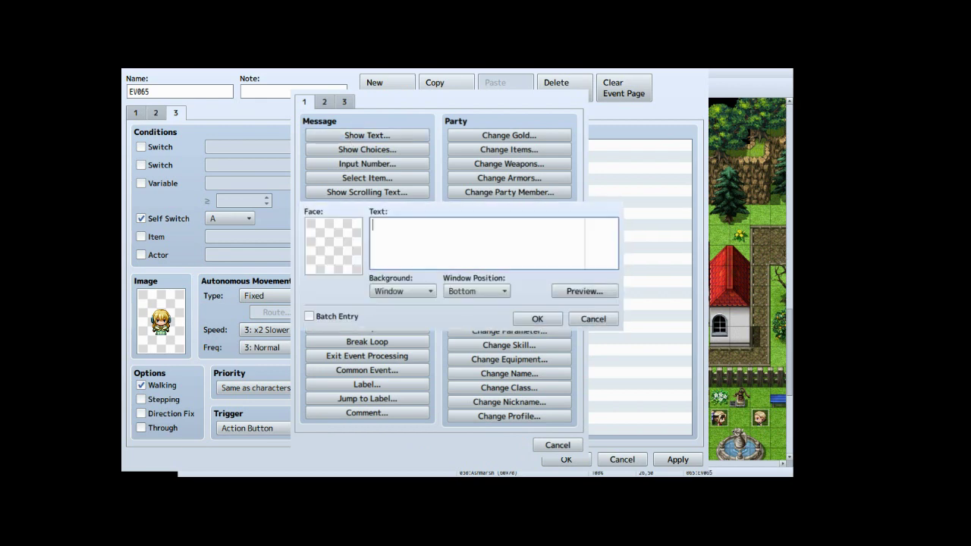
double_click(329, 245)
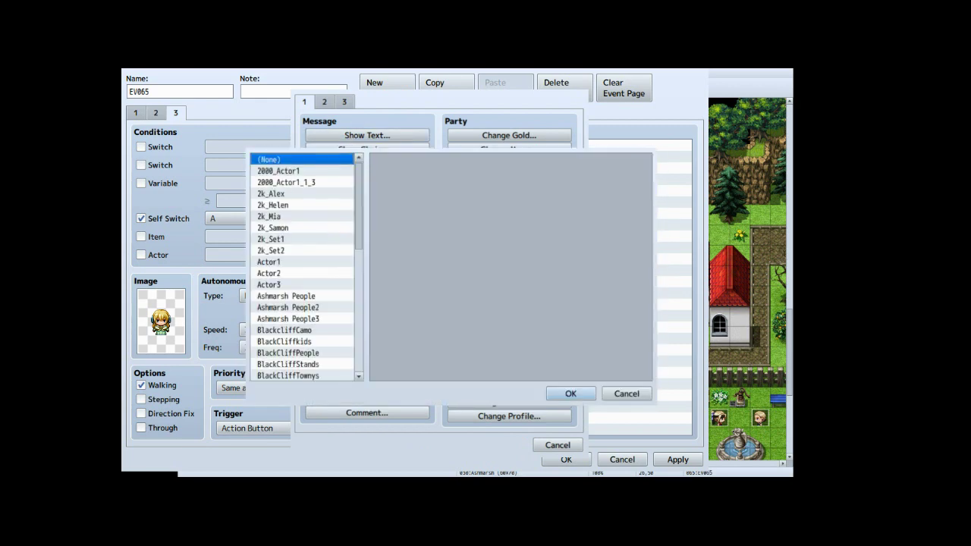
click(274, 273)
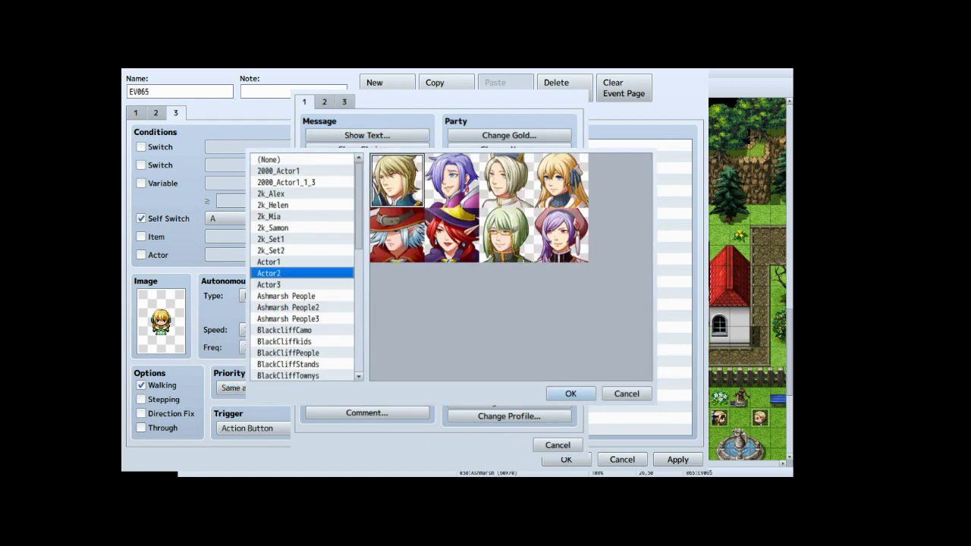
double_click(561, 180)
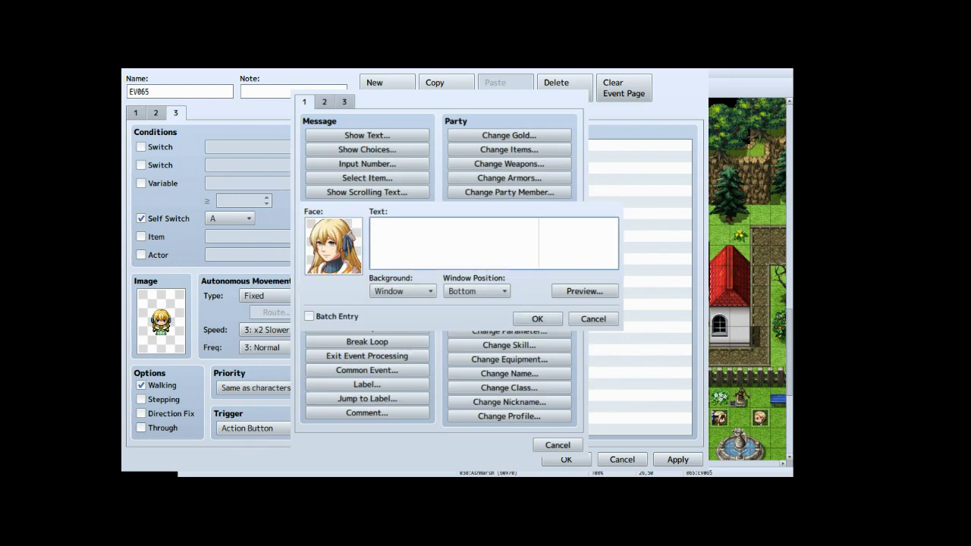
text(Thanks again for your help!)
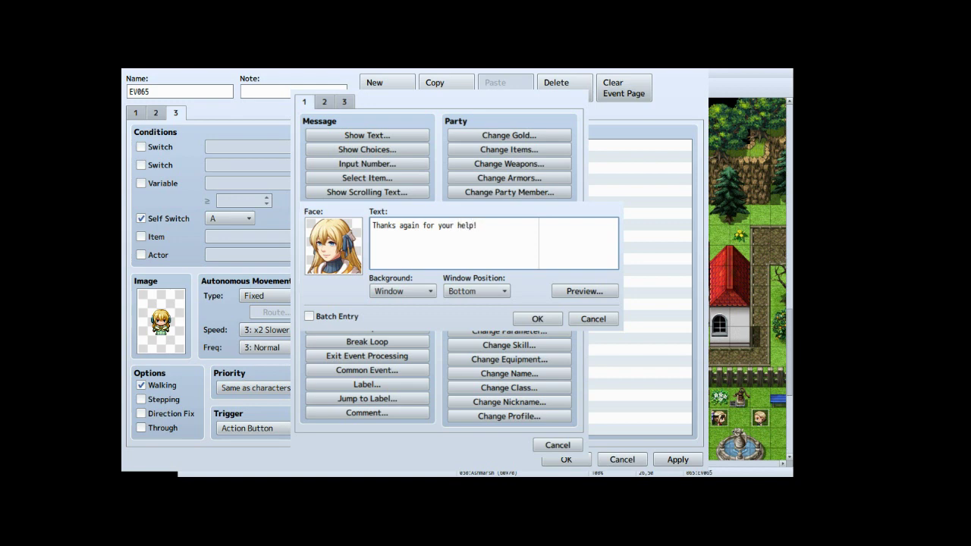
click(537, 319)
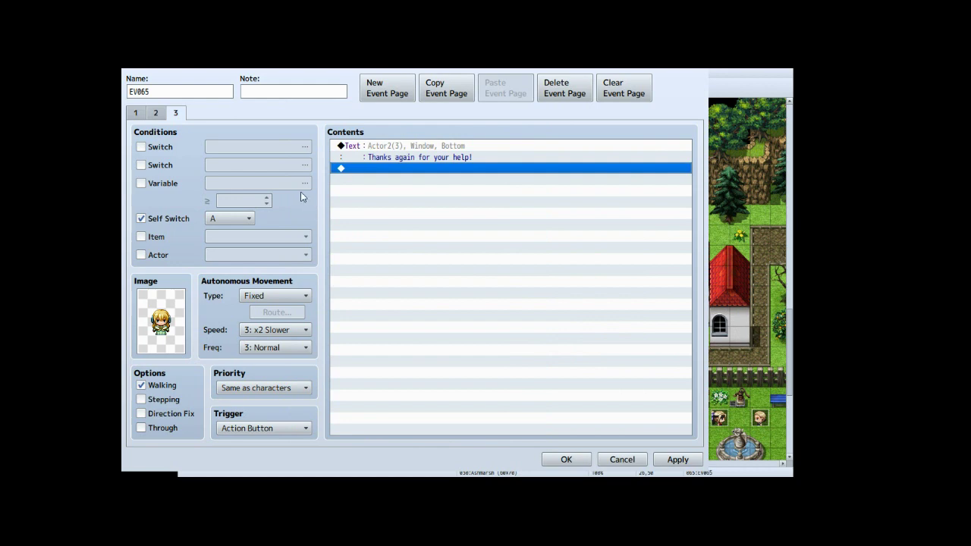
- Return to page 2 and review the innermost HQ Tonic branch: 100 gold, Coin SE, Self Switch A on
click(156, 113)
click(487, 202)
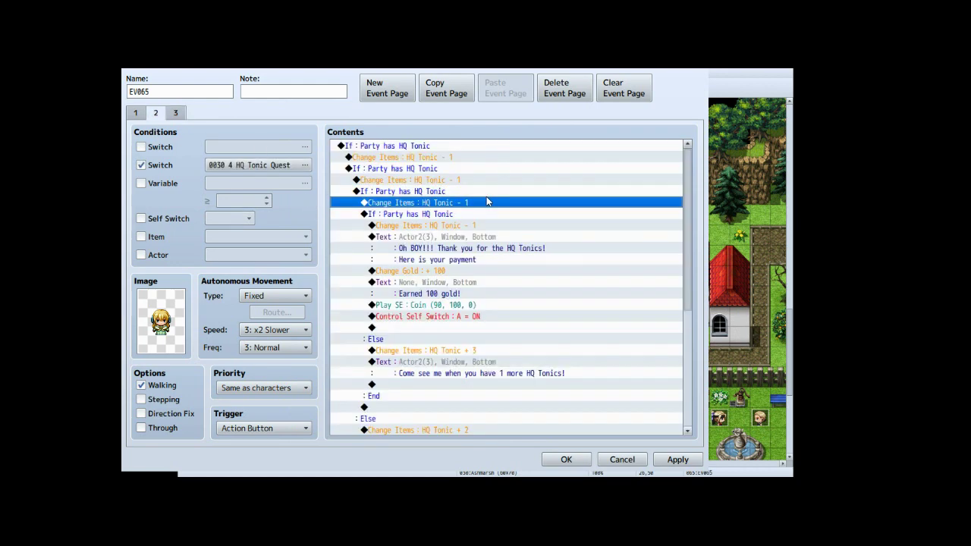
scroll(481, 197, down, 3)
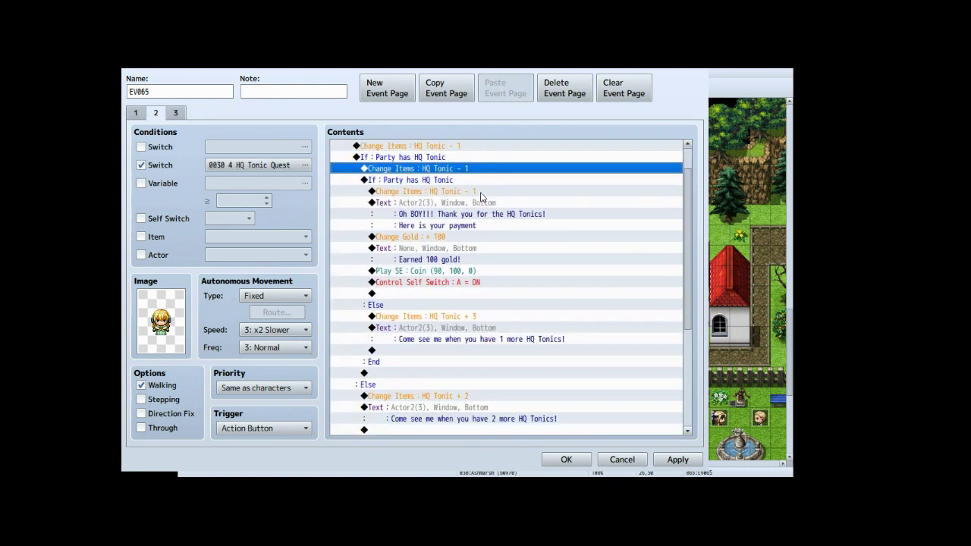
scroll(481, 198, down, 4)
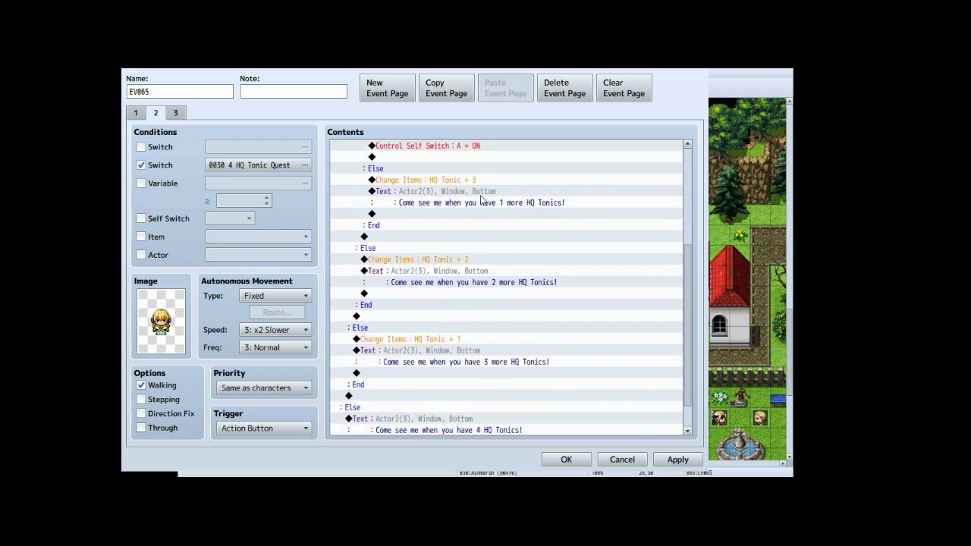
scroll(481, 197, down, 1)
scroll(483, 200, up, 2)
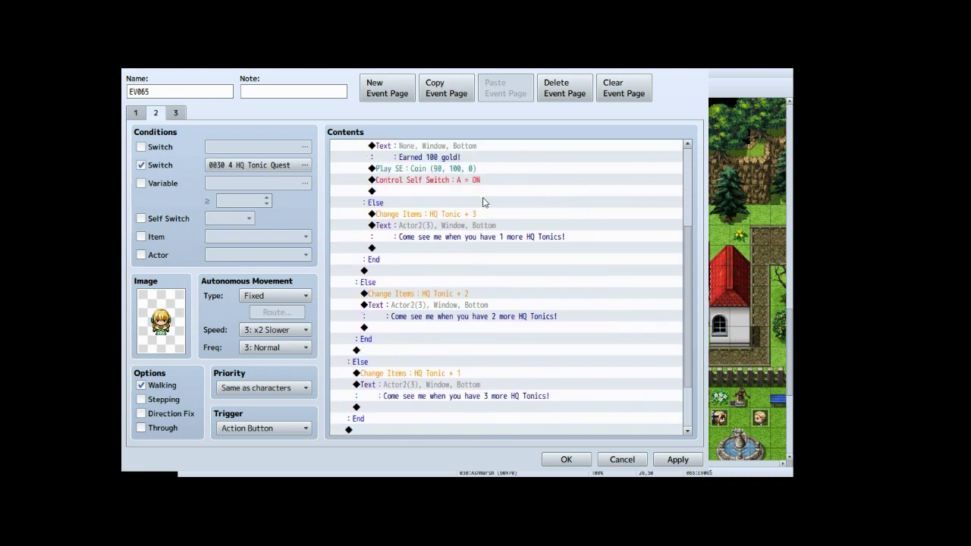
scroll(483, 203, up, 1)
scroll(484, 199, up, 2)
click(483, 198)
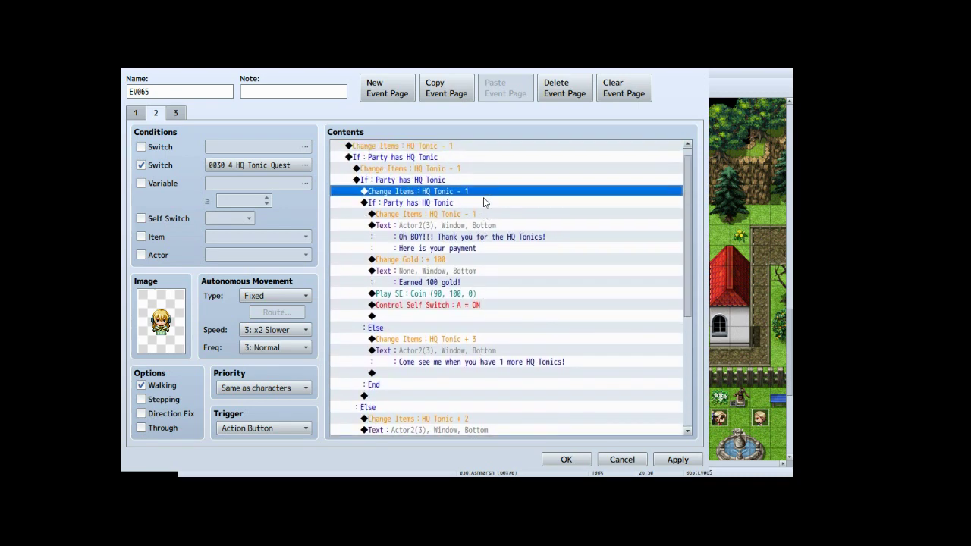
scroll(483, 199, up, 1)
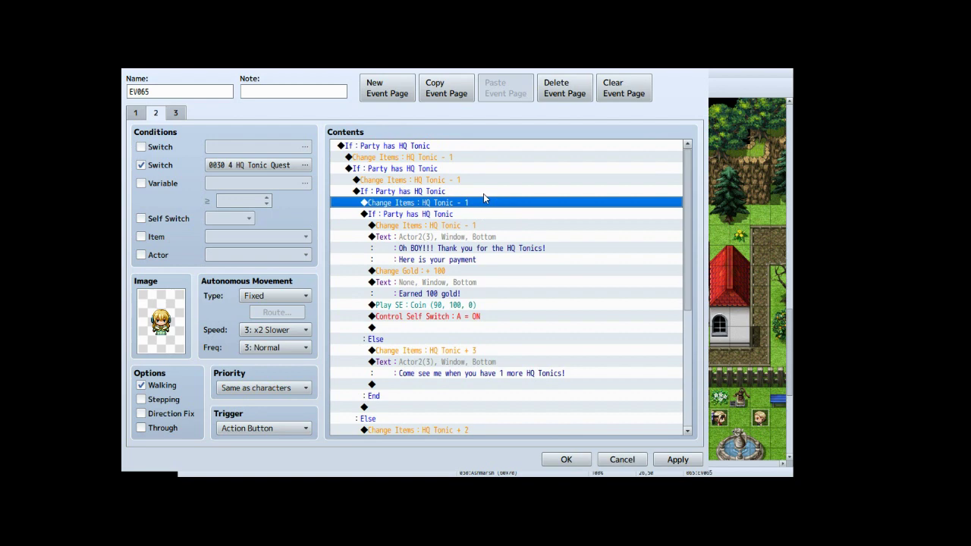
scroll(474, 216, down, 5)
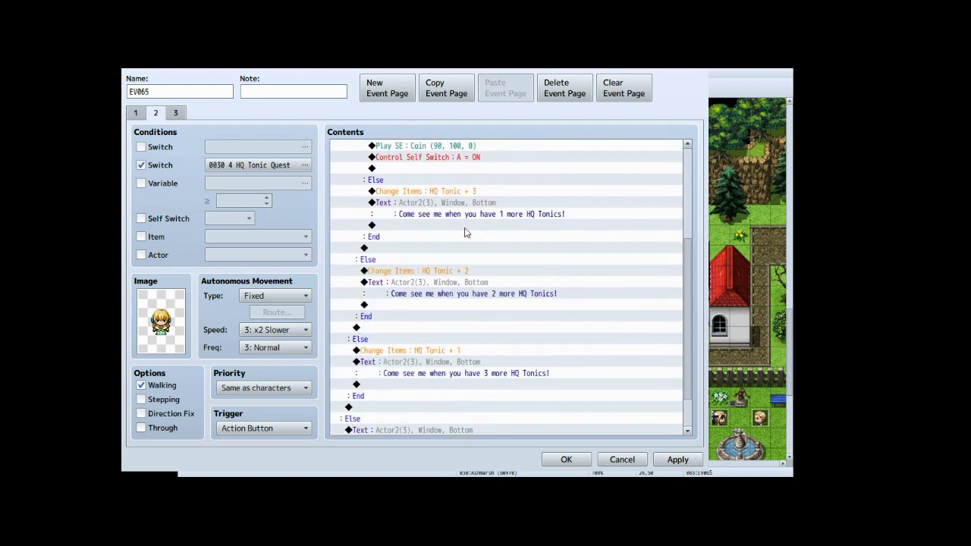
scroll(464, 242, up, 5)
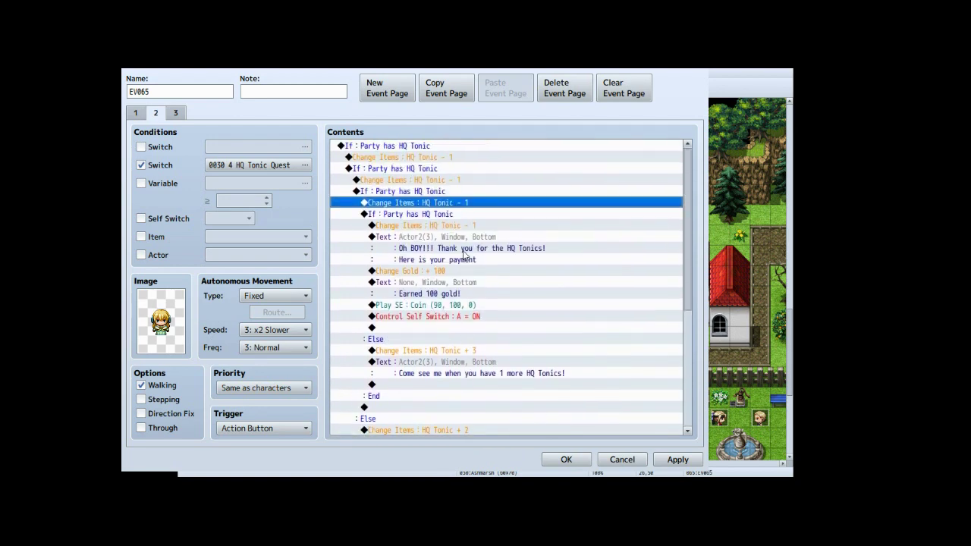